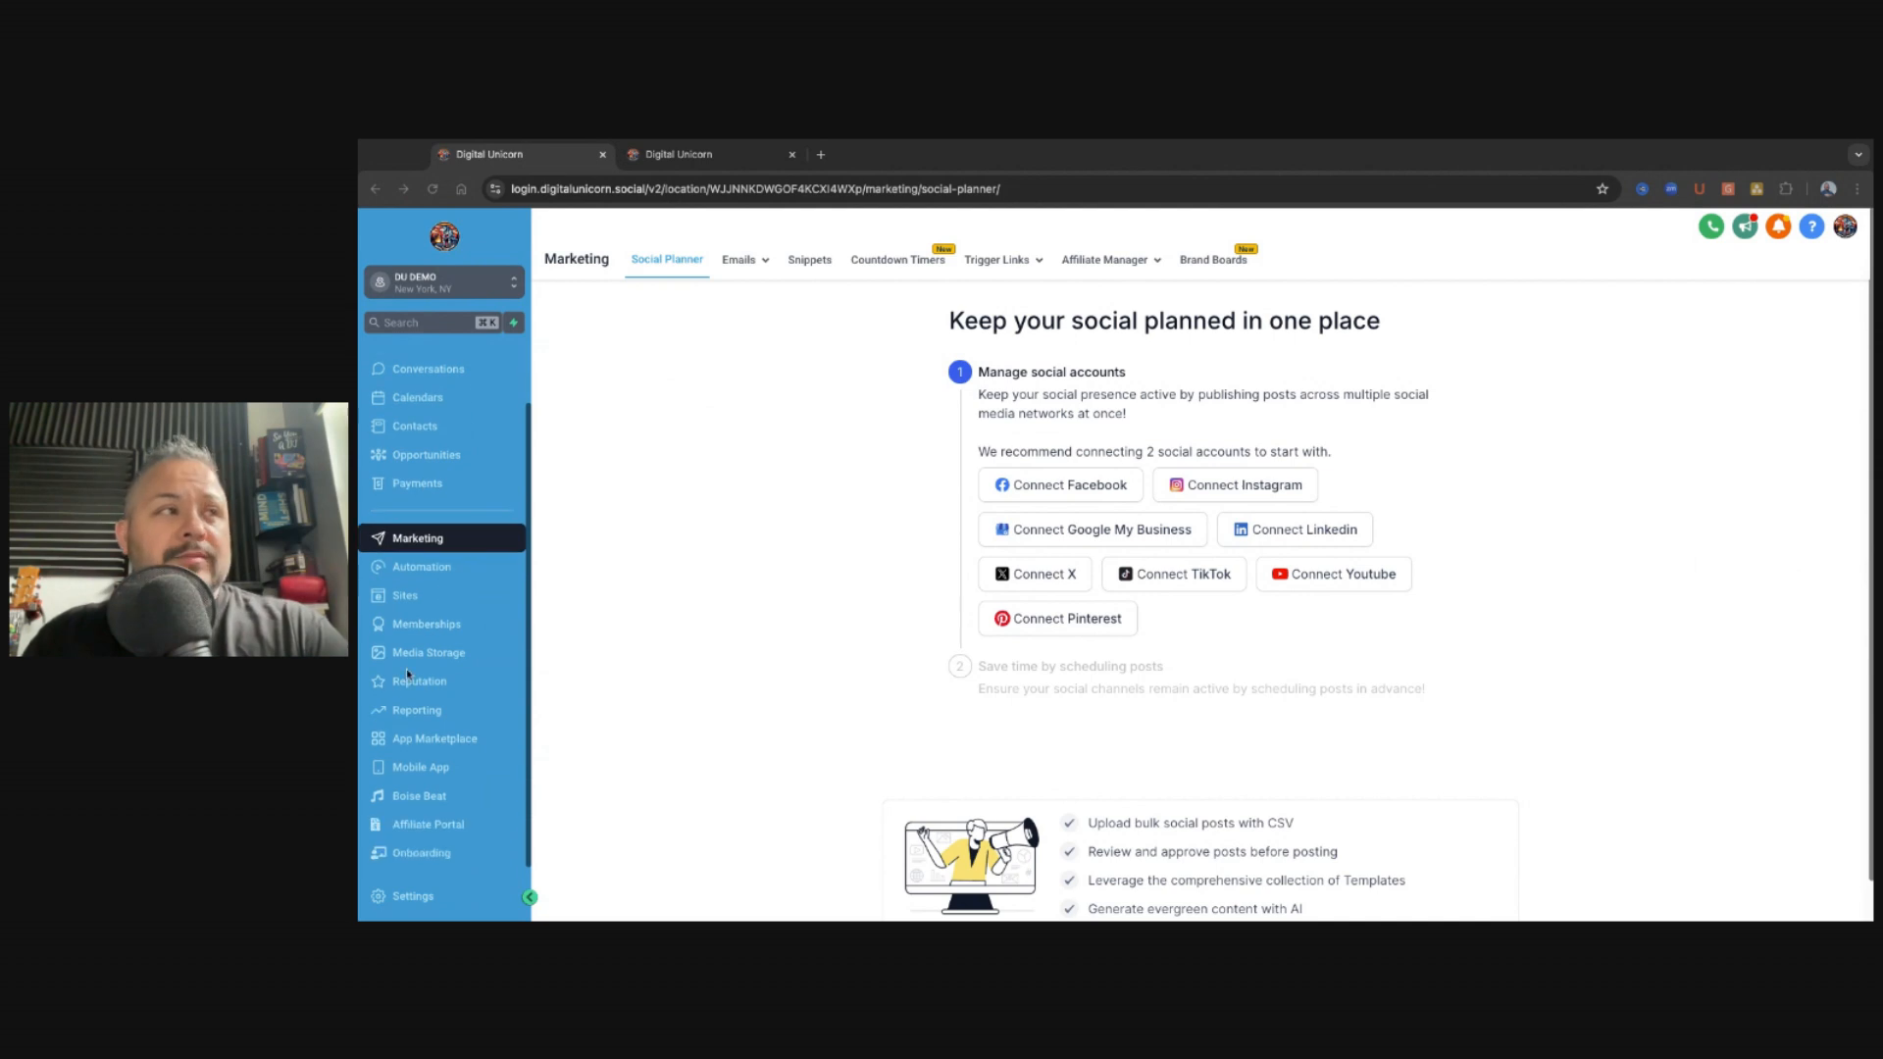
Step: Go to the phone number settings and open the dialog for buying a new phone number
scroll(438, 413, "down", 1)
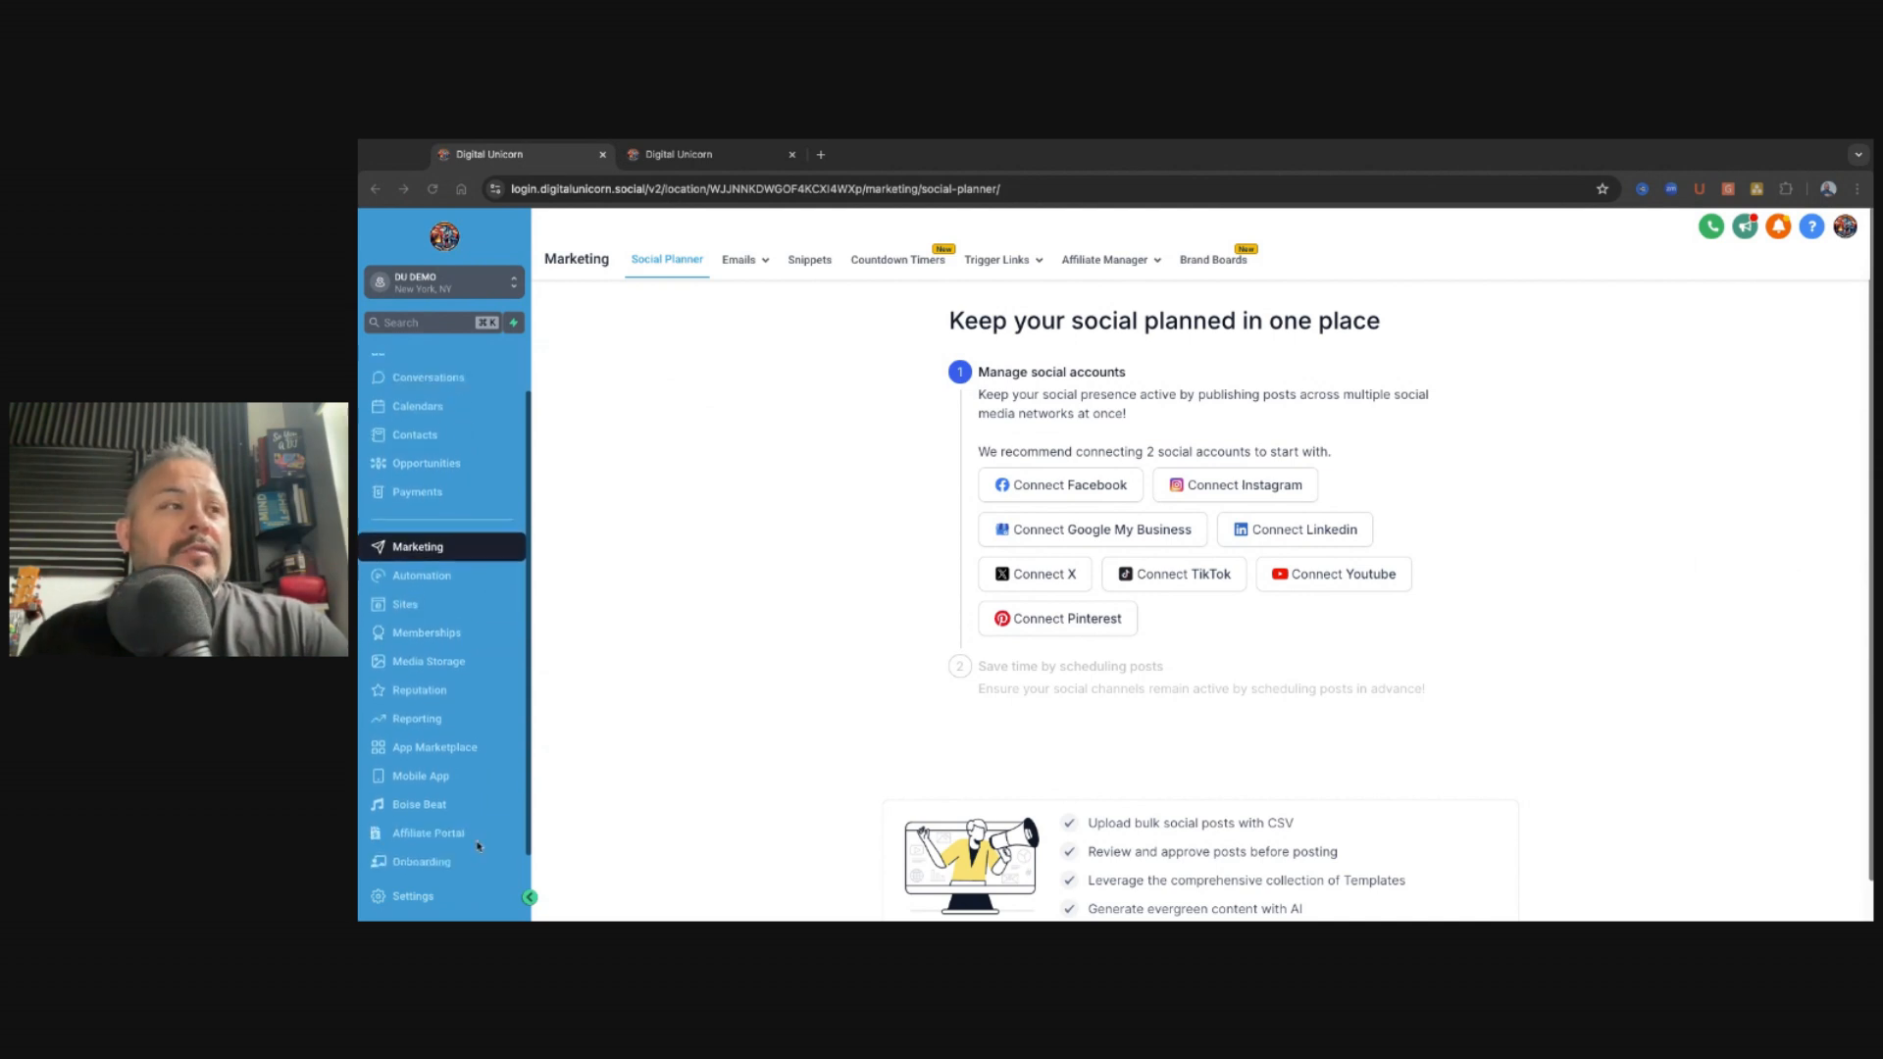
left_click(405, 898)
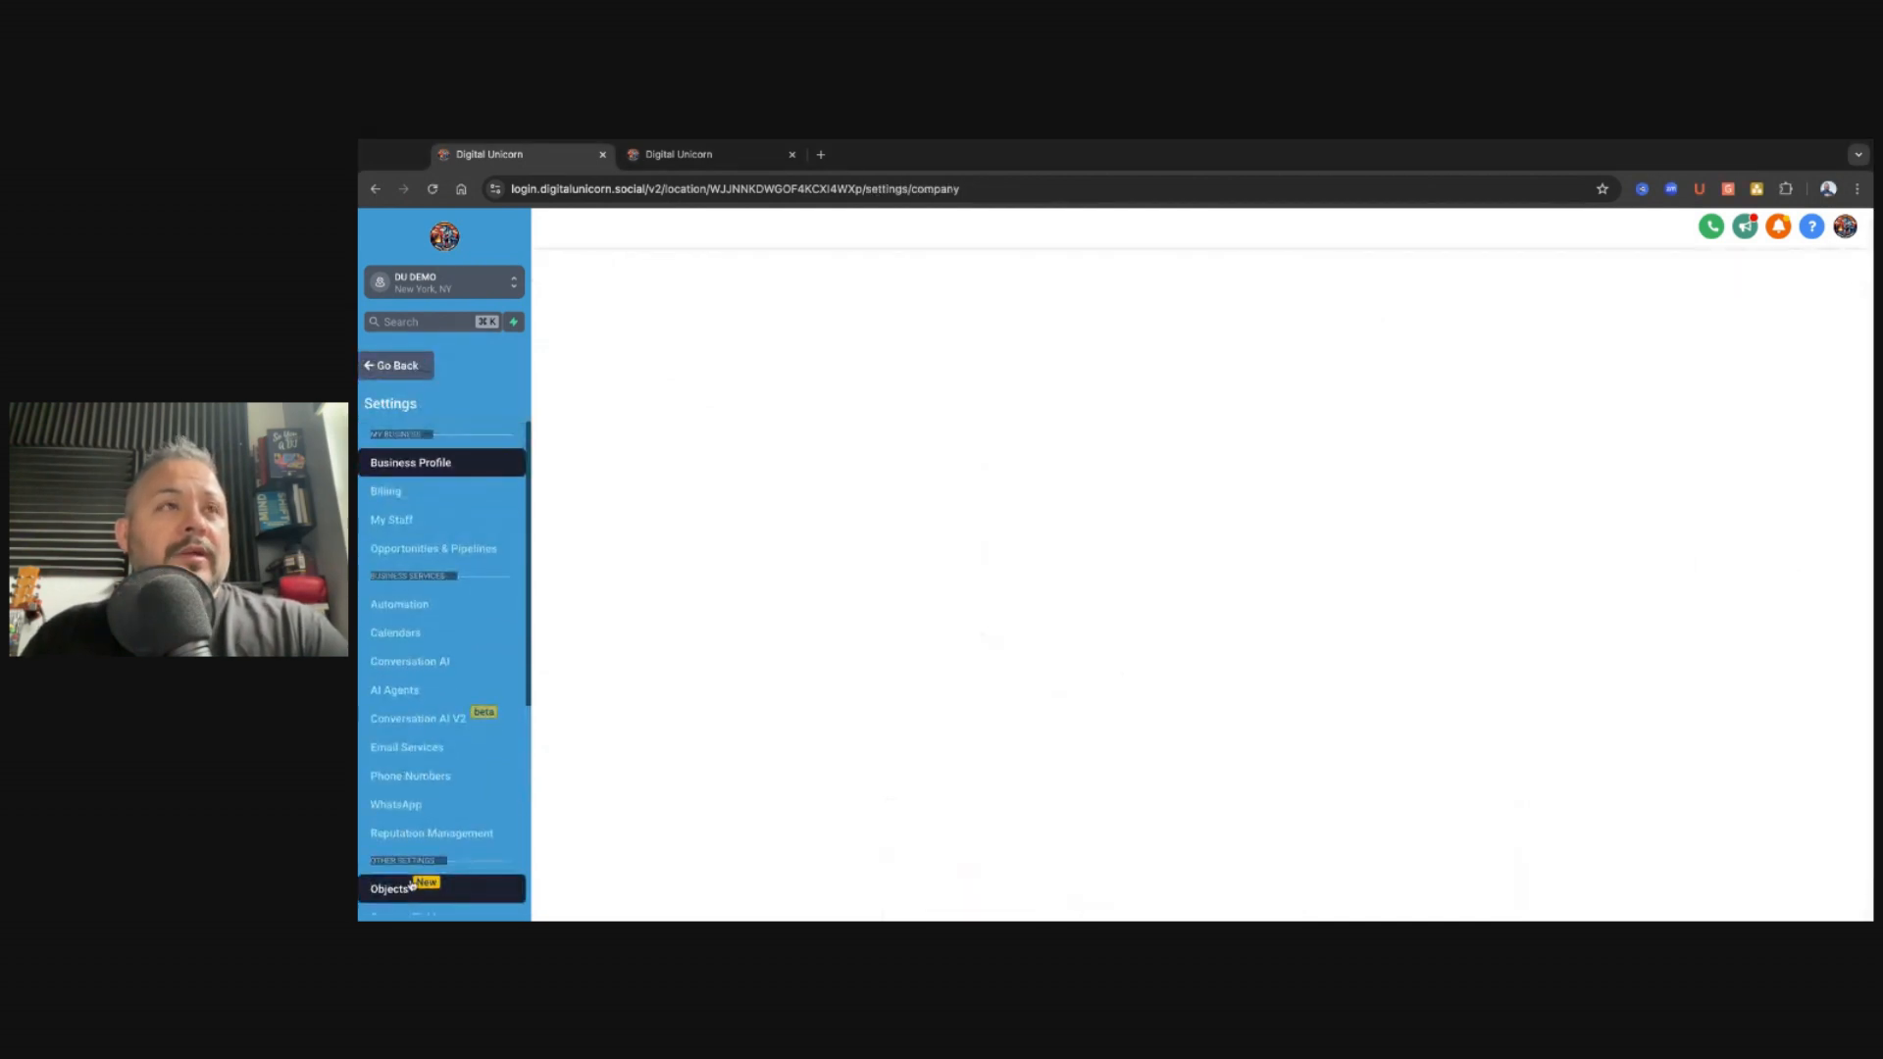
left_click(408, 777)
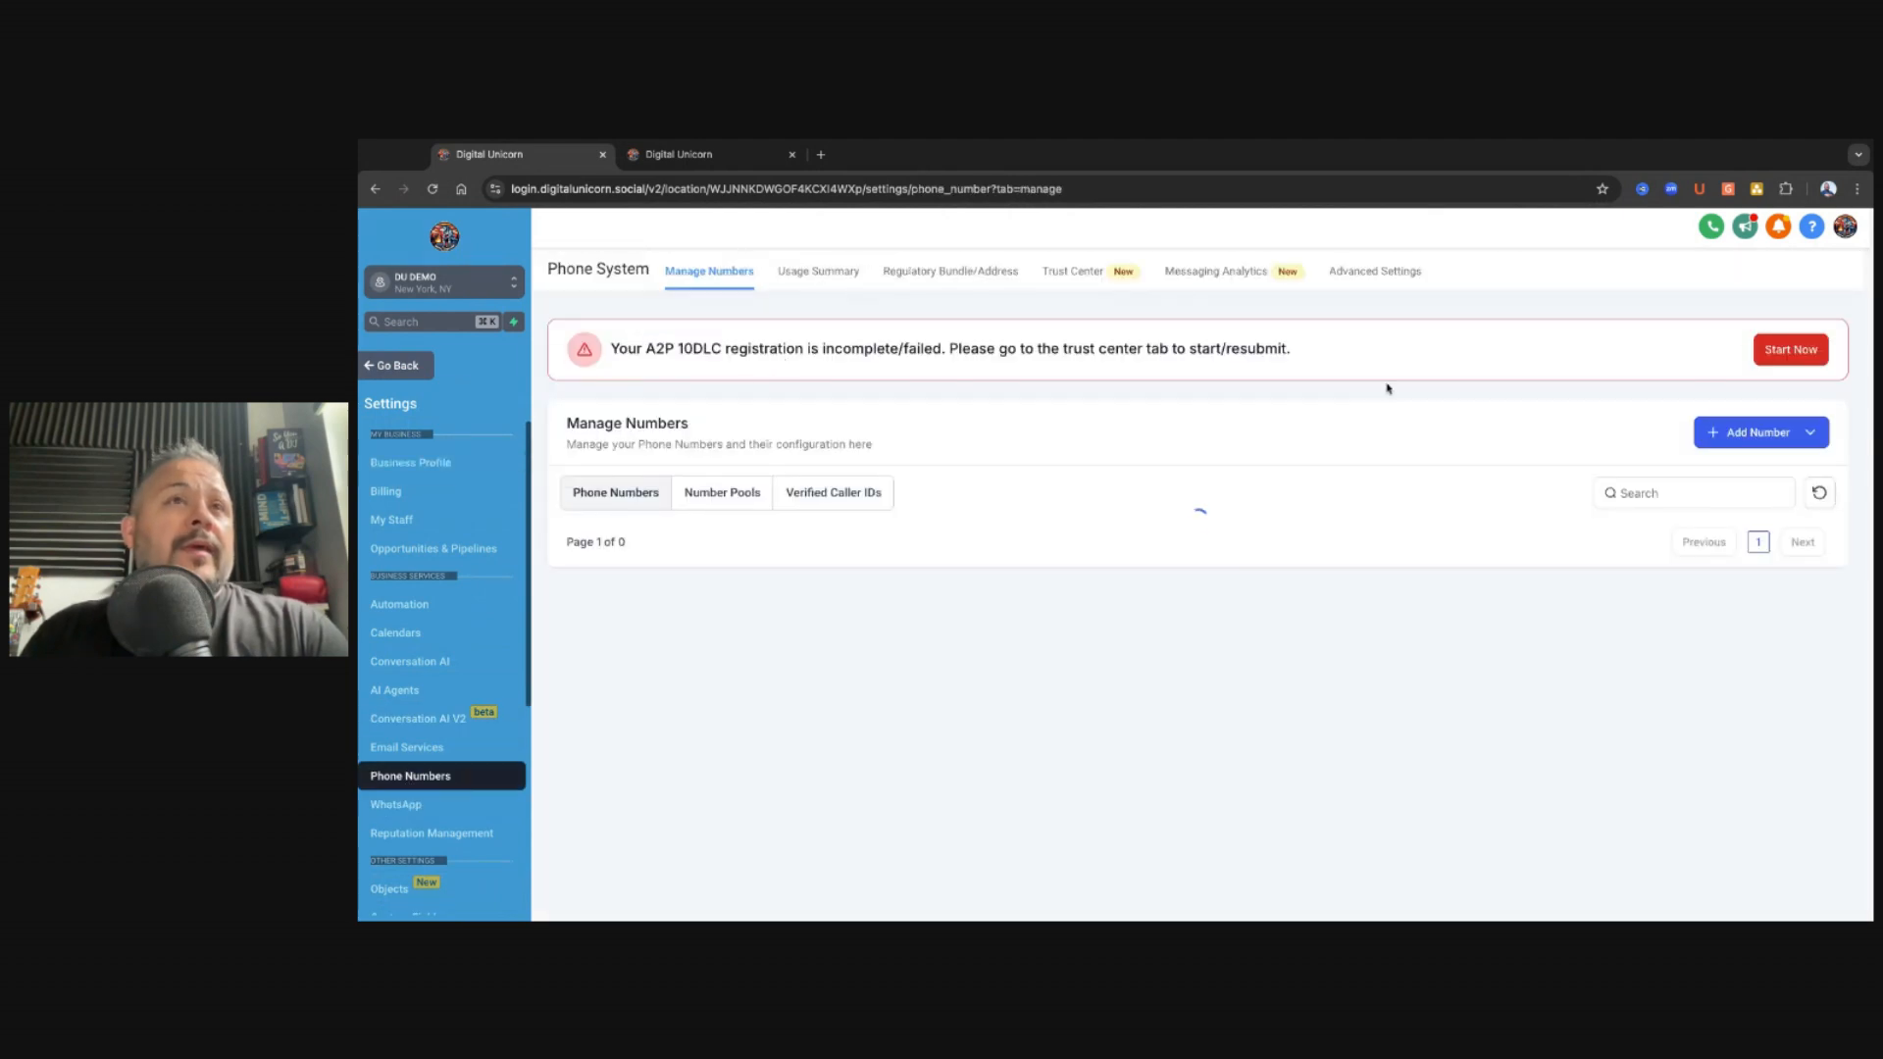
left_click(1777, 435)
left_click(1754, 479)
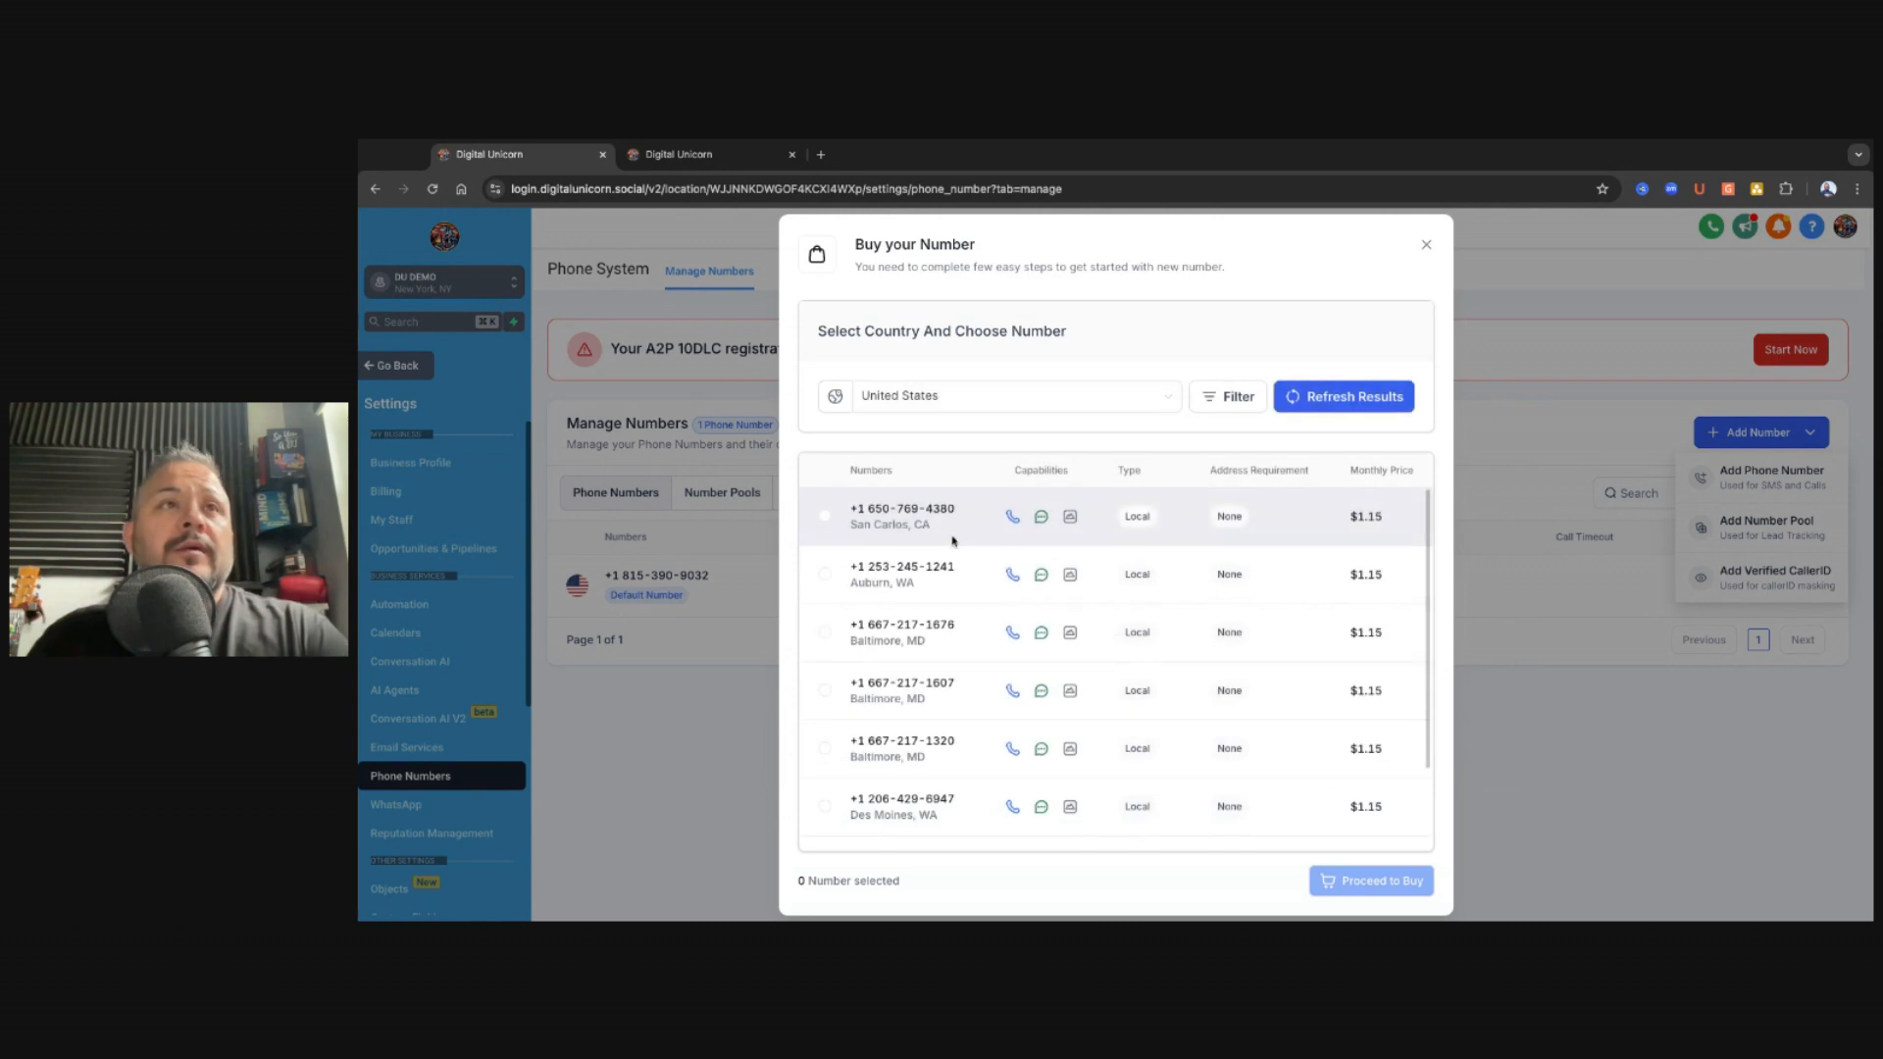
Step: Examine the filter options and the local and toll-free United States numbers on offer, and close the purchase dialog without buying
left_click(1216, 397)
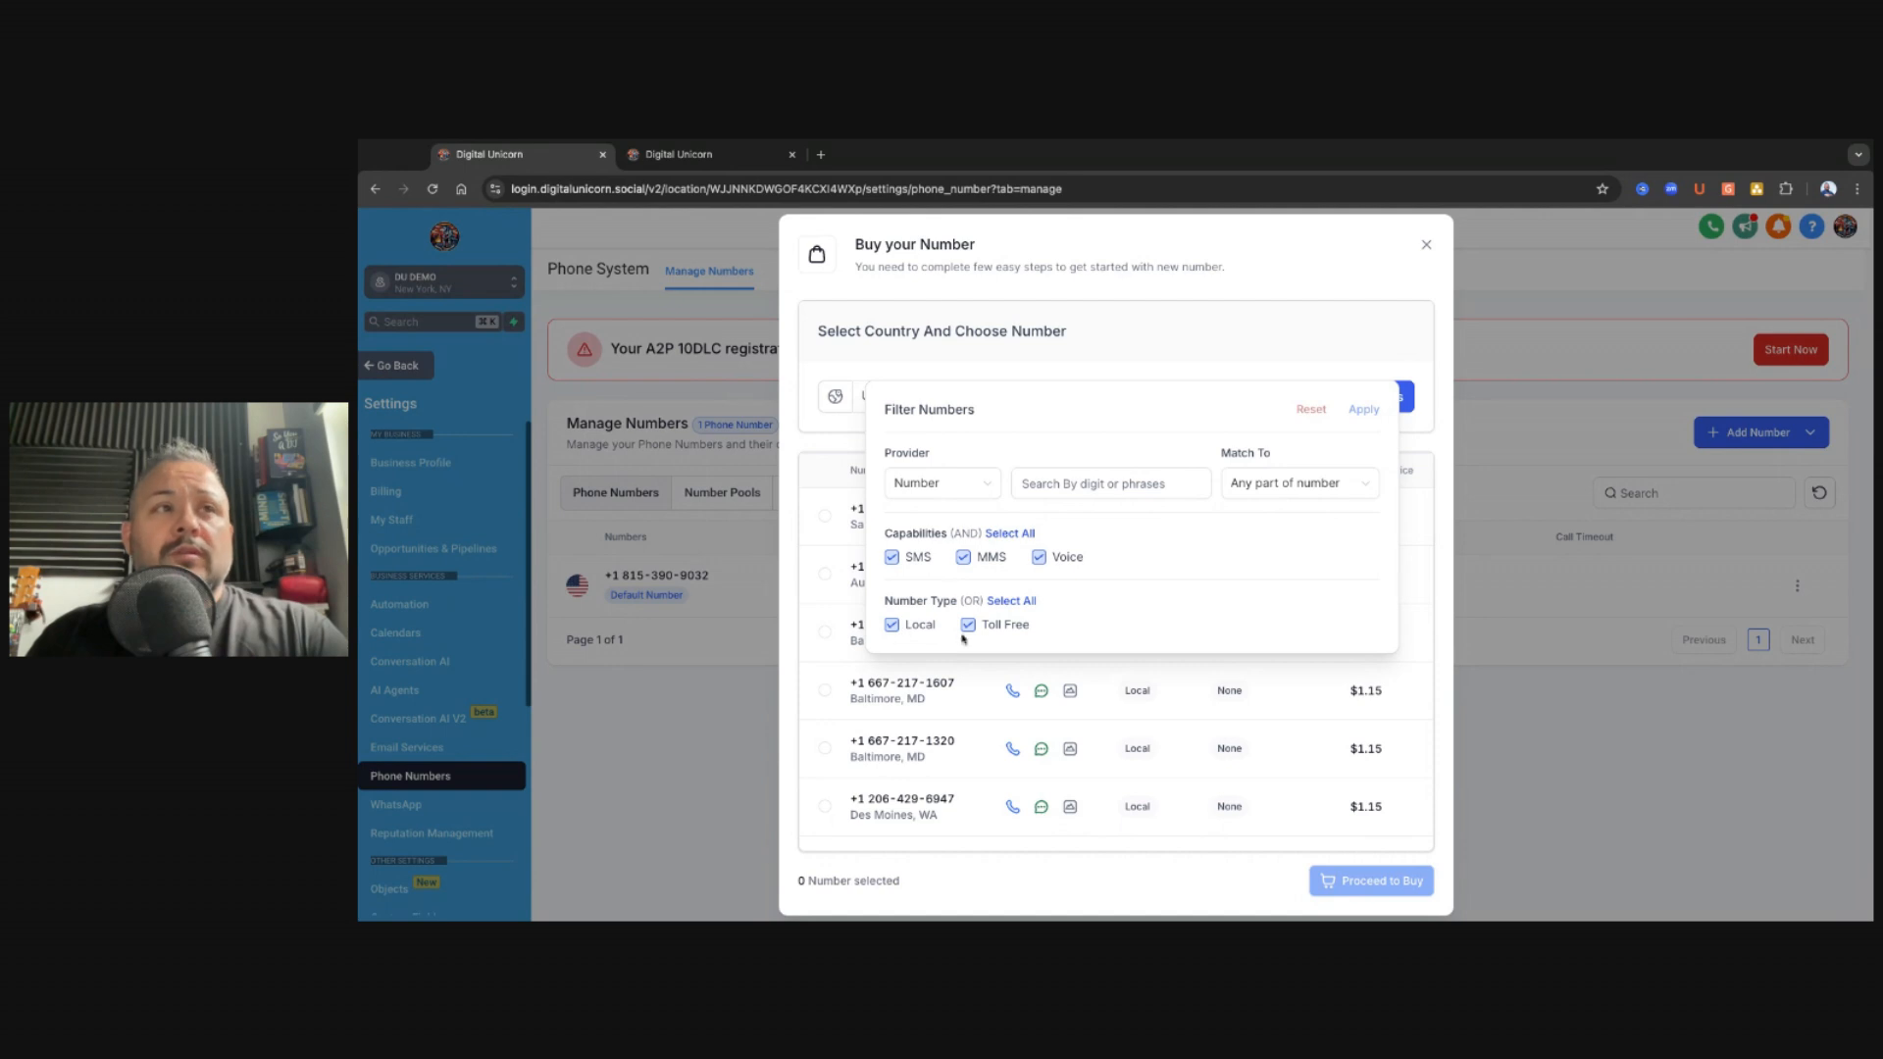
left_click(1210, 670)
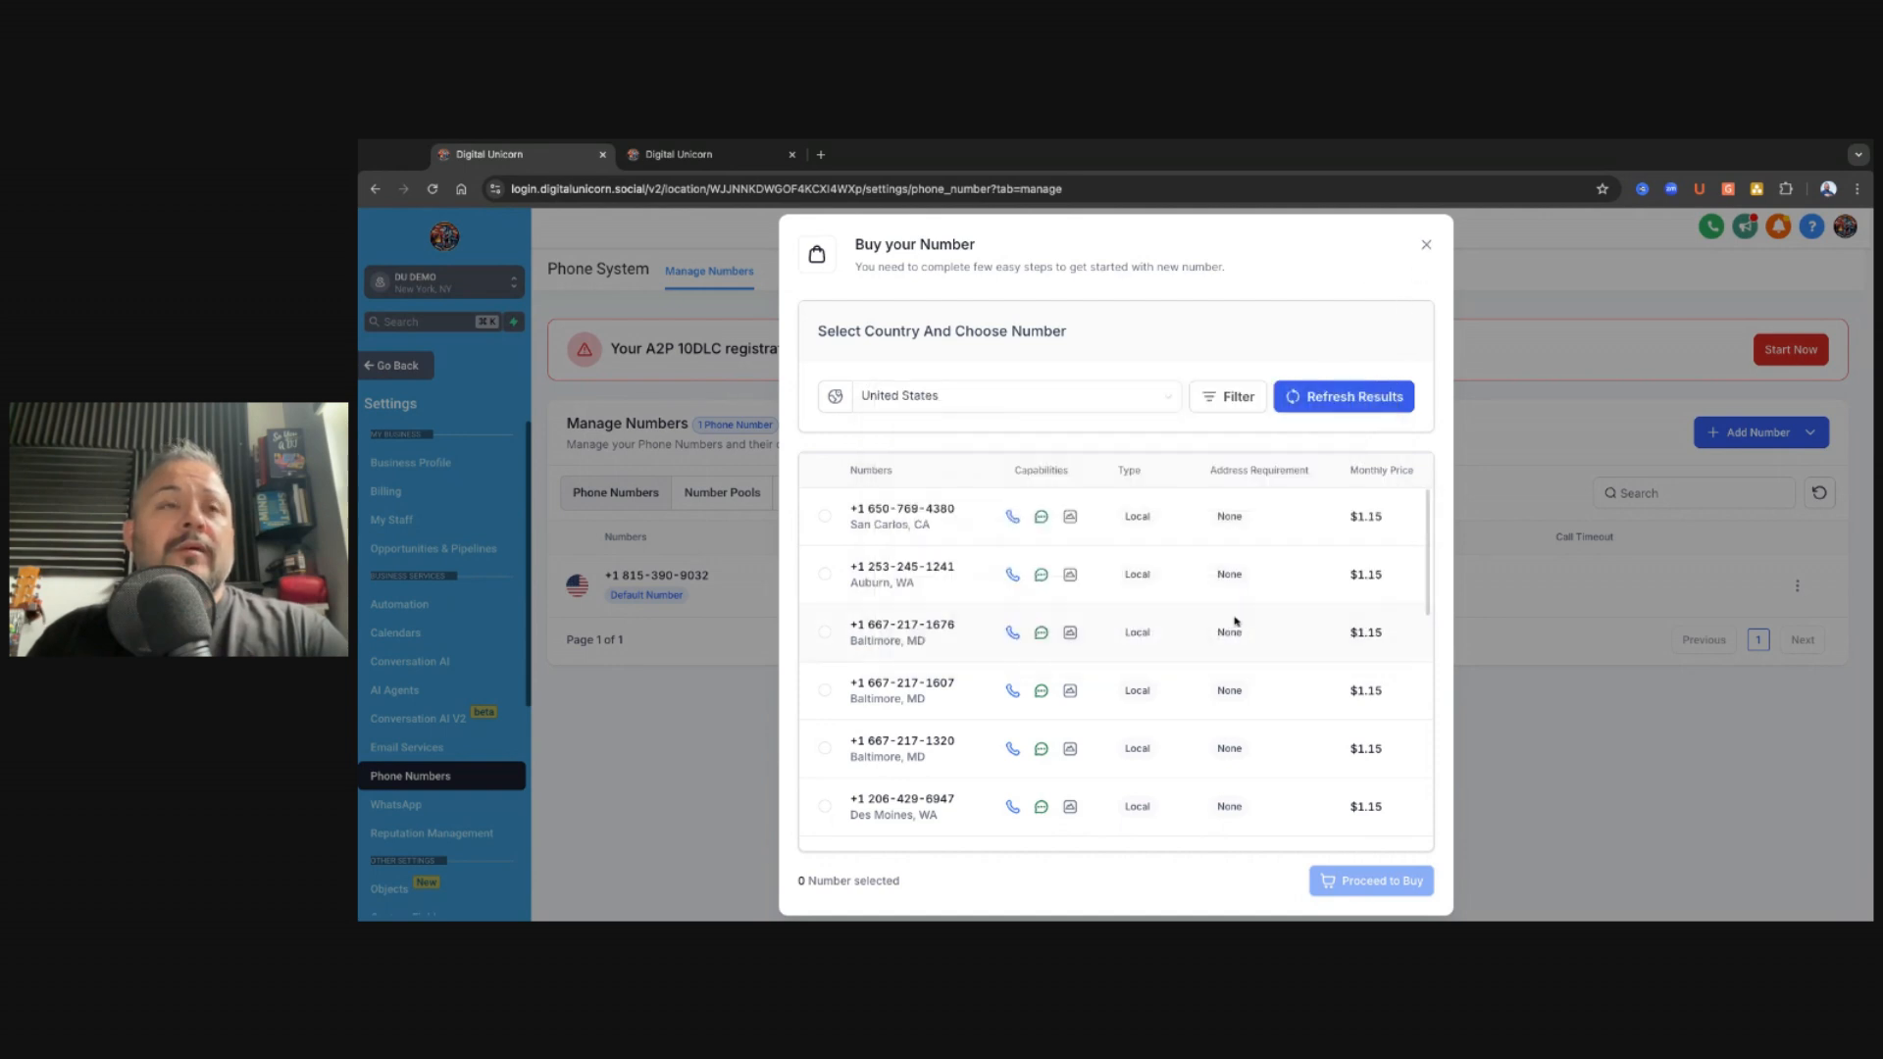
scroll(1229, 613, "down", 10)
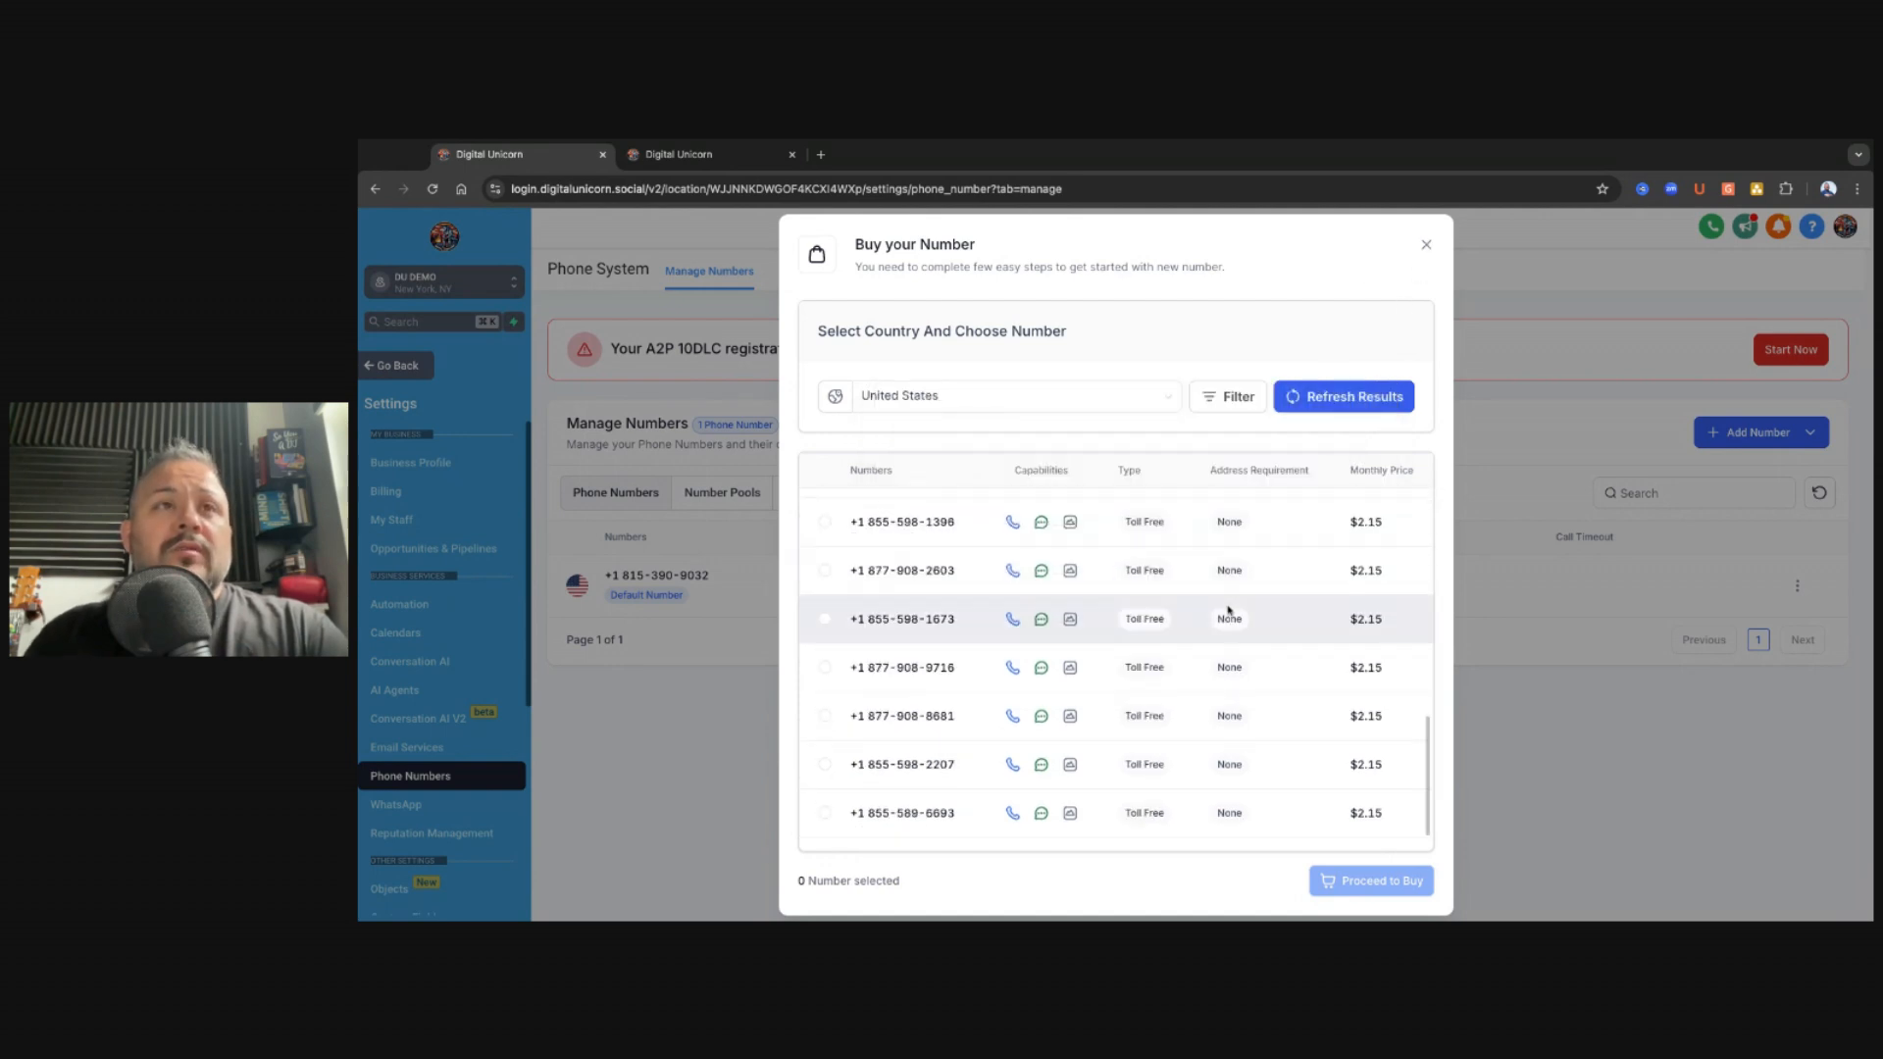
scroll(1228, 610, "up", 10)
scroll(1228, 611, "down", 10)
scroll(1229, 613, "up", 10)
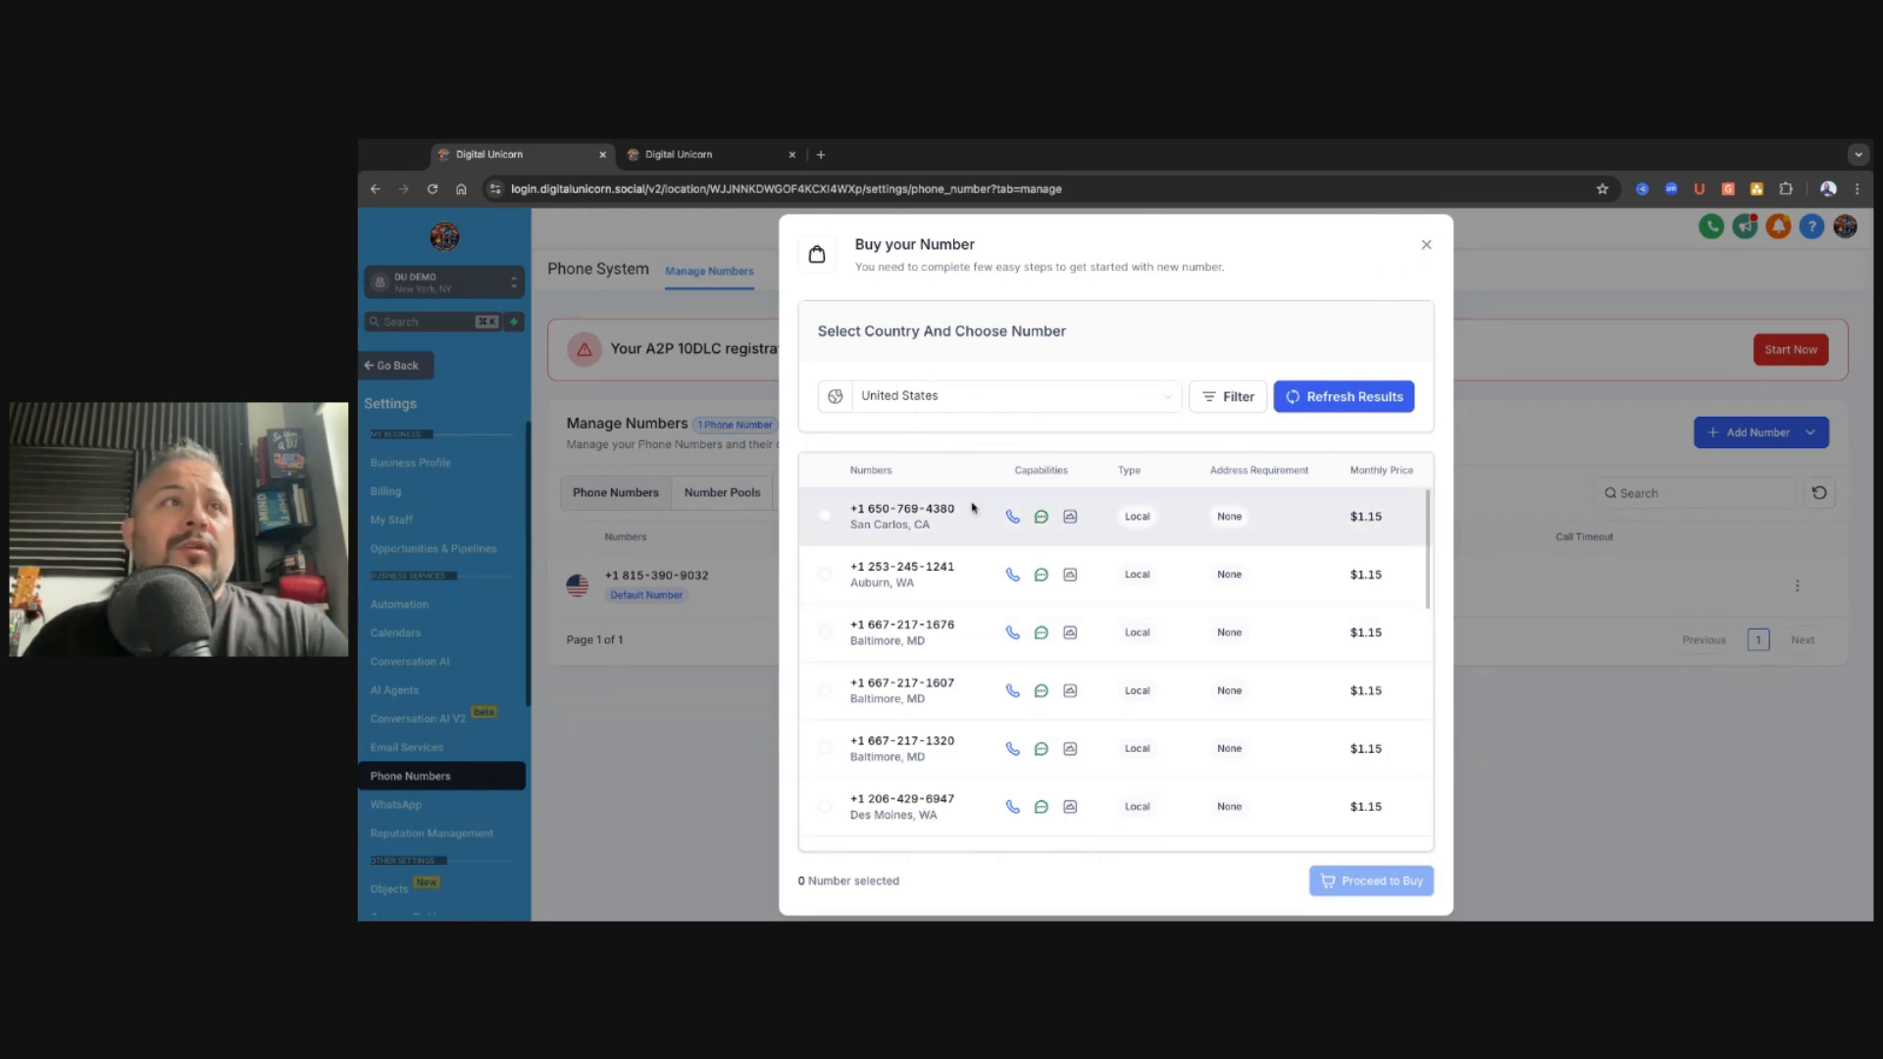
left_click(1427, 245)
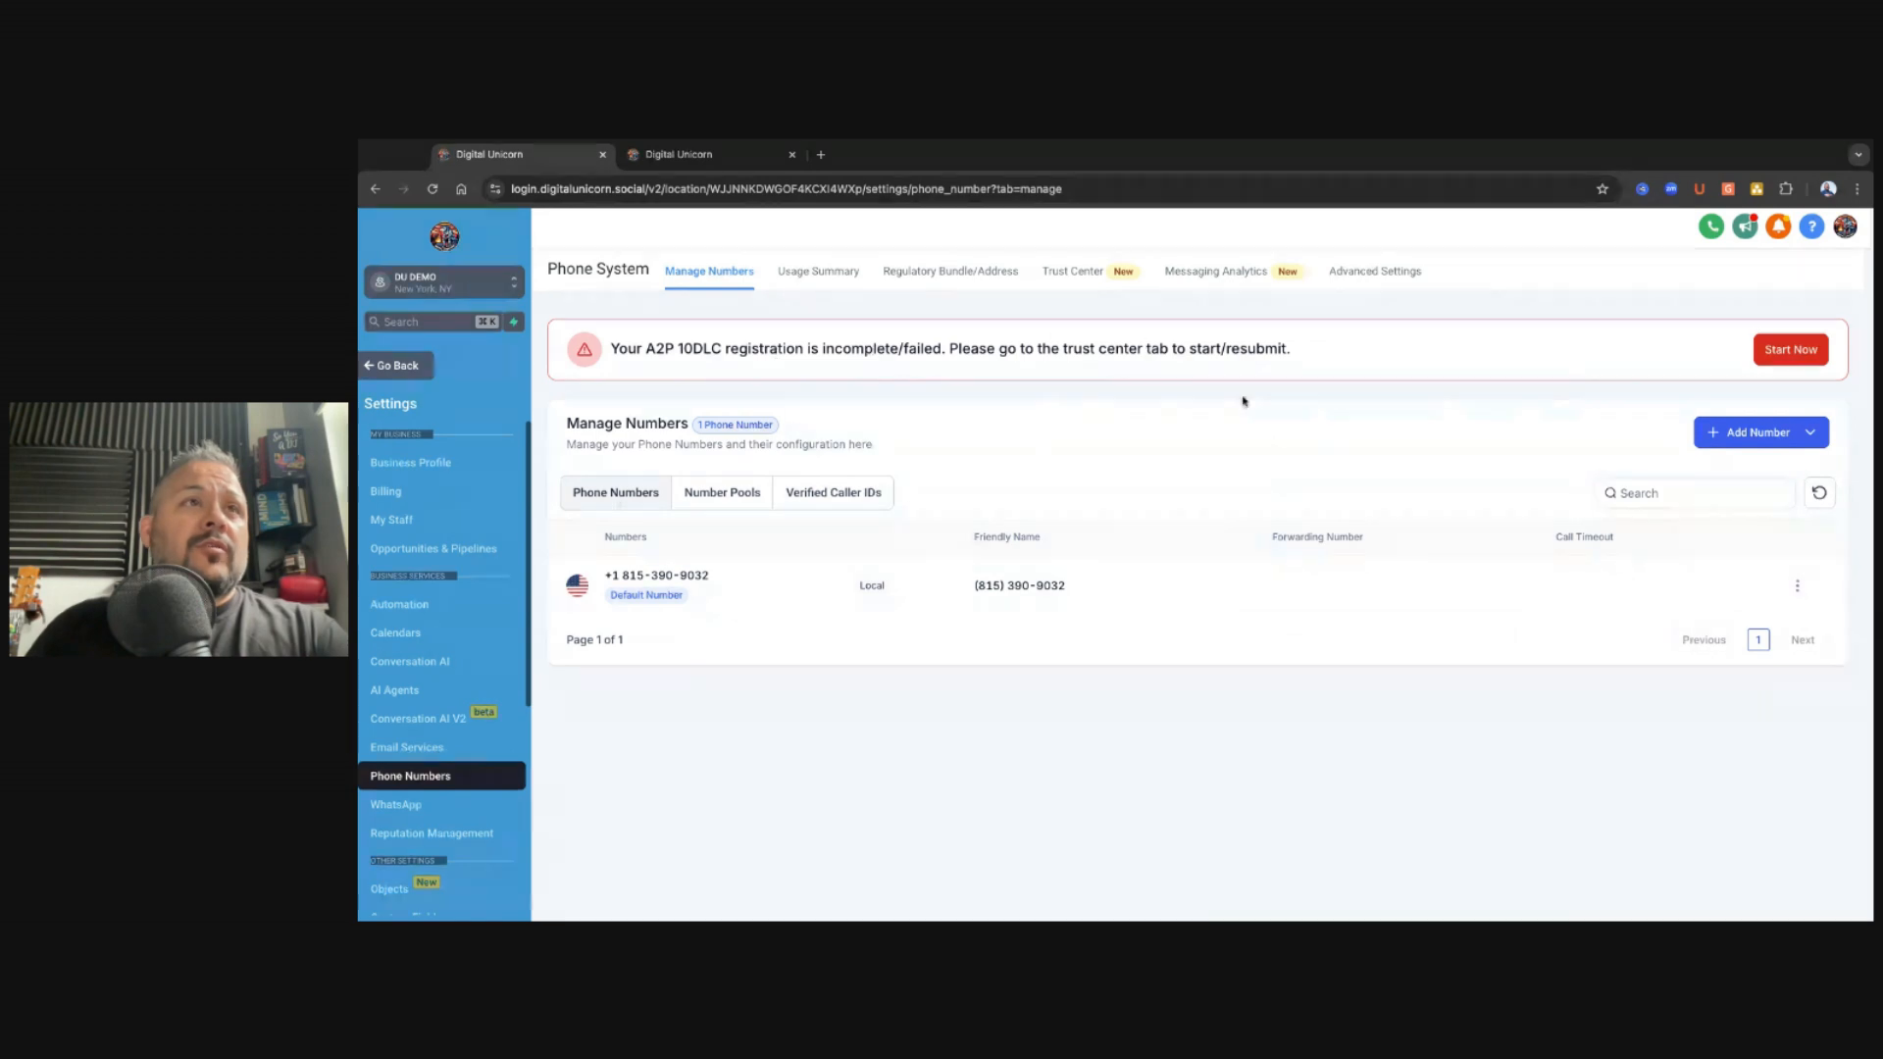
Step: Read the incomplete A2P 10DLC registration notice, then open its start page in the Trust Center and look through the A2P Messaging overview
left_click_drag(1315, 355, 607, 354)
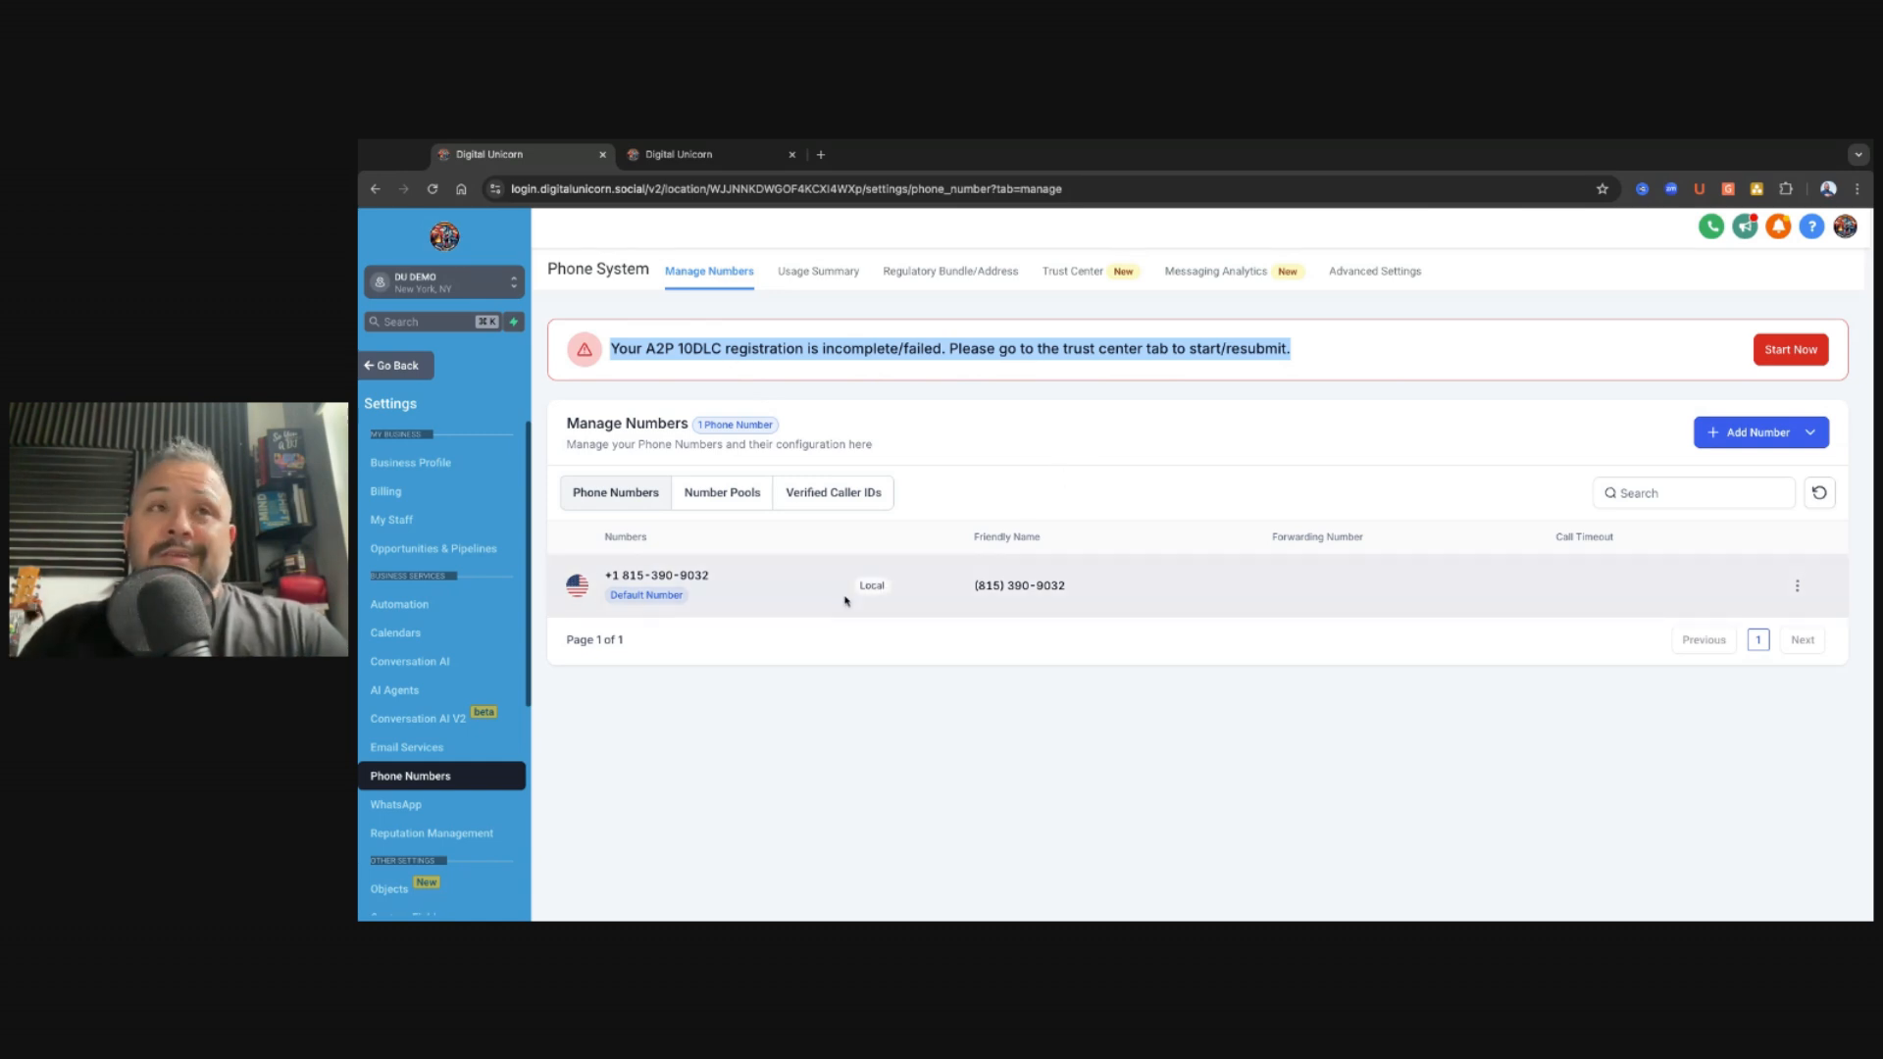
left_click(1033, 645)
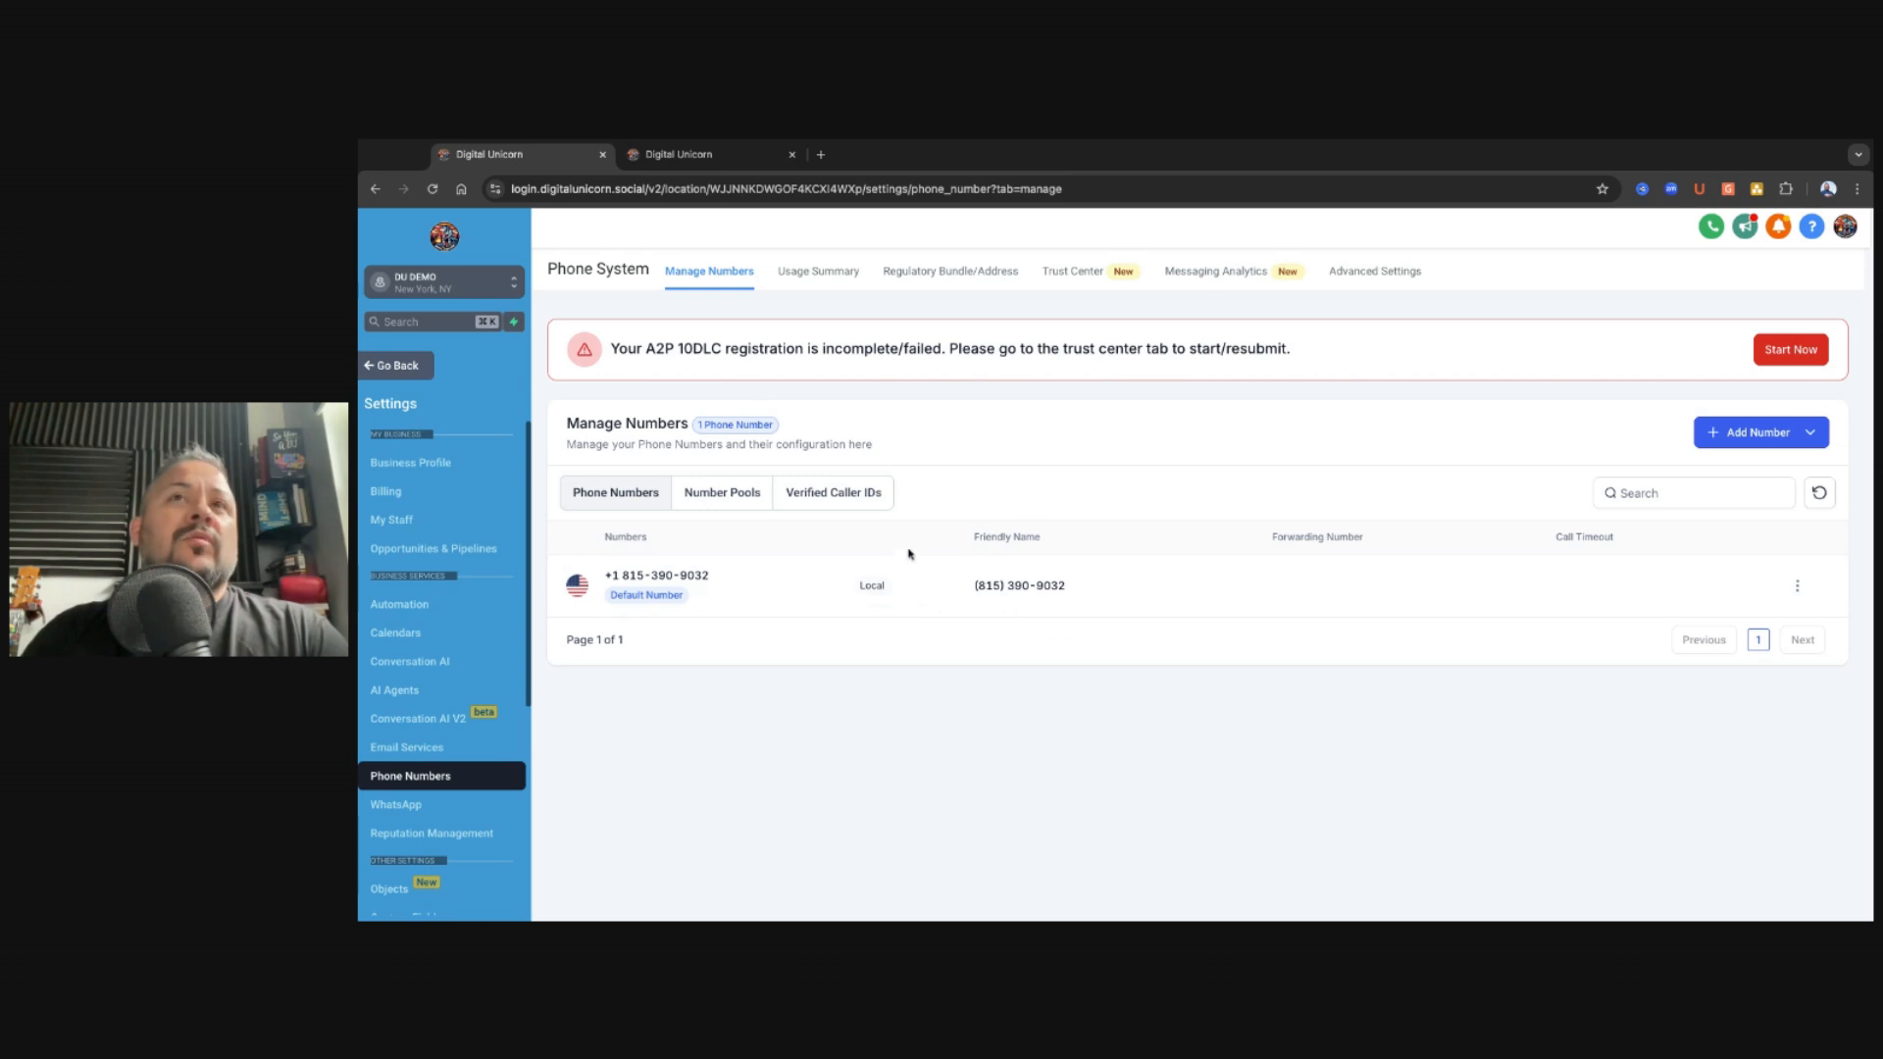
left_click(1768, 345)
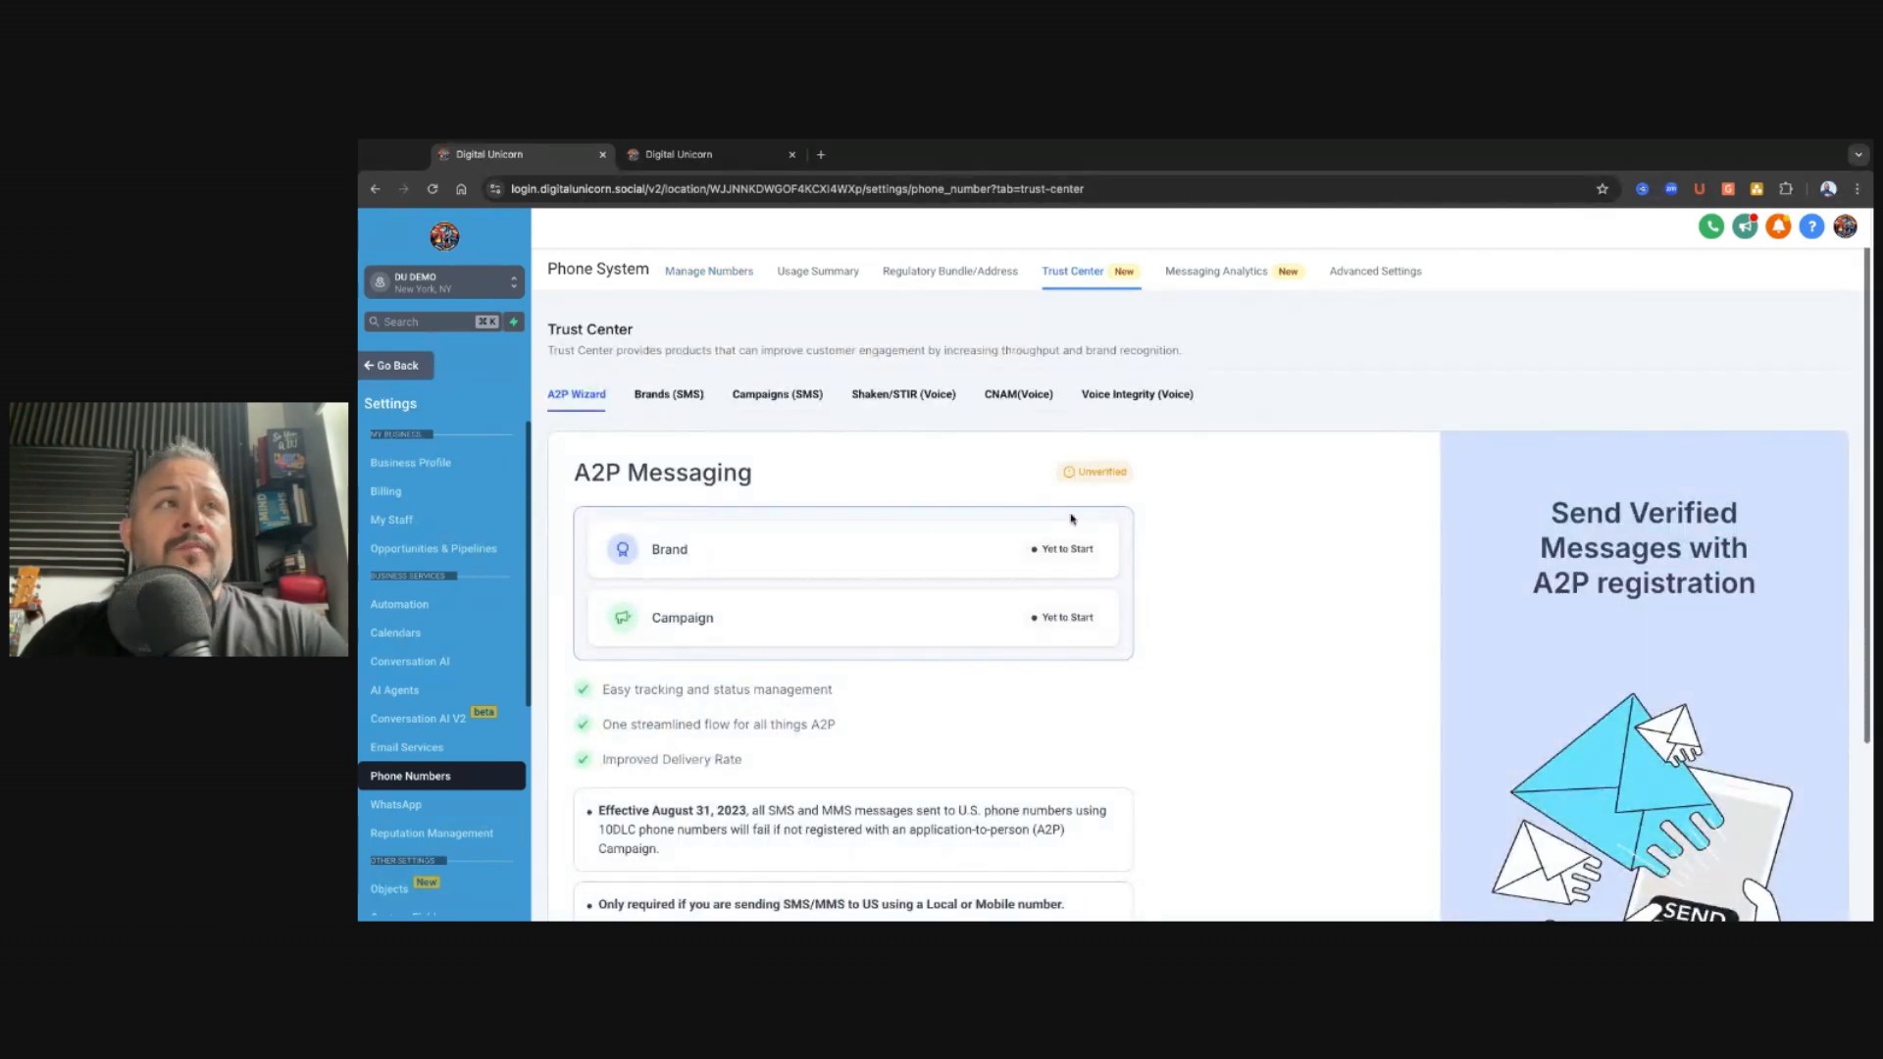
scroll(1053, 521, "down", 3)
scroll(795, 455, "up", 3)
Step: Review the Trust Center's Brands, Campaigns, Shaken/STIR, CNAM and Voice Integrity sections, and return to the A2P Wizard
left_click(669, 393)
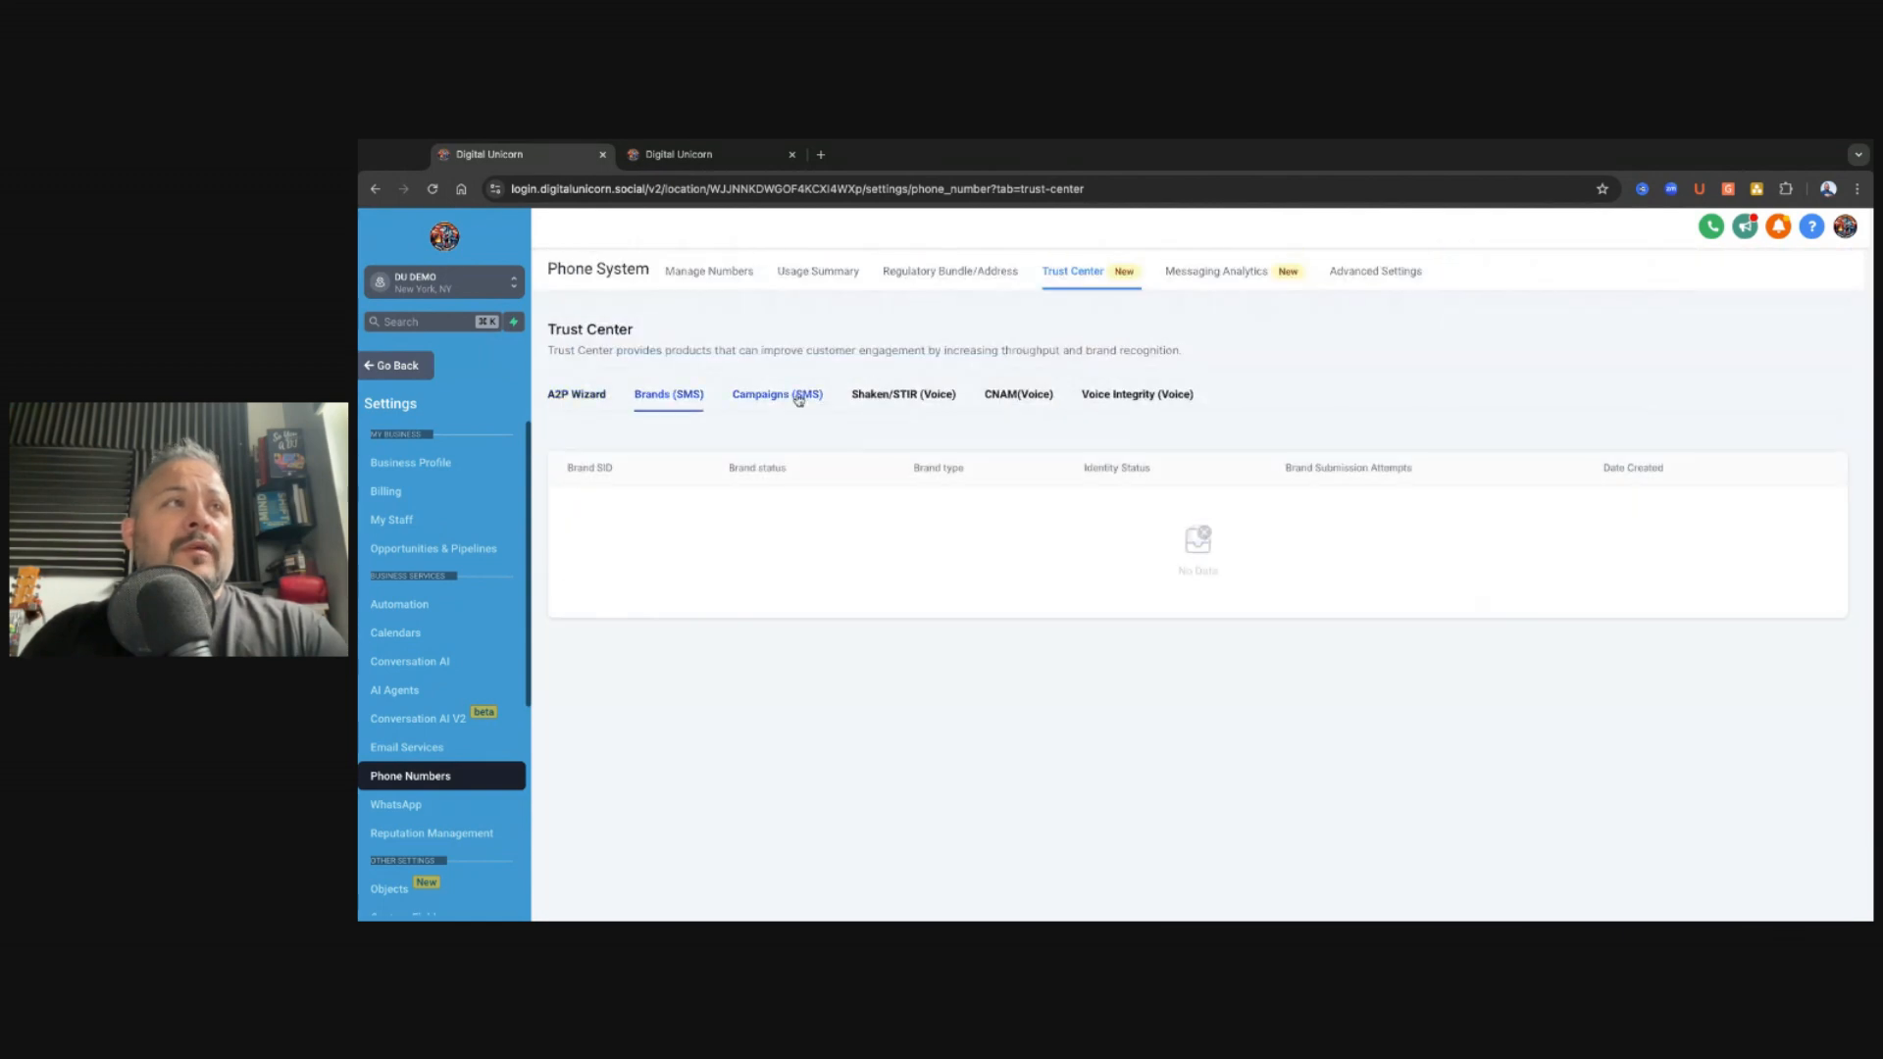
left_click(800, 395)
left_click(903, 395)
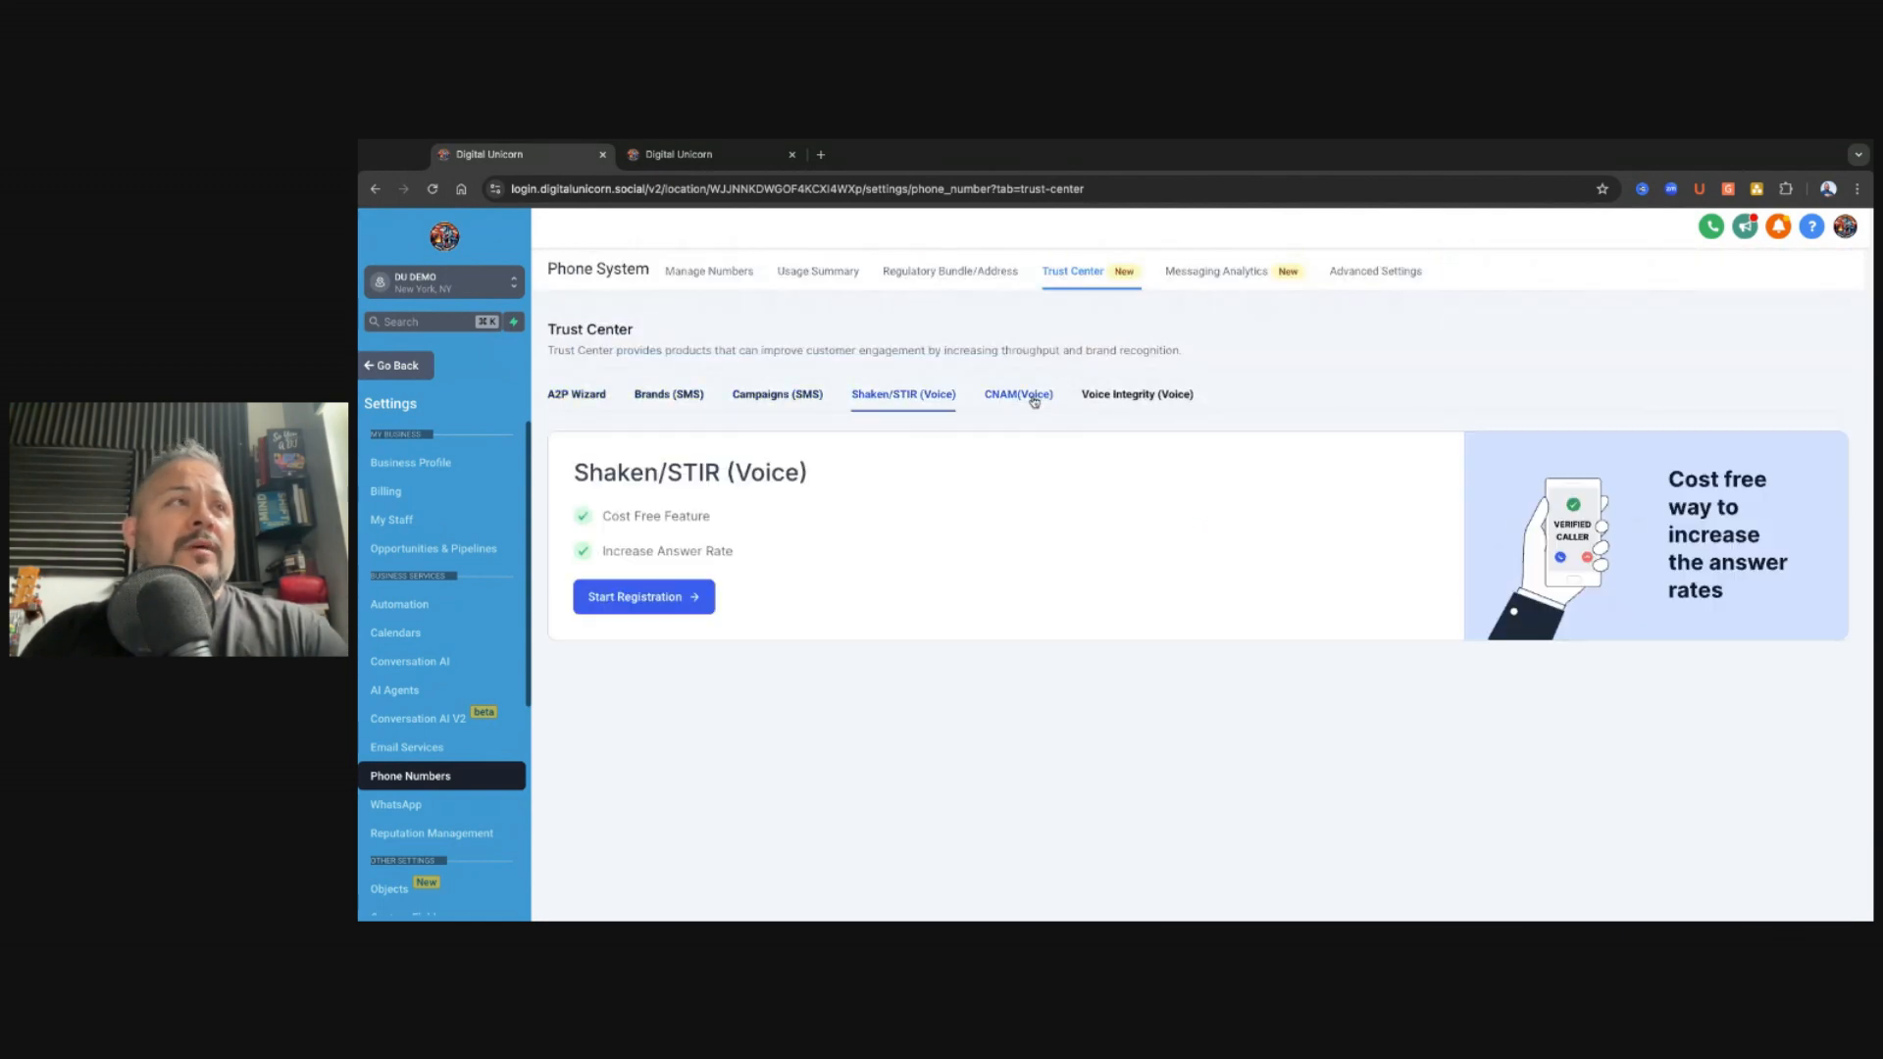
left_click(1035, 398)
left_click(1126, 395)
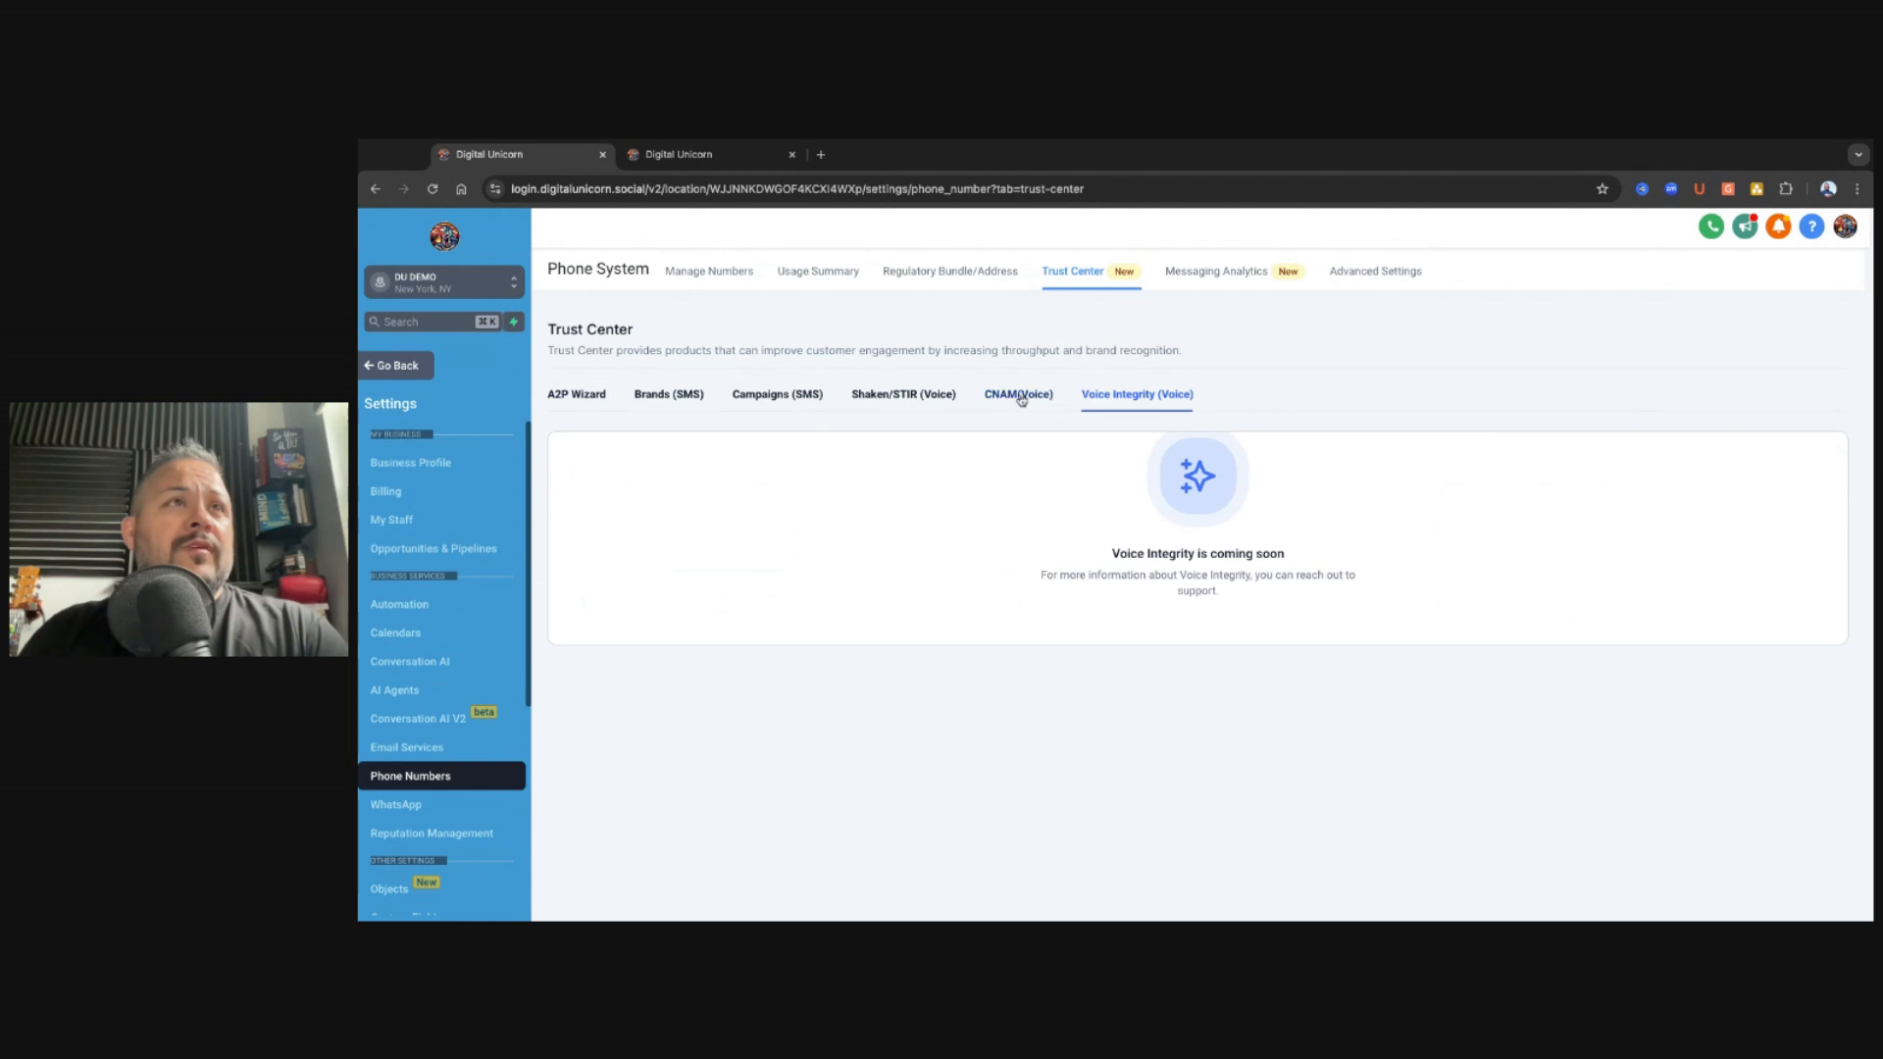
left_click(1023, 397)
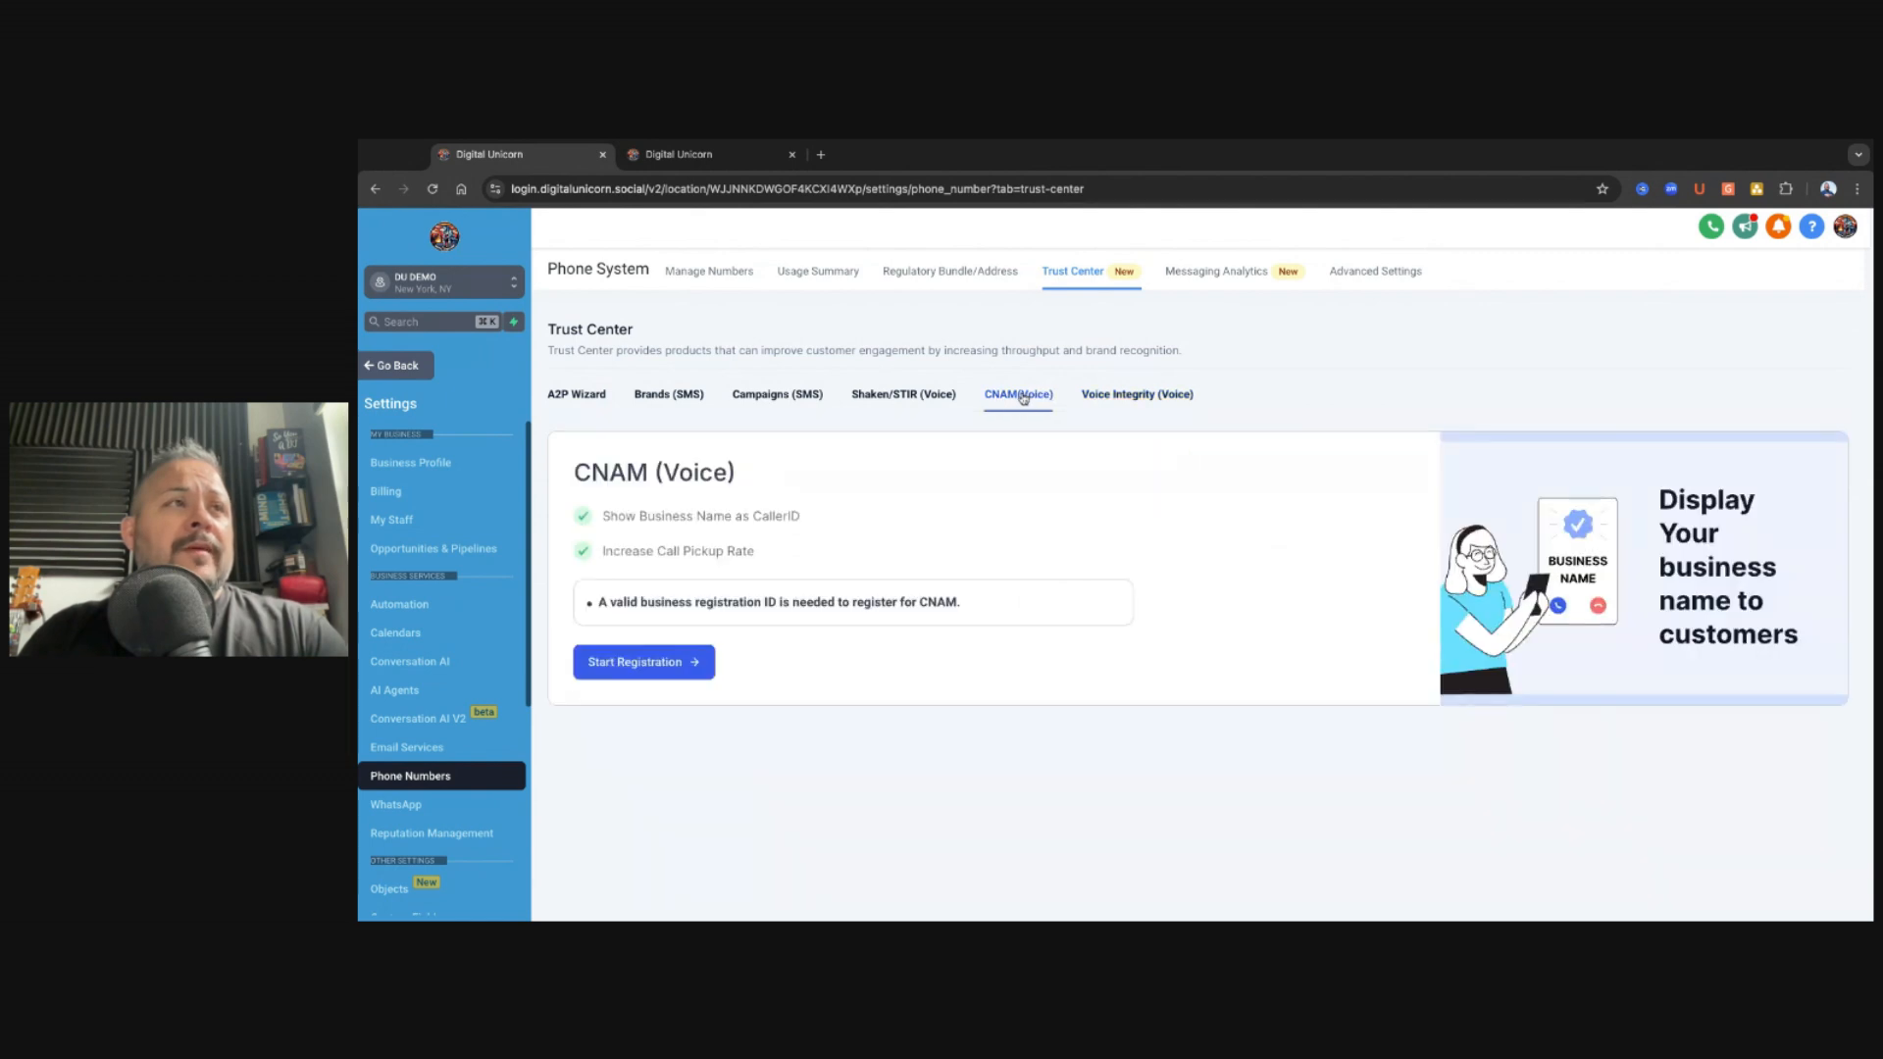
left_click(932, 396)
left_click(647, 398)
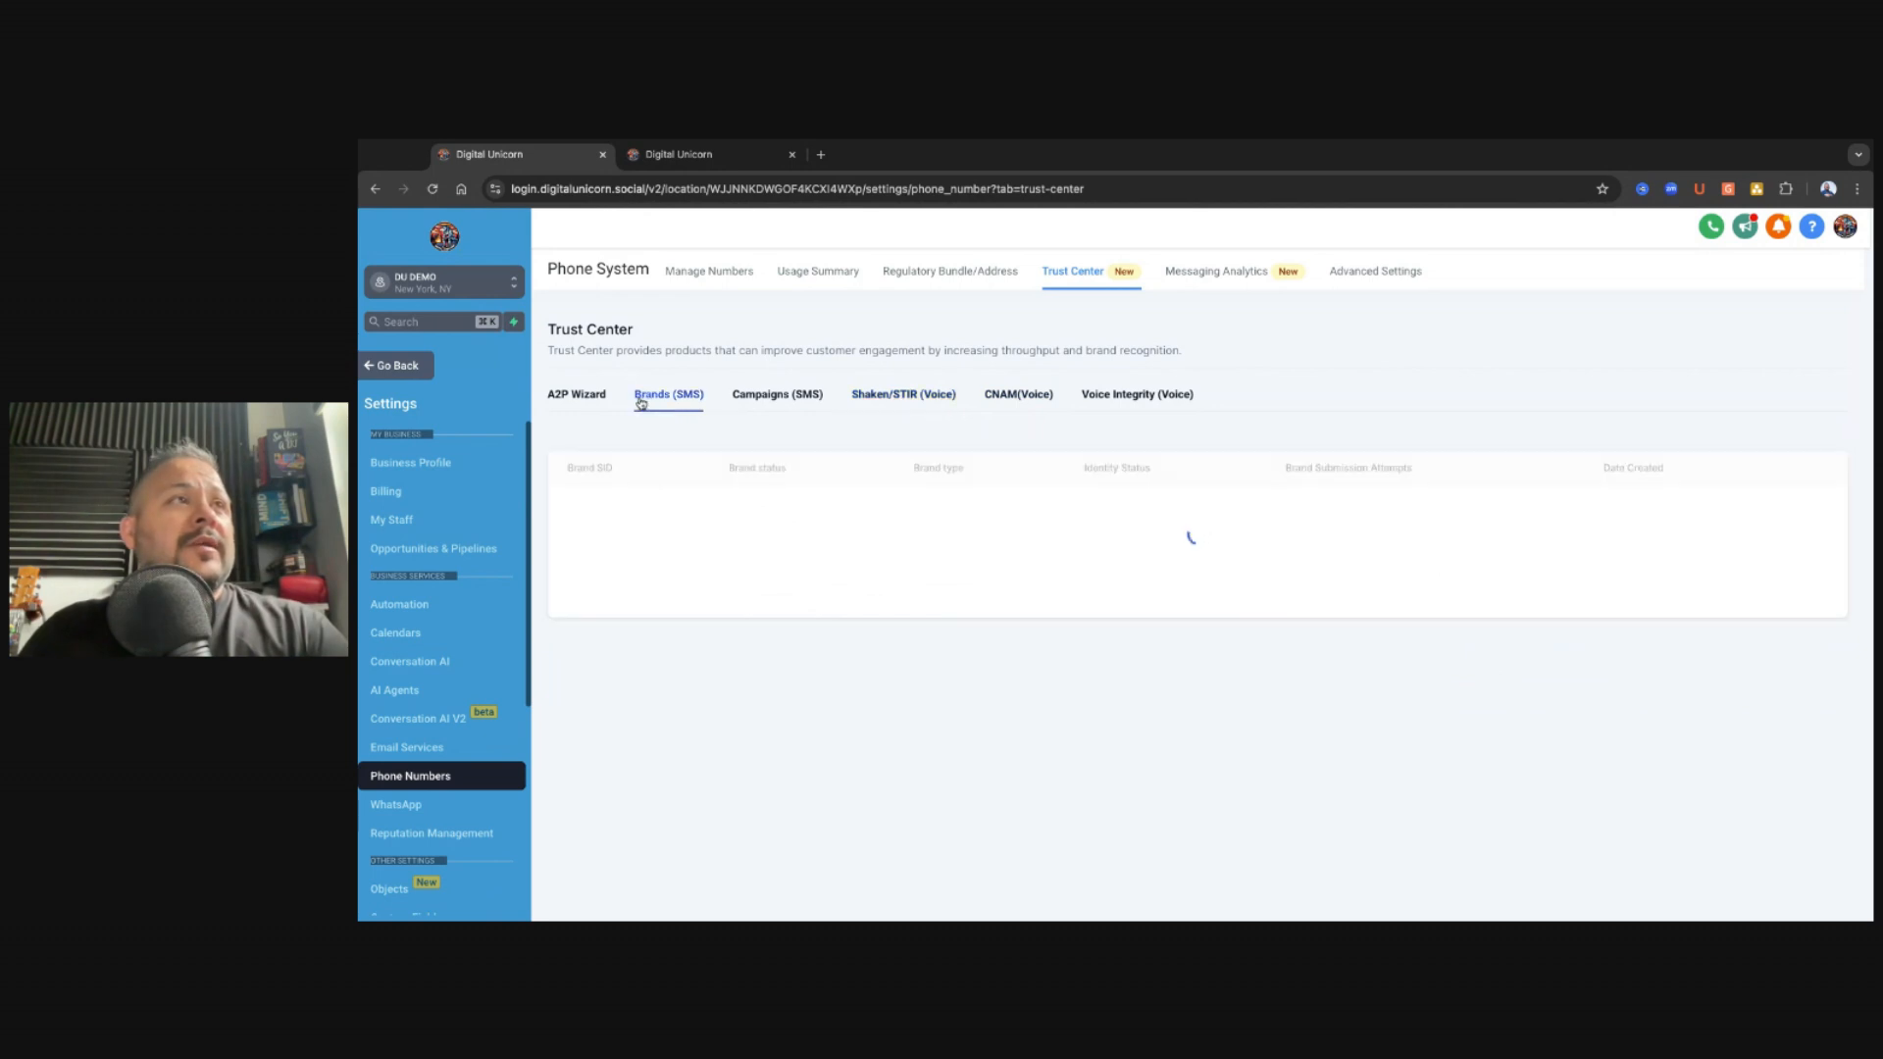
left_click(604, 398)
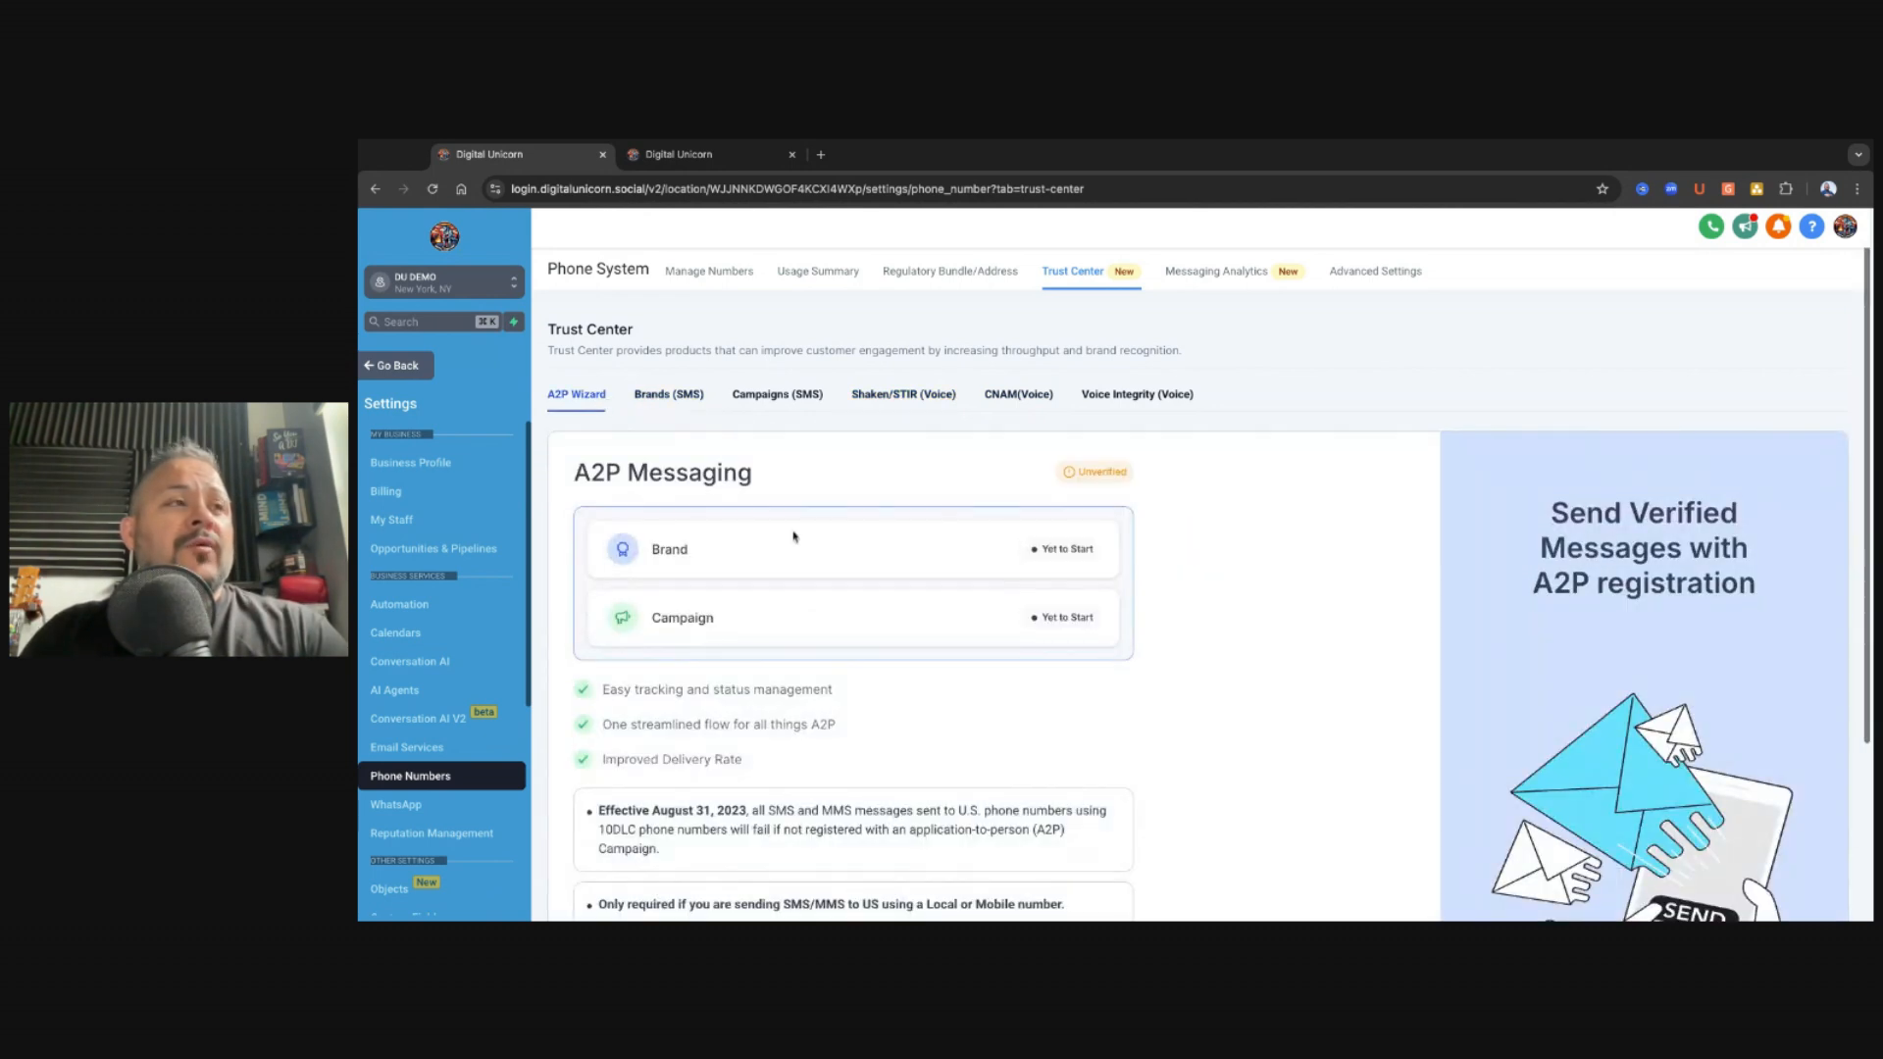
Step: Start the A2P registration for a US/Canada business without a tax ID, and continue past the business name Demo Account to the address form
scroll(893, 580, "down", 5)
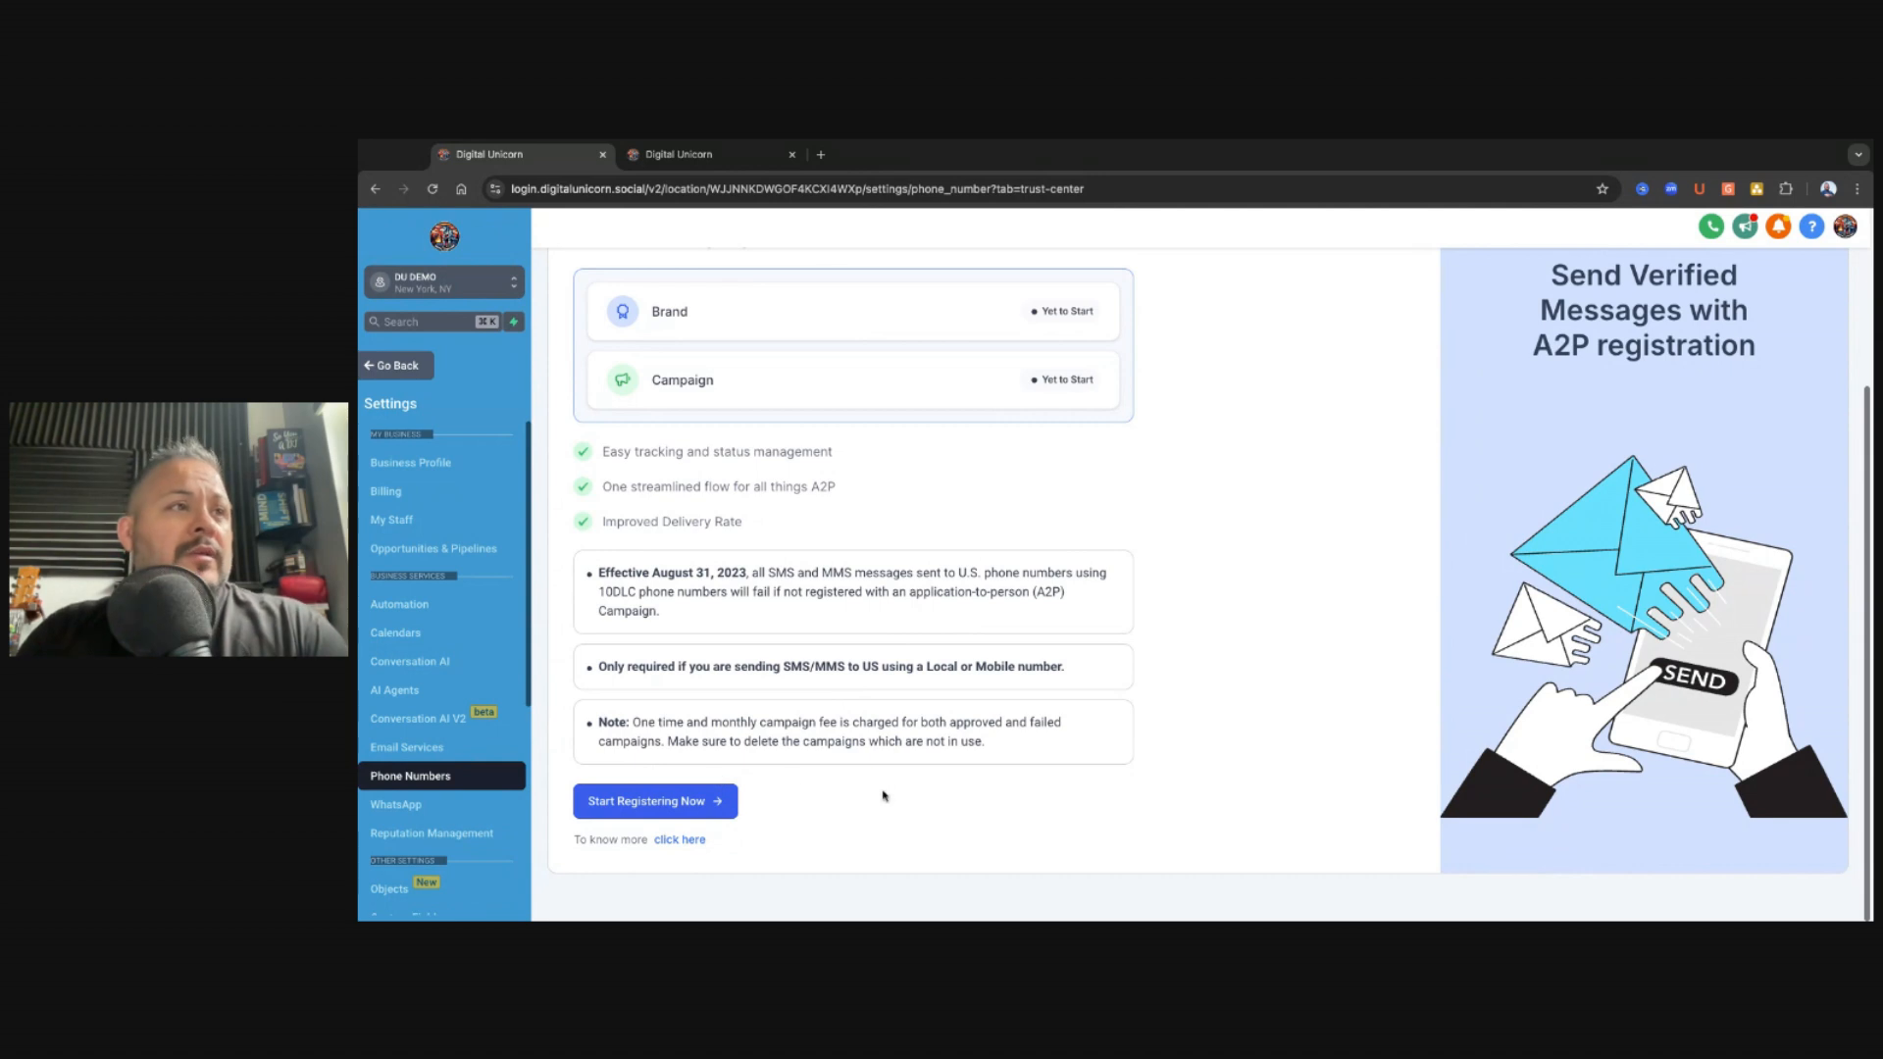
left_click(674, 802)
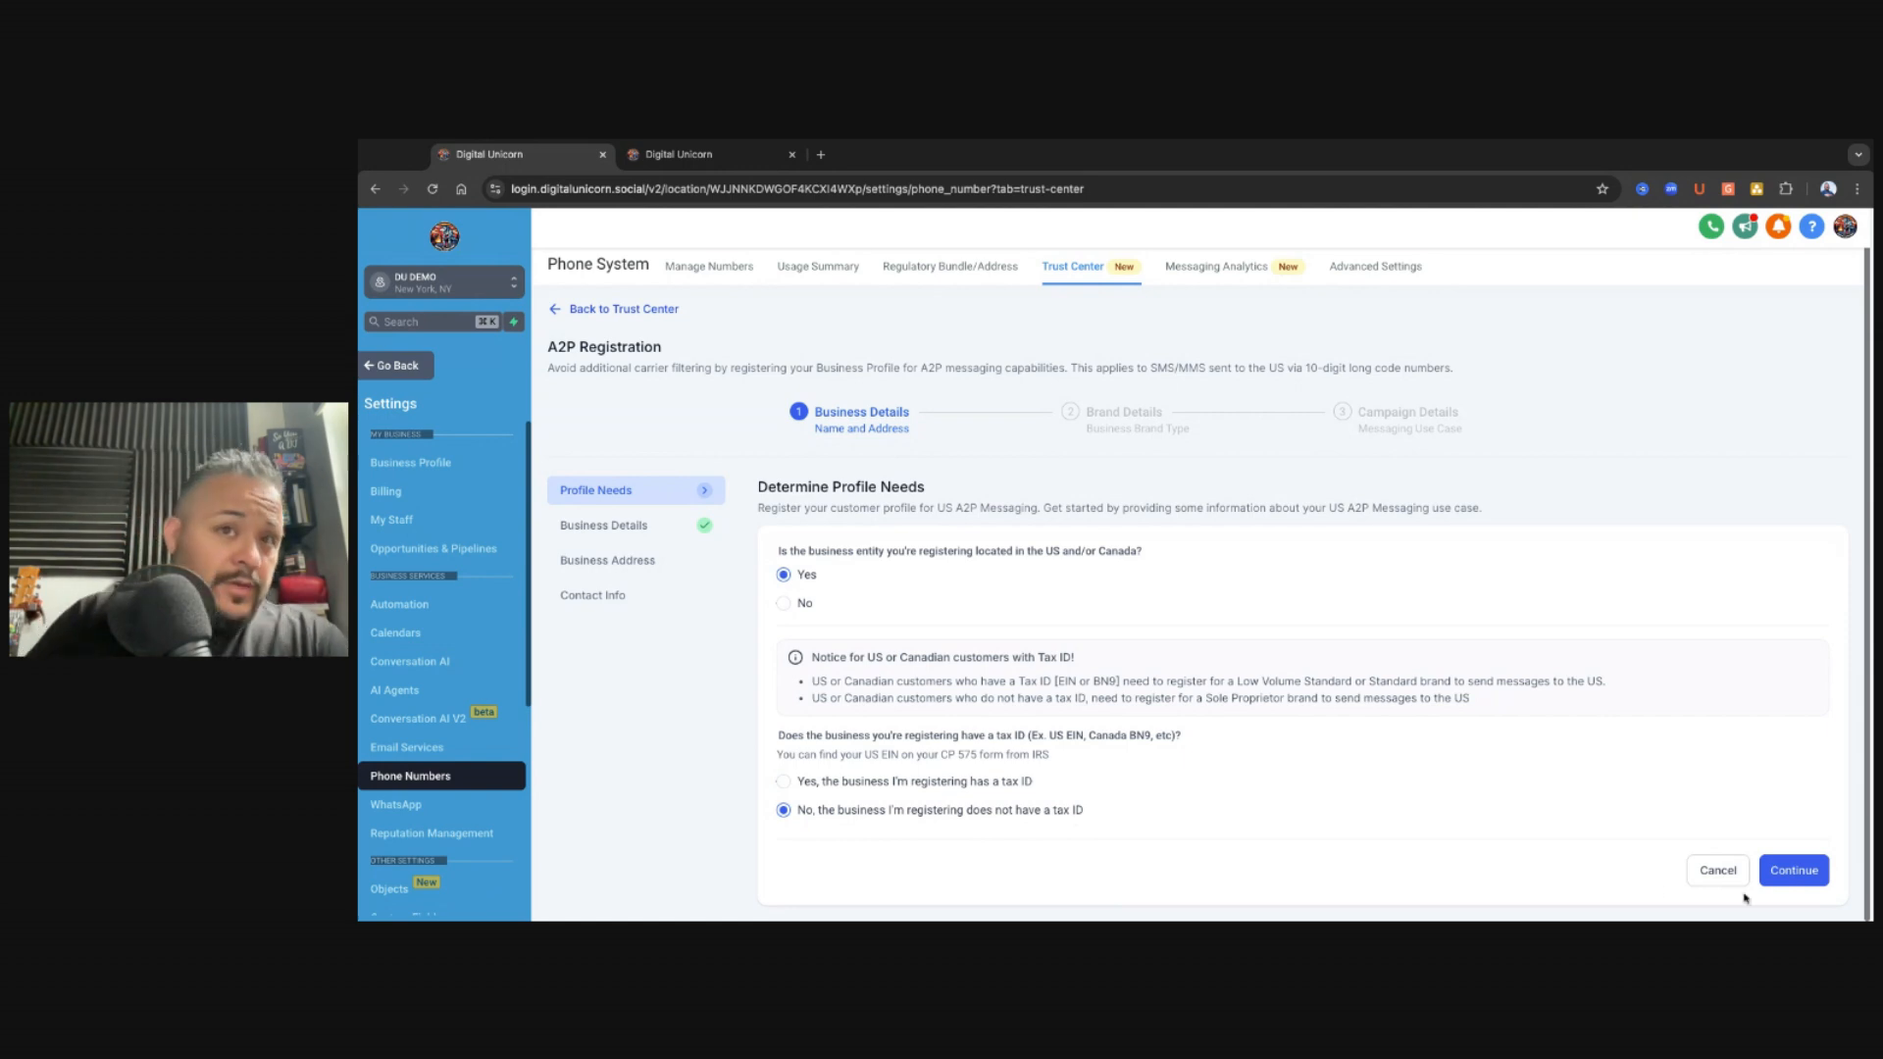
left_click(1794, 870)
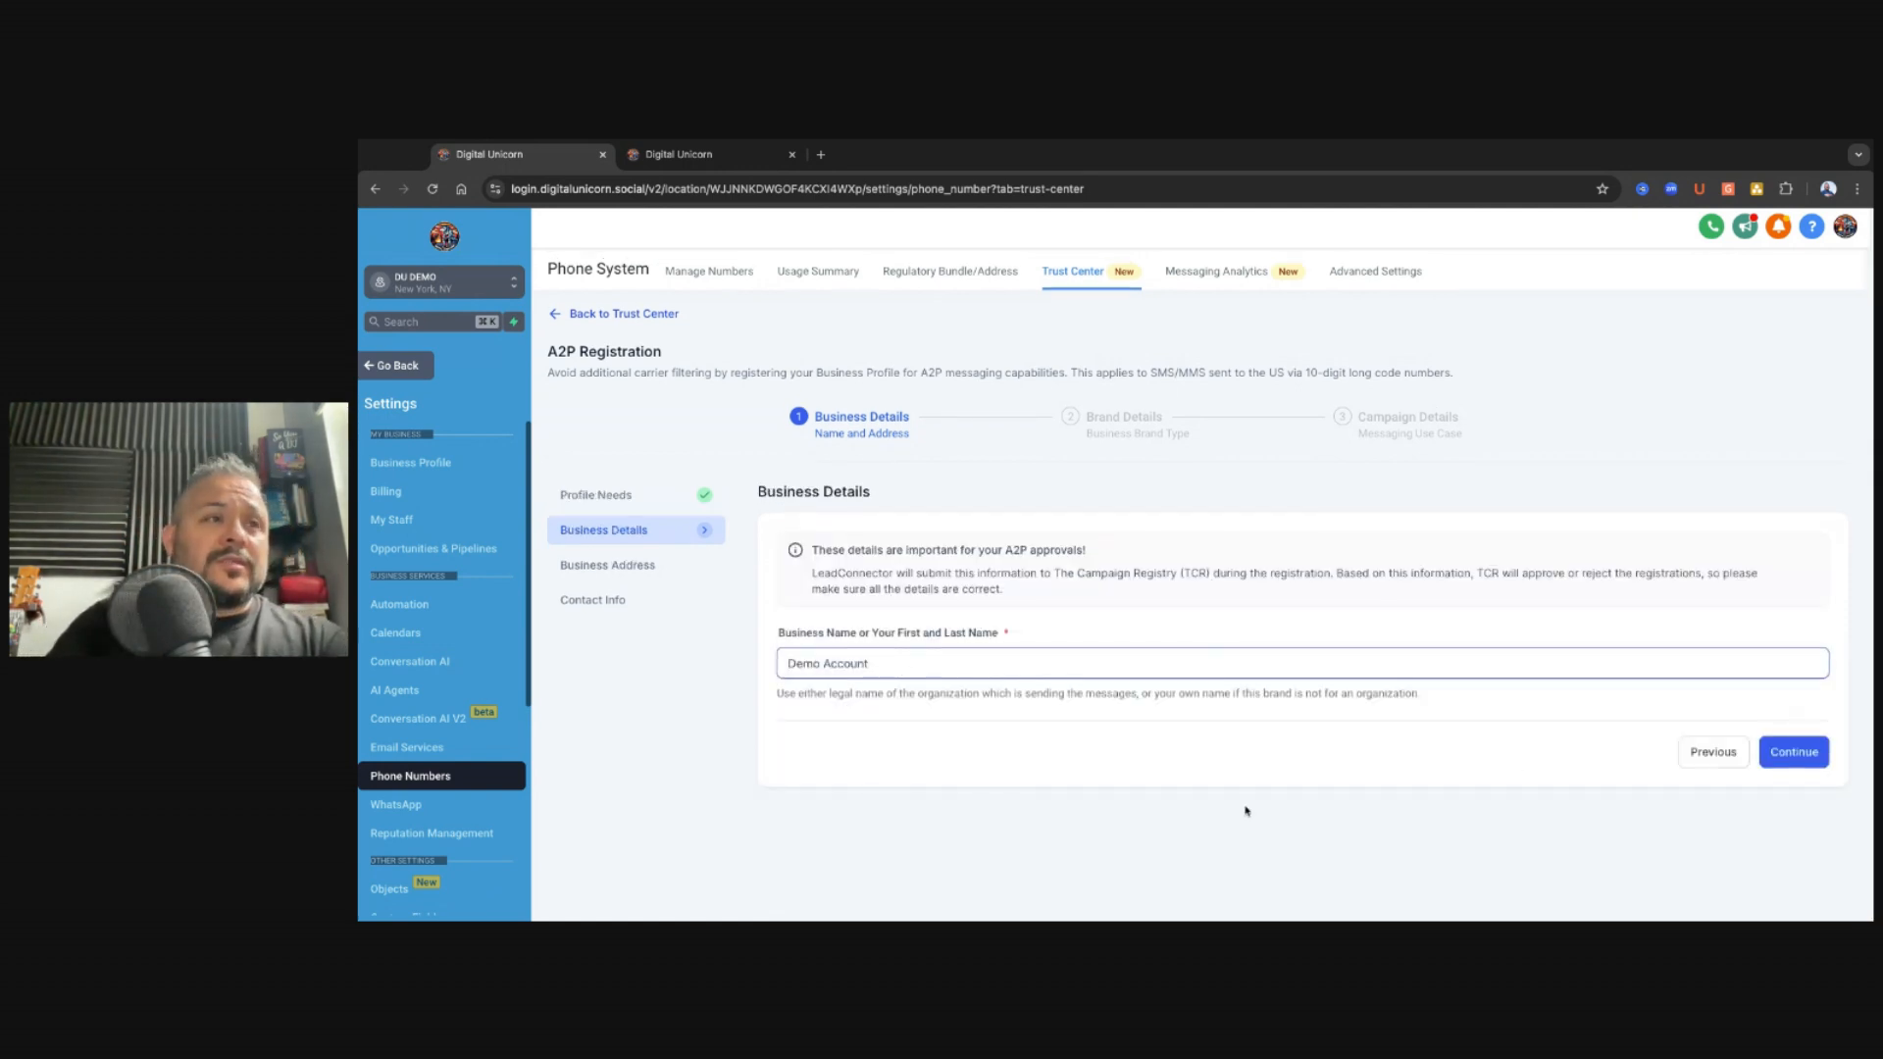
left_click(1794, 753)
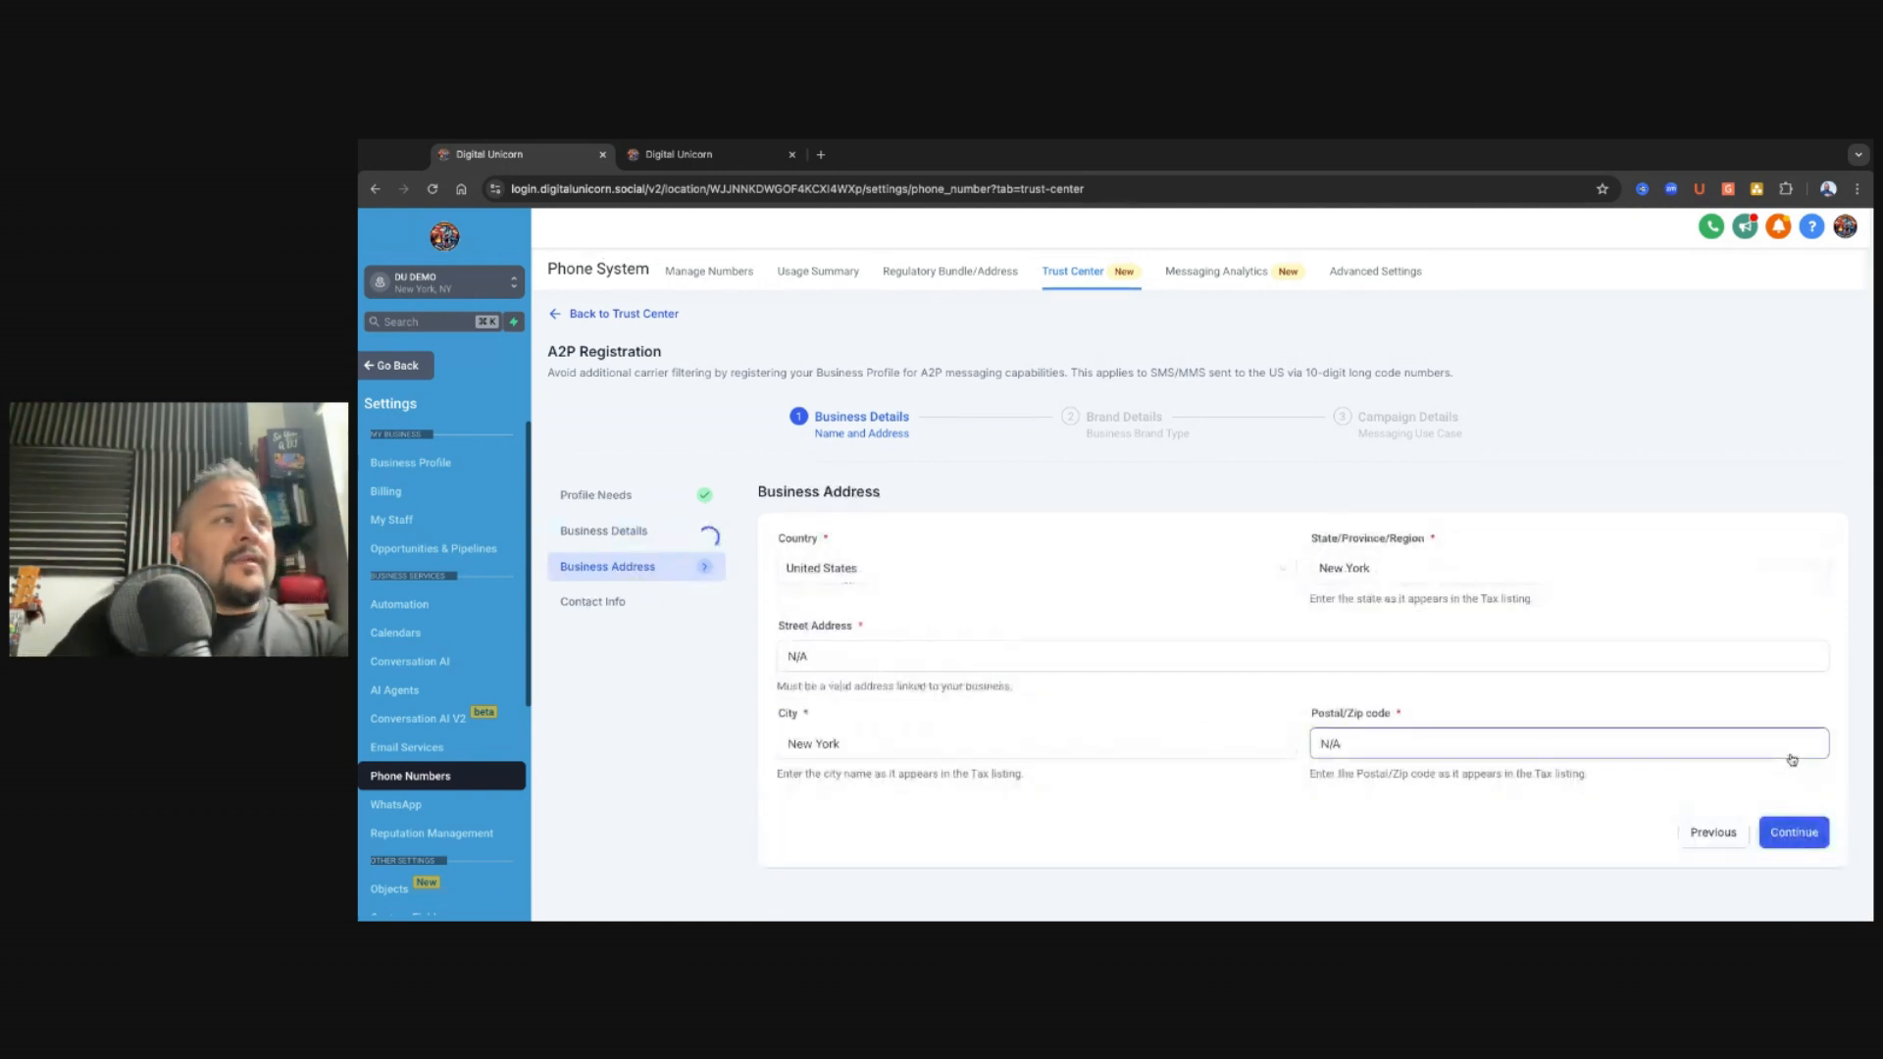
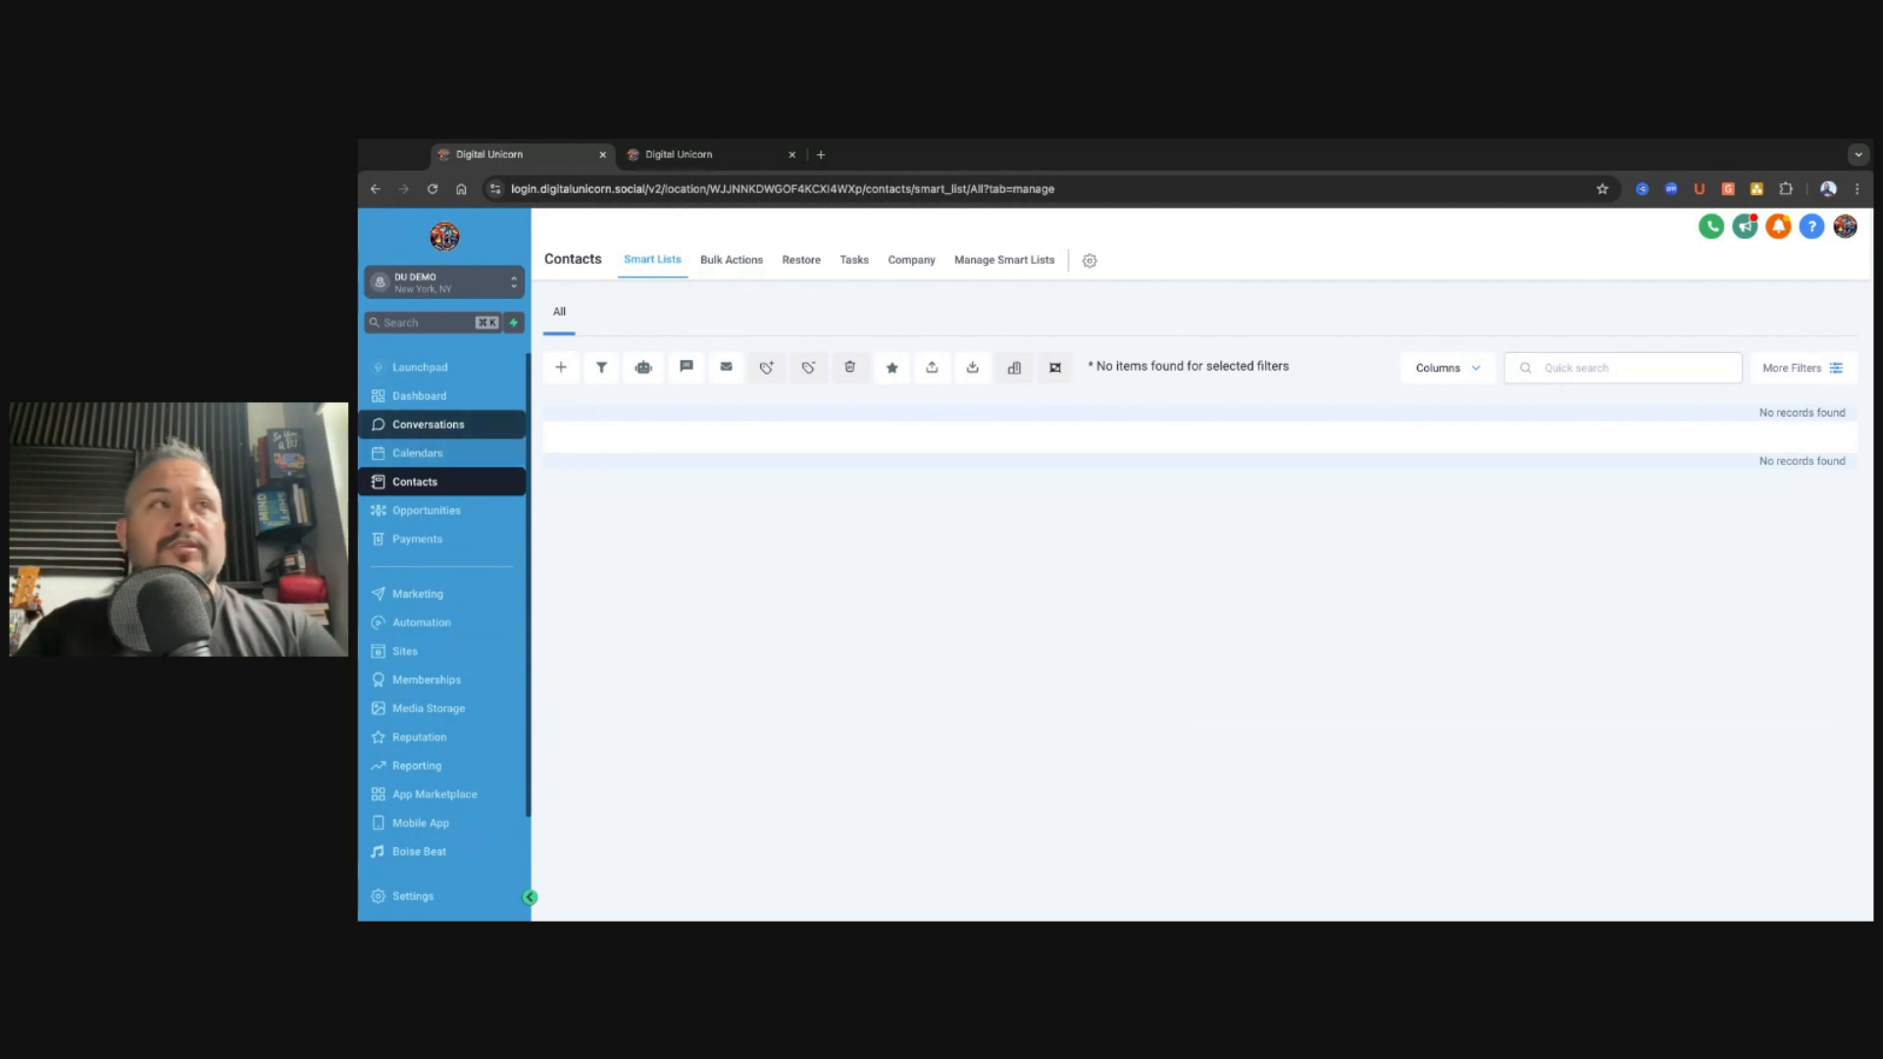
Step: View the Conversations inbox and open the list of automation workflows
left_click(438, 422)
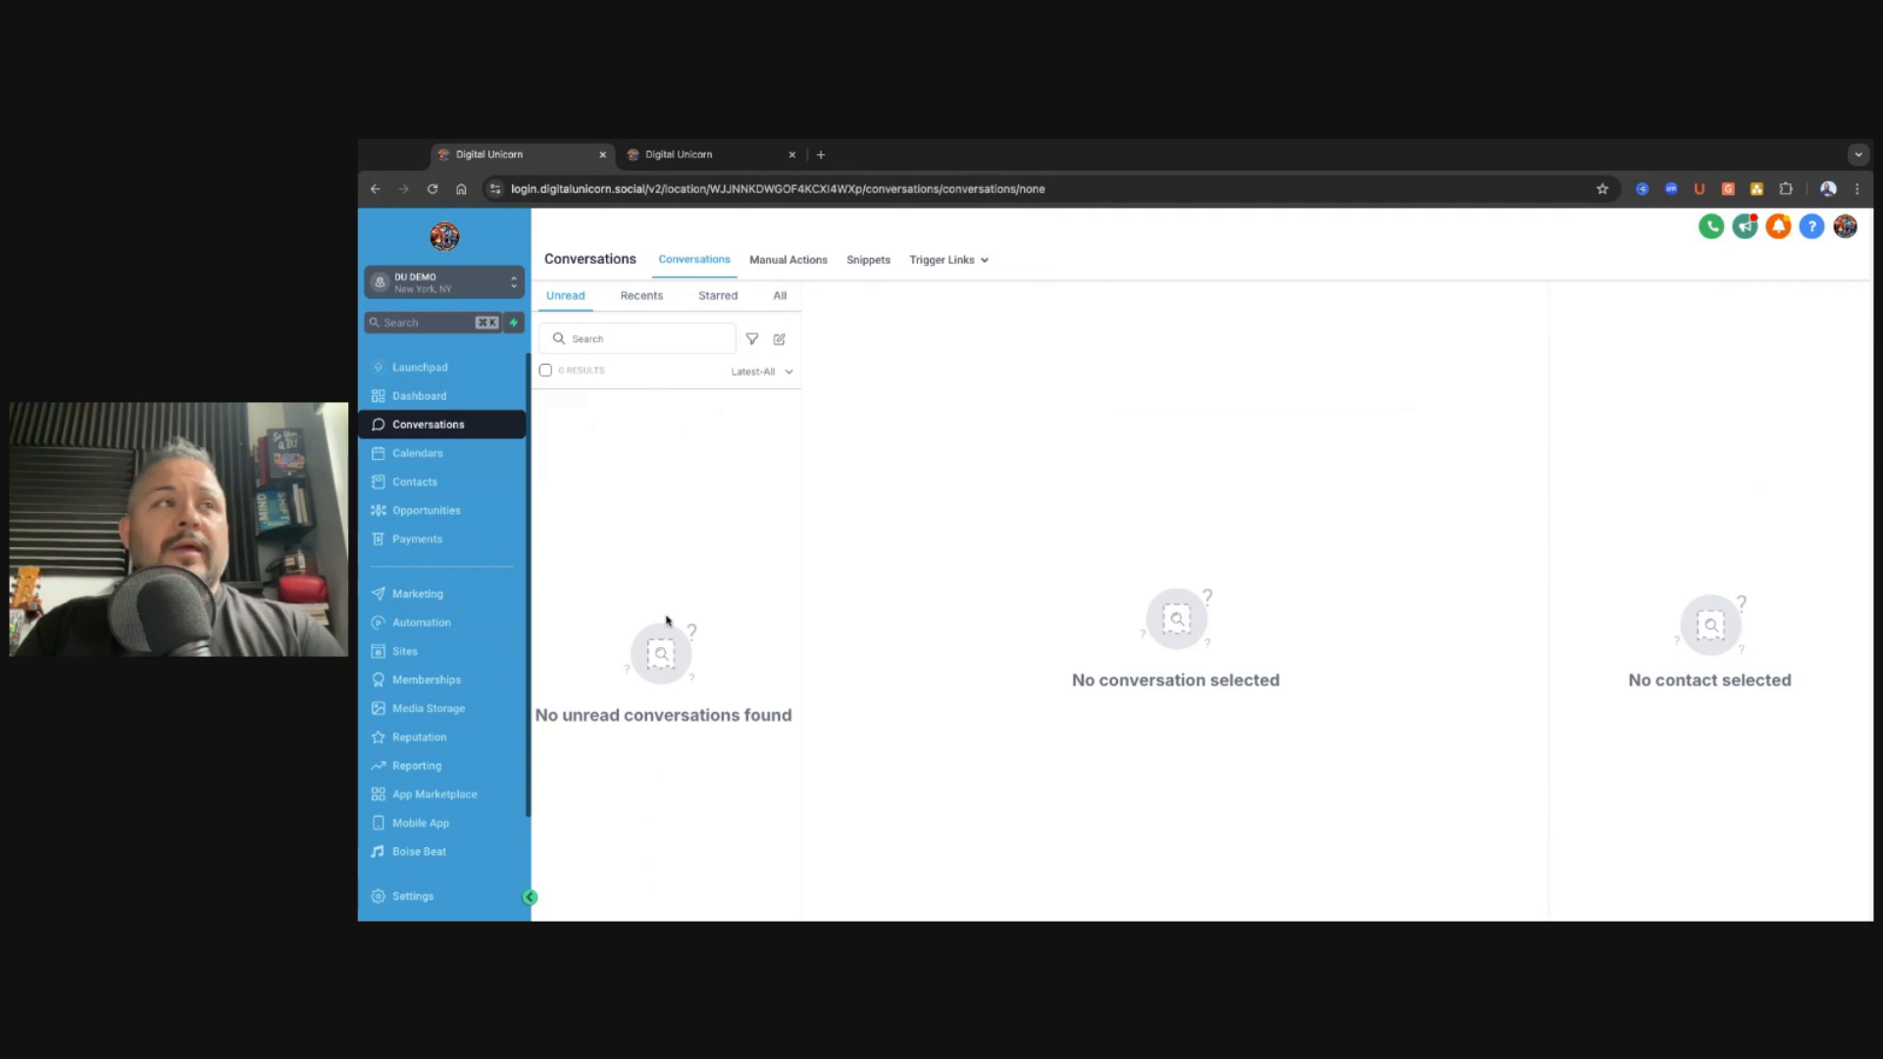
left_click(479, 624)
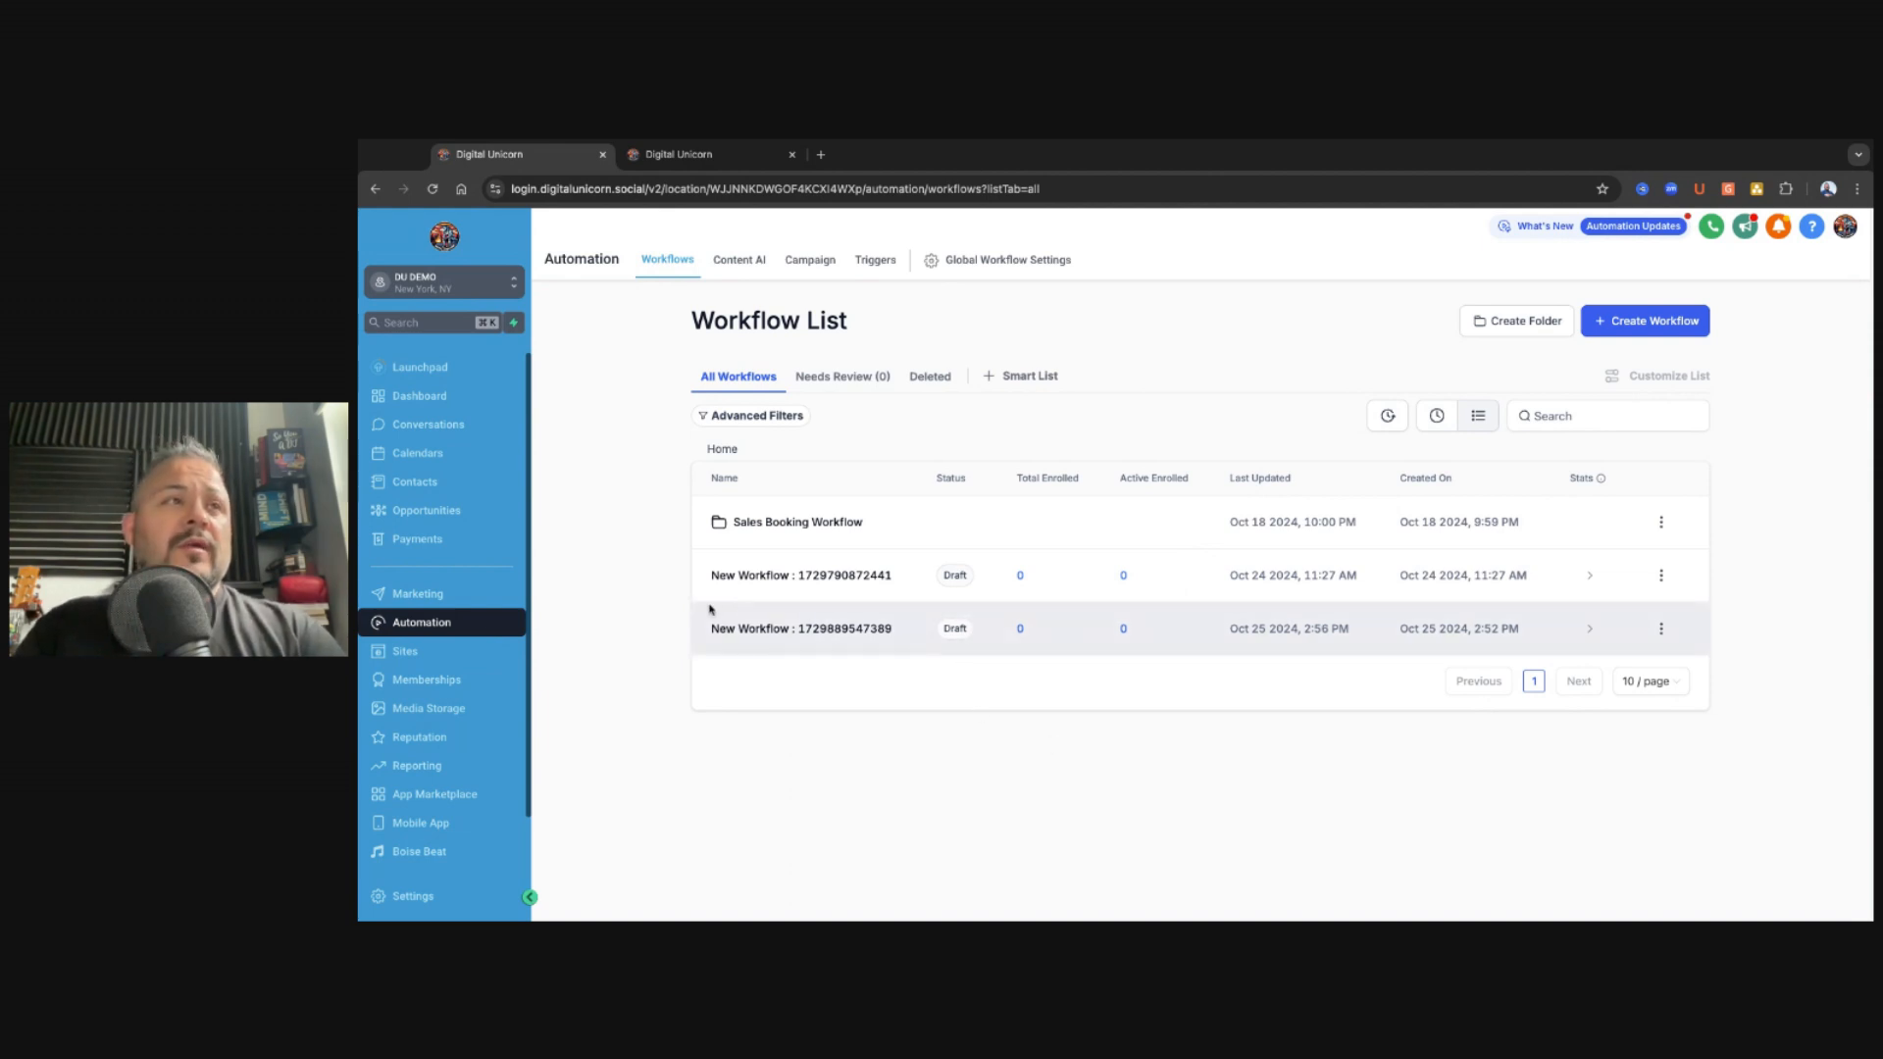
Step: Rename the draft workflow created on Oct 25 2024 as Form, save it and return to the workflow list
left_click(824, 629)
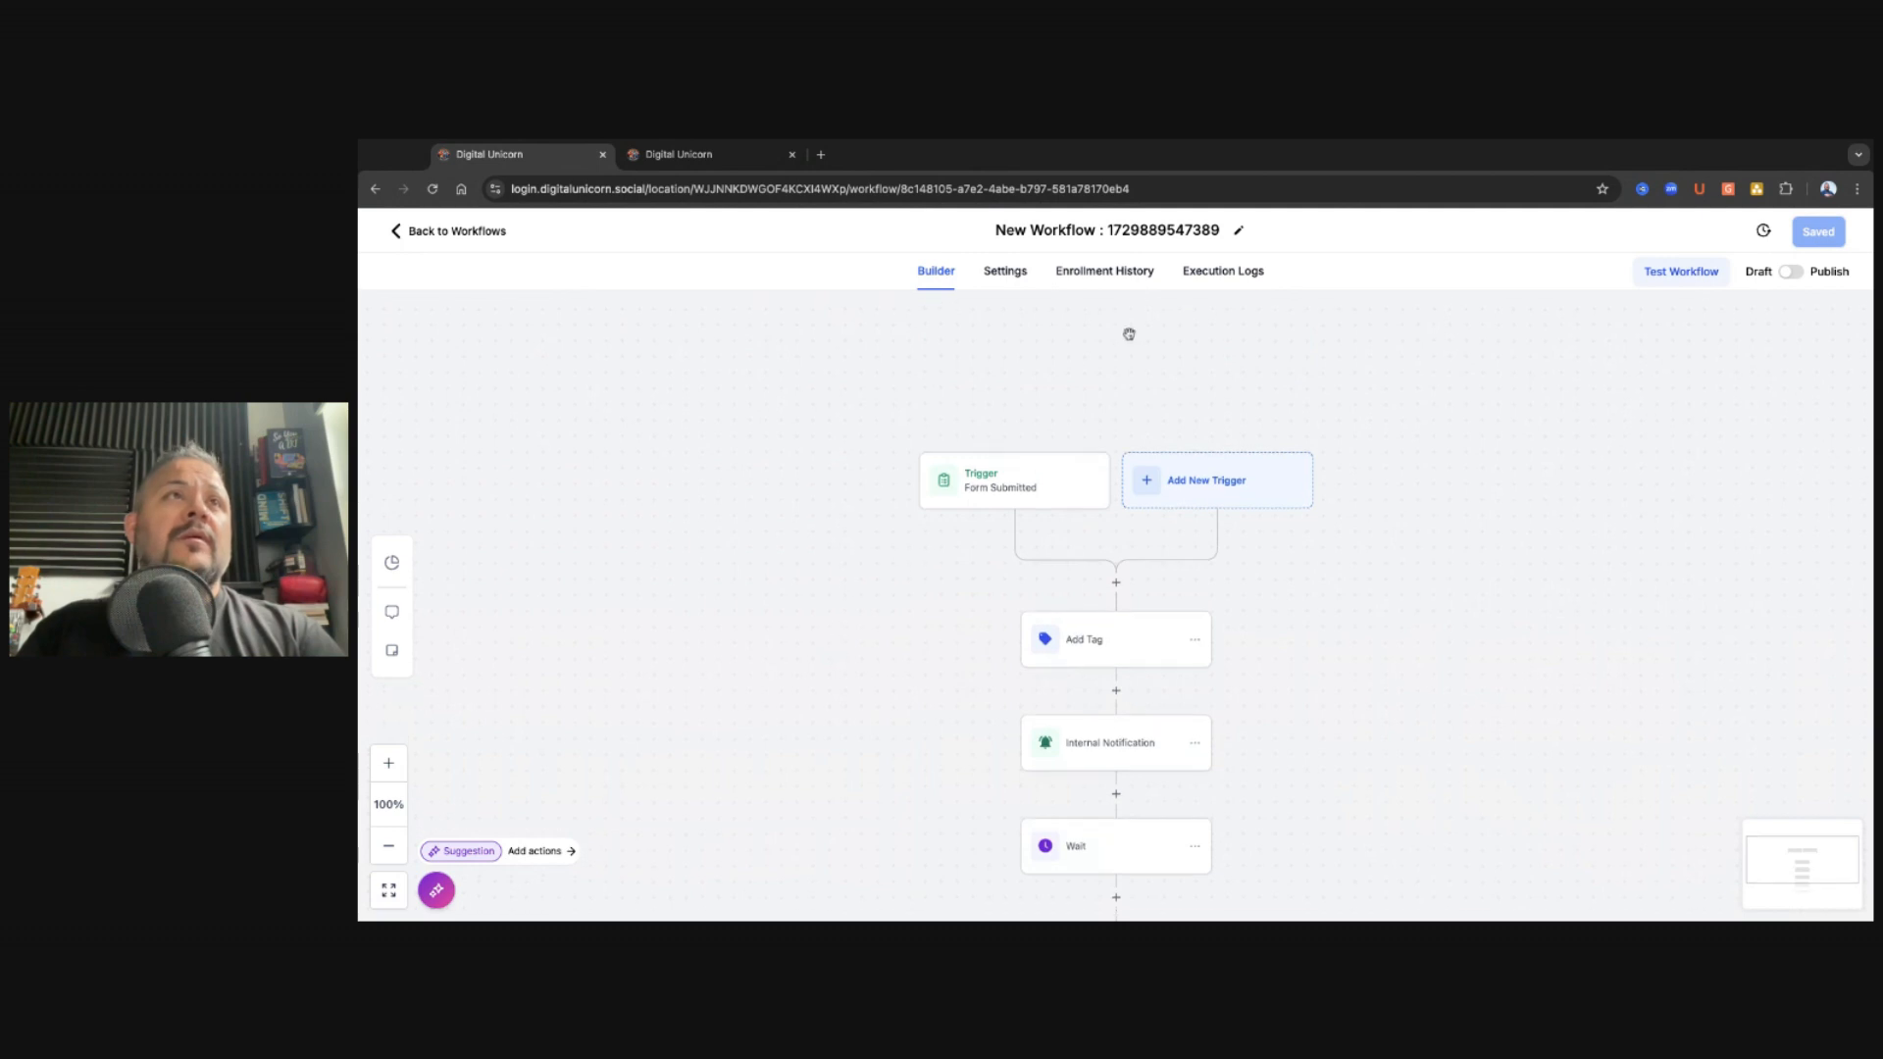
triple_click(1179, 227)
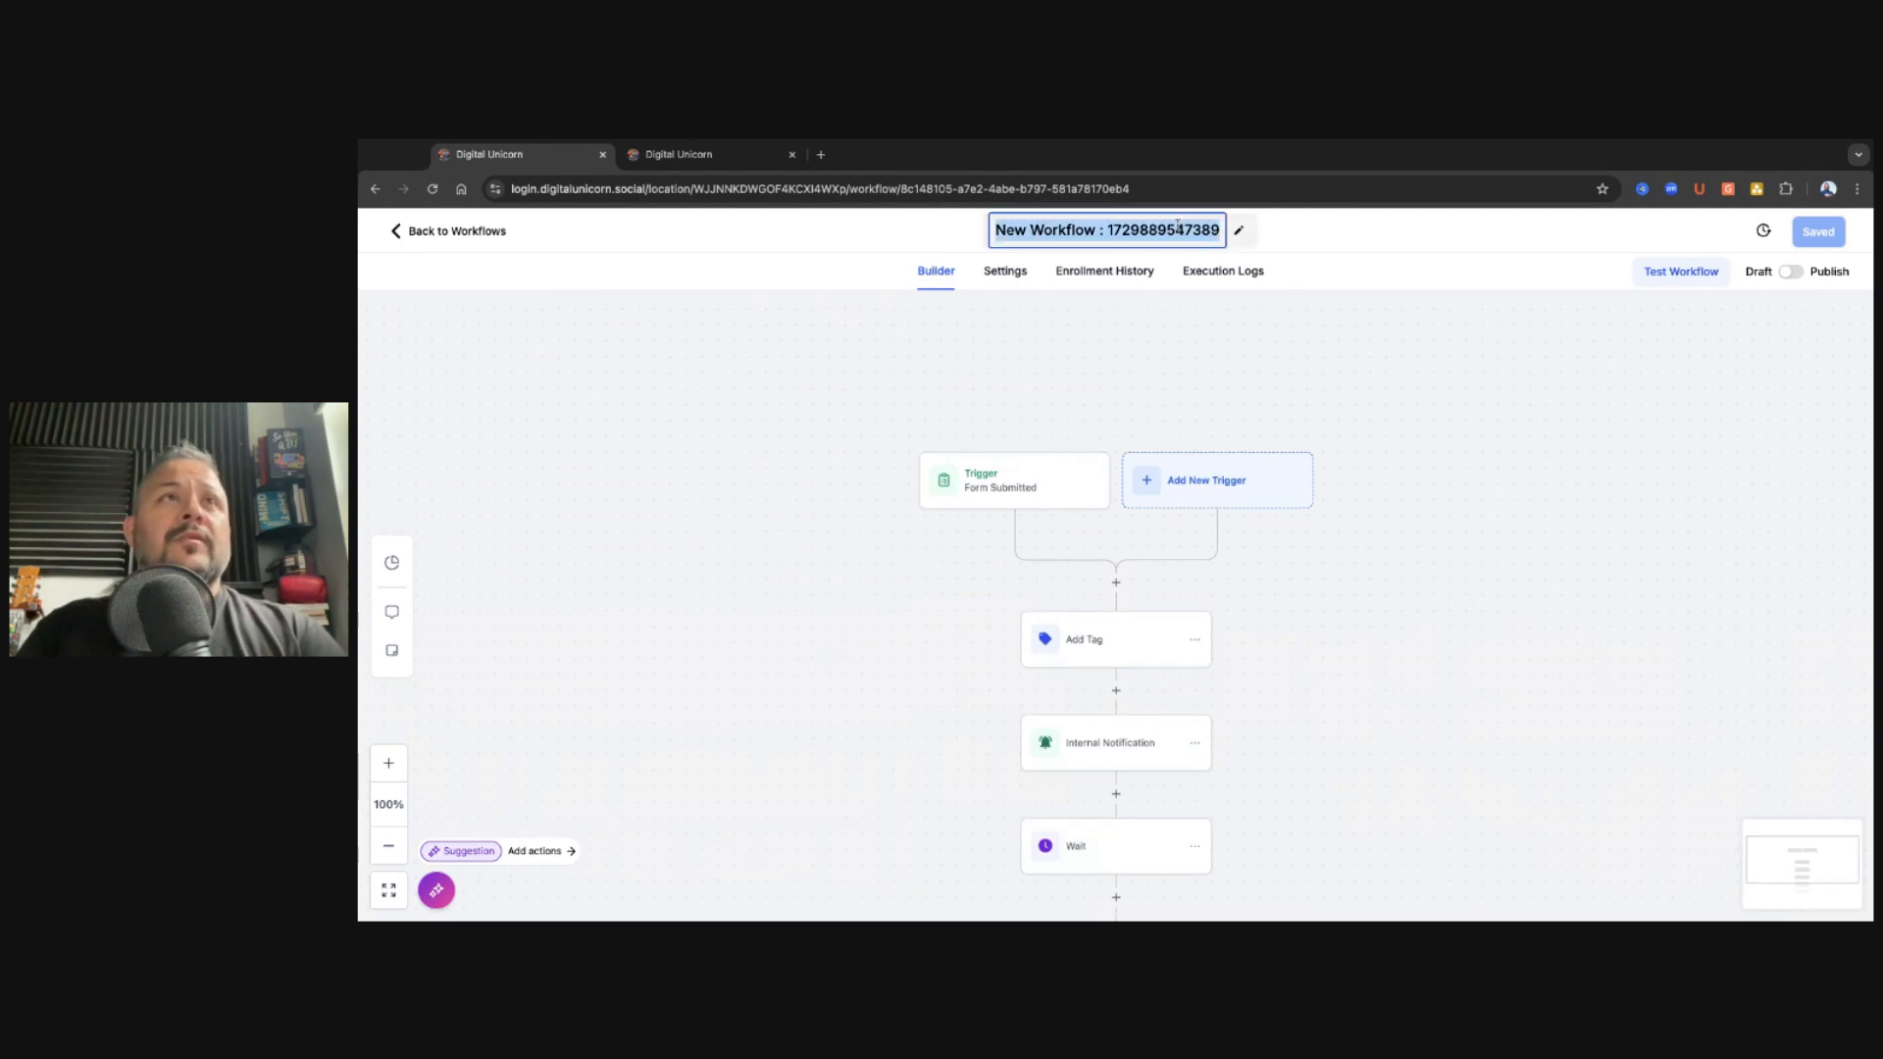
type("Form")
key("Return")
key("BackSpace")
left_click(1362, 342)
left_click(1820, 235)
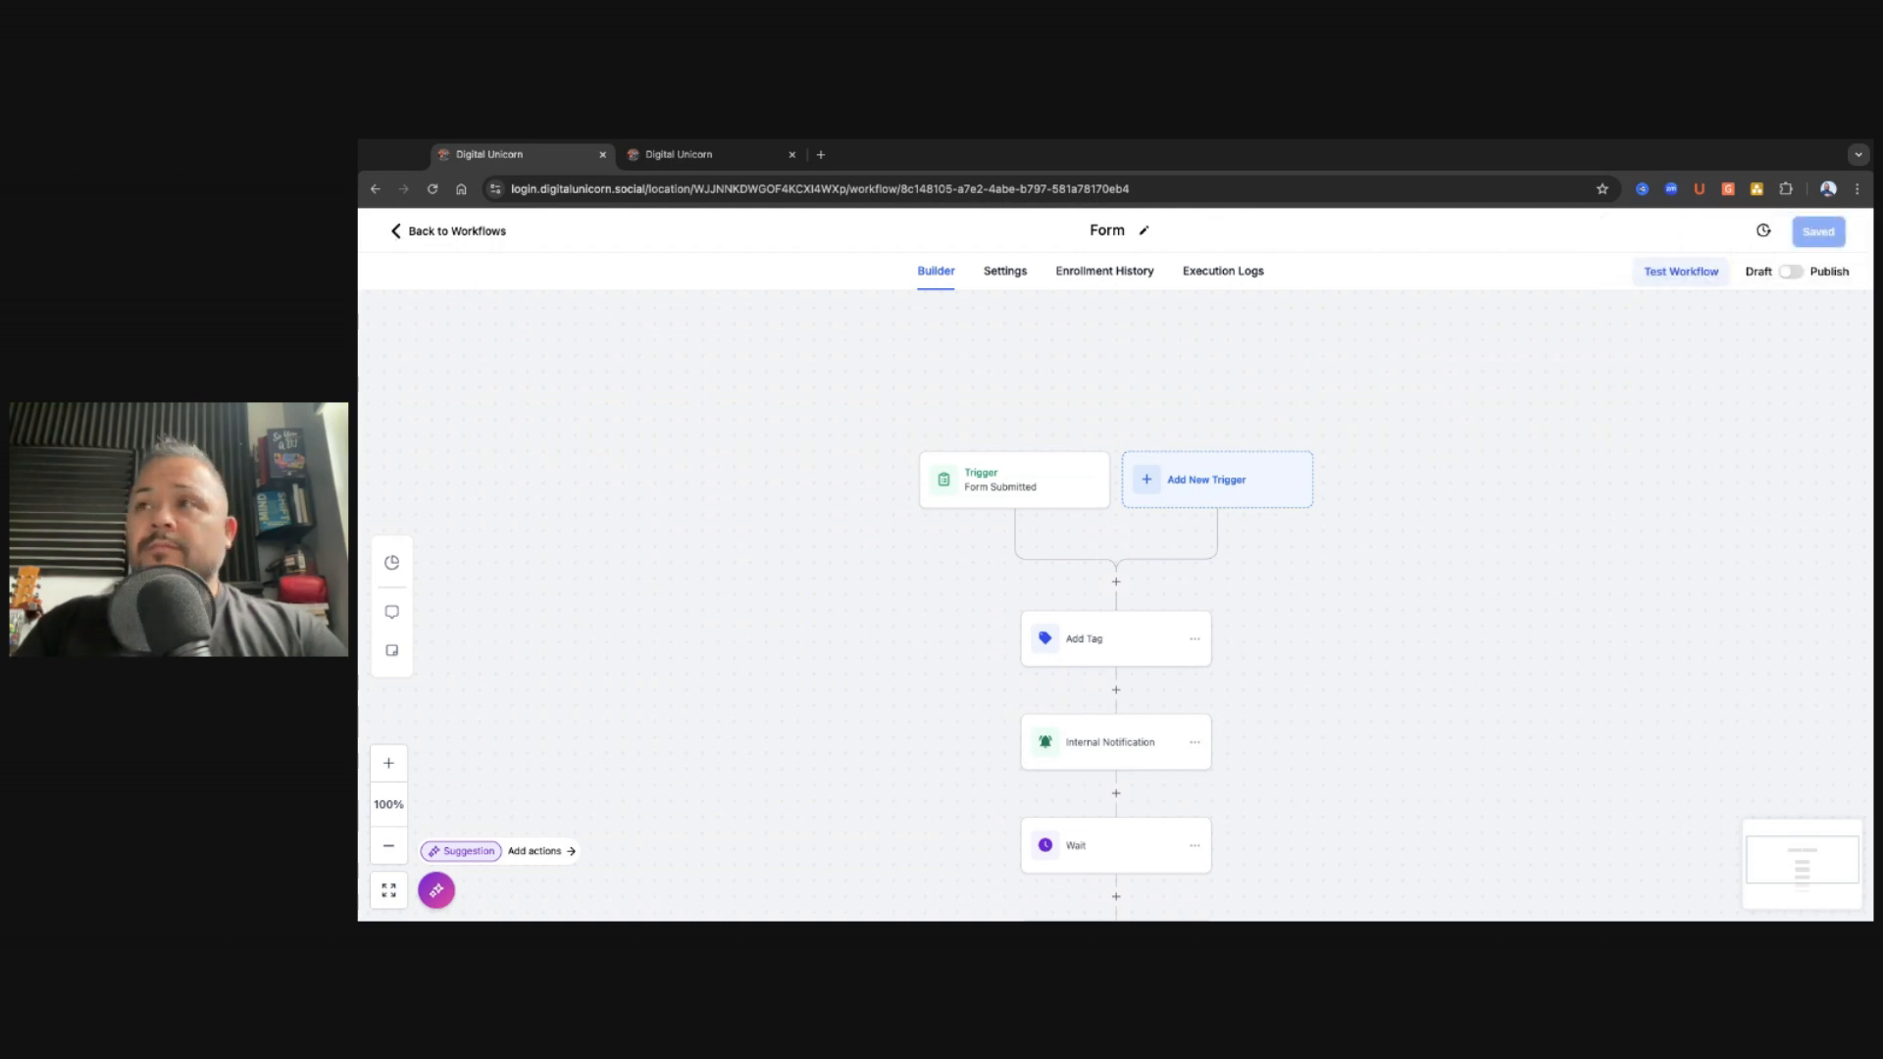
left_click(431, 230)
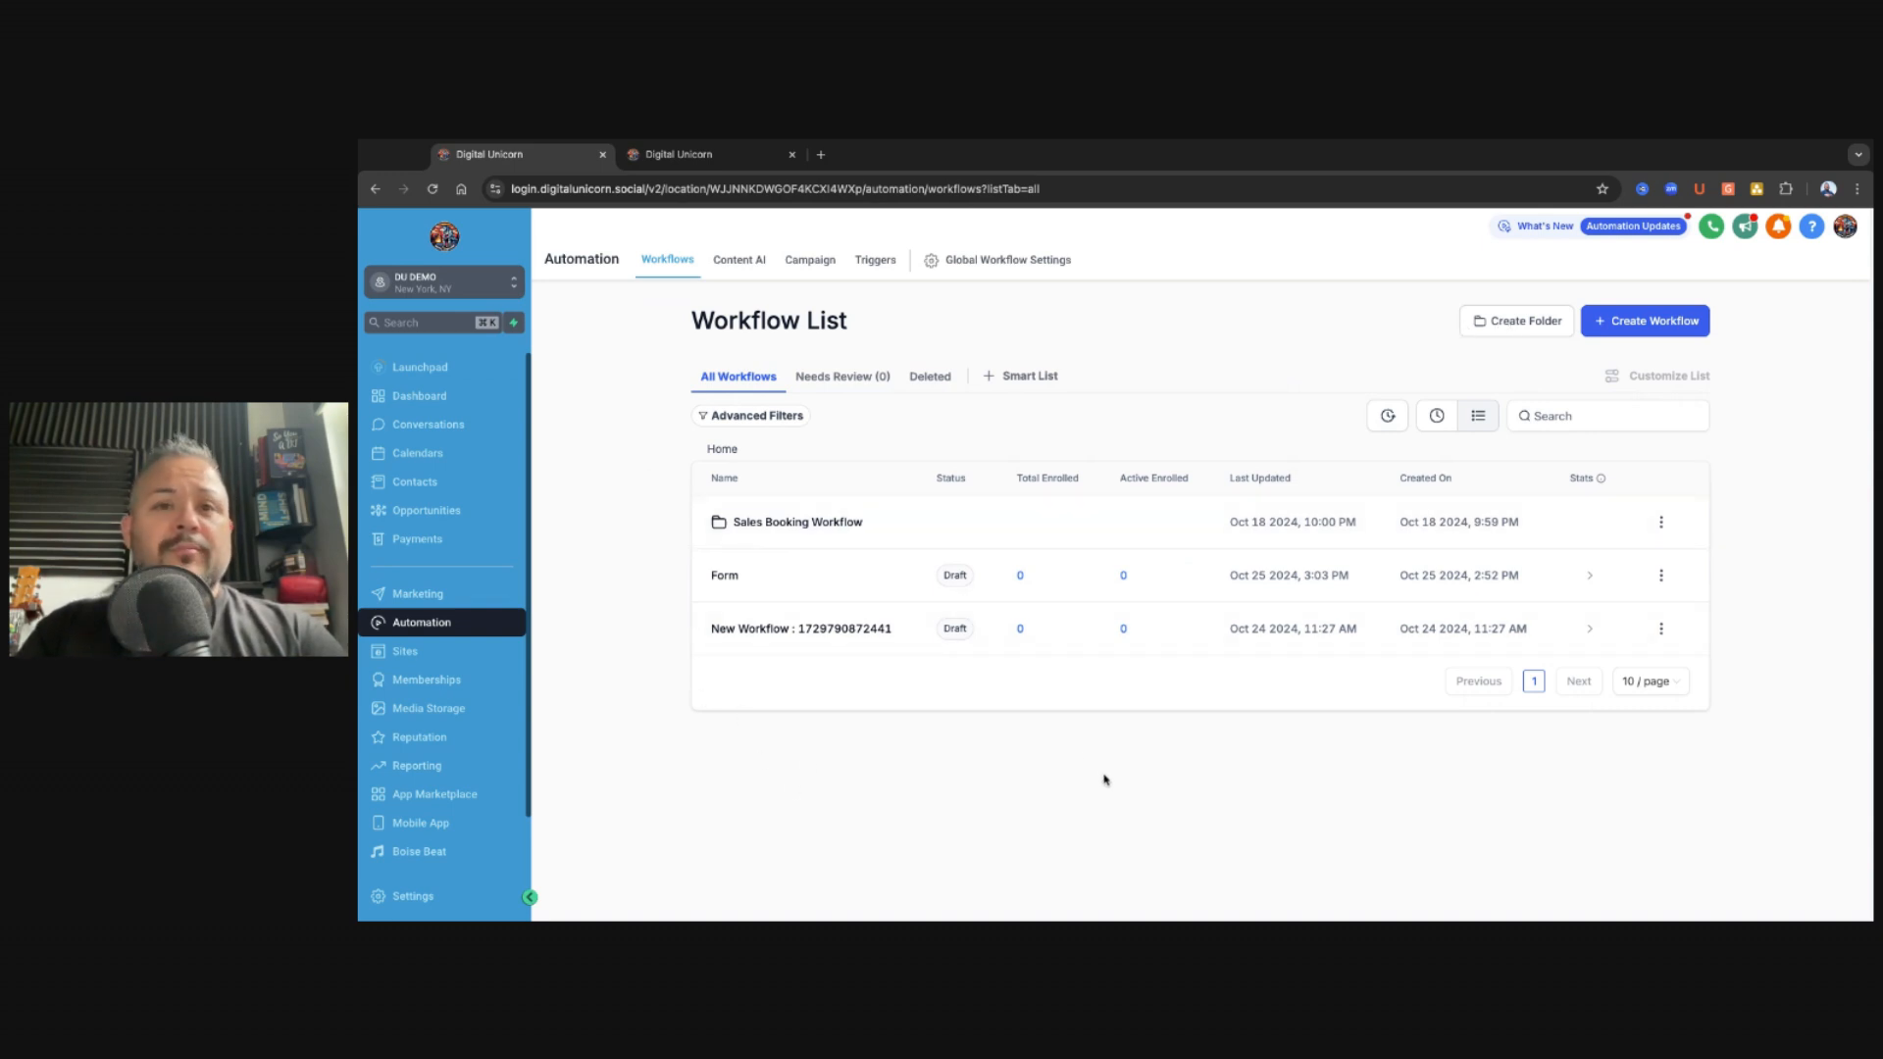
Step: Browse the recipes for creating a new workflow and examine the WhatsApp Delivery Status template's description
triple_click(680, 322)
left_click(1657, 316)
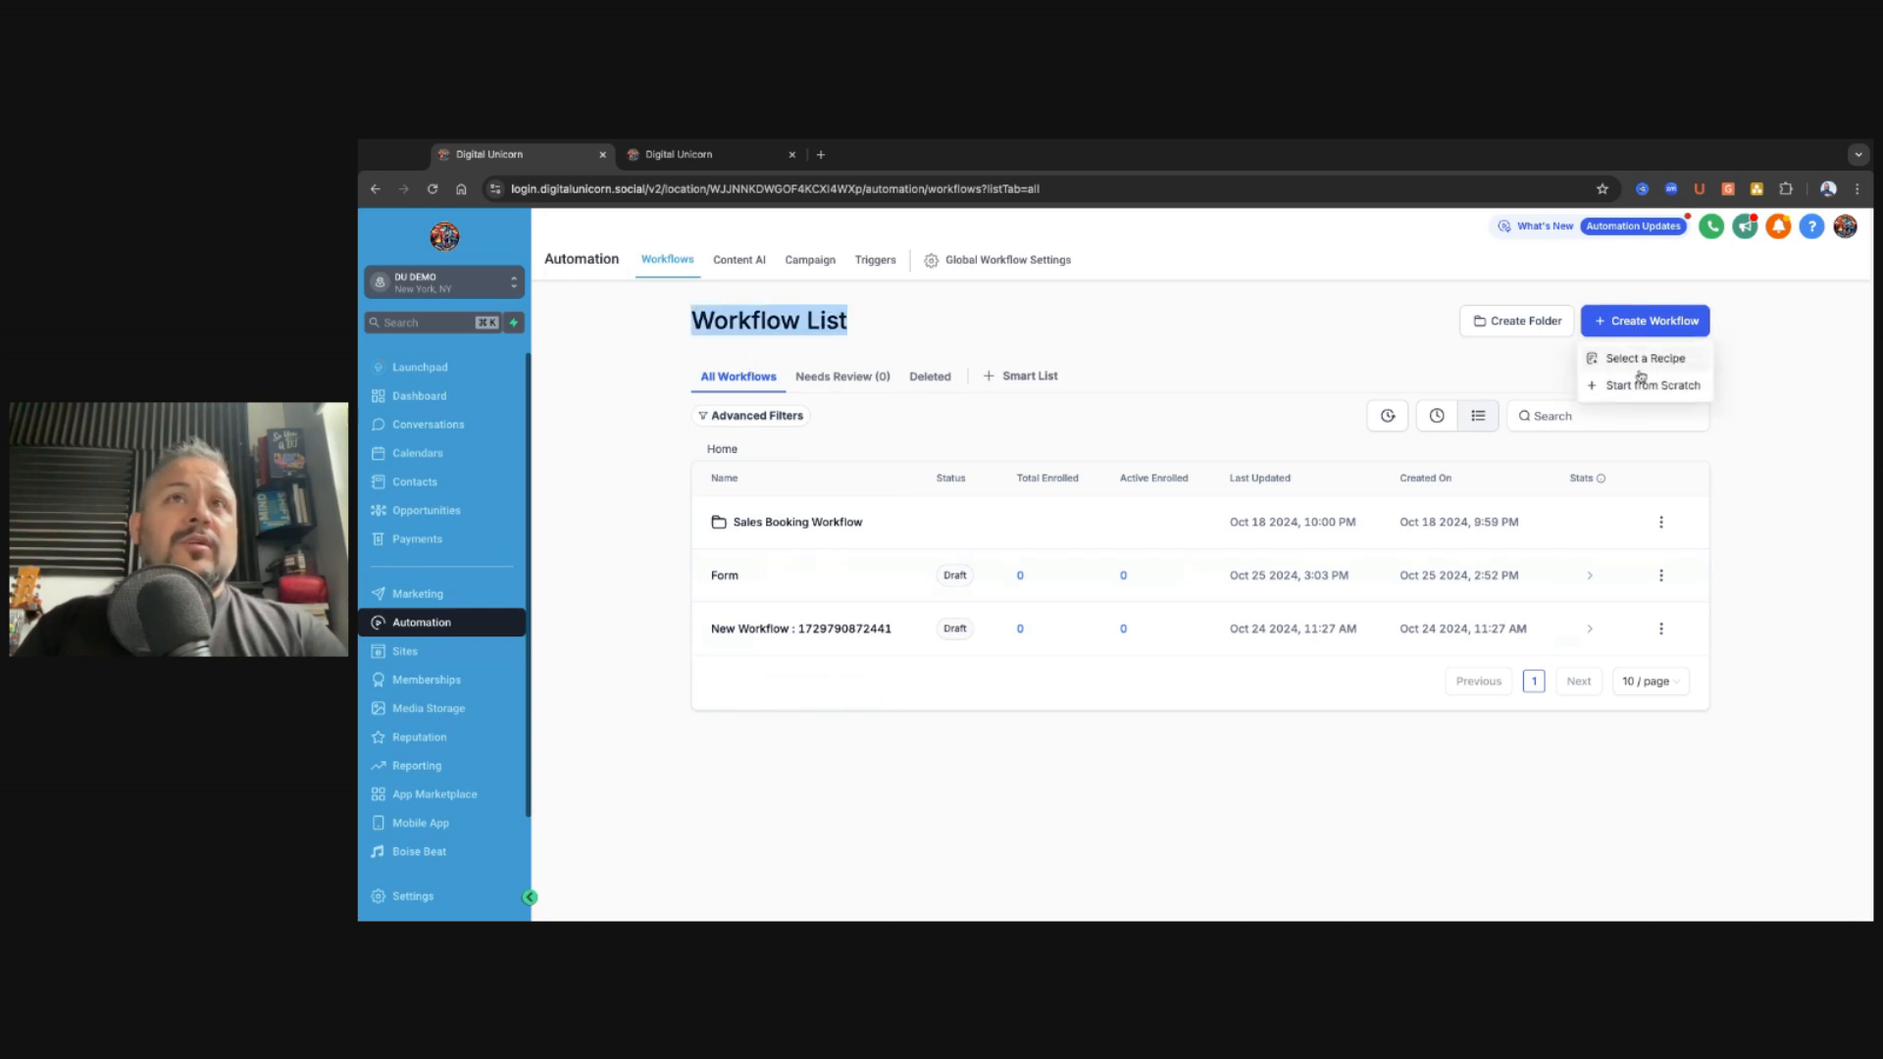
left_click(1637, 360)
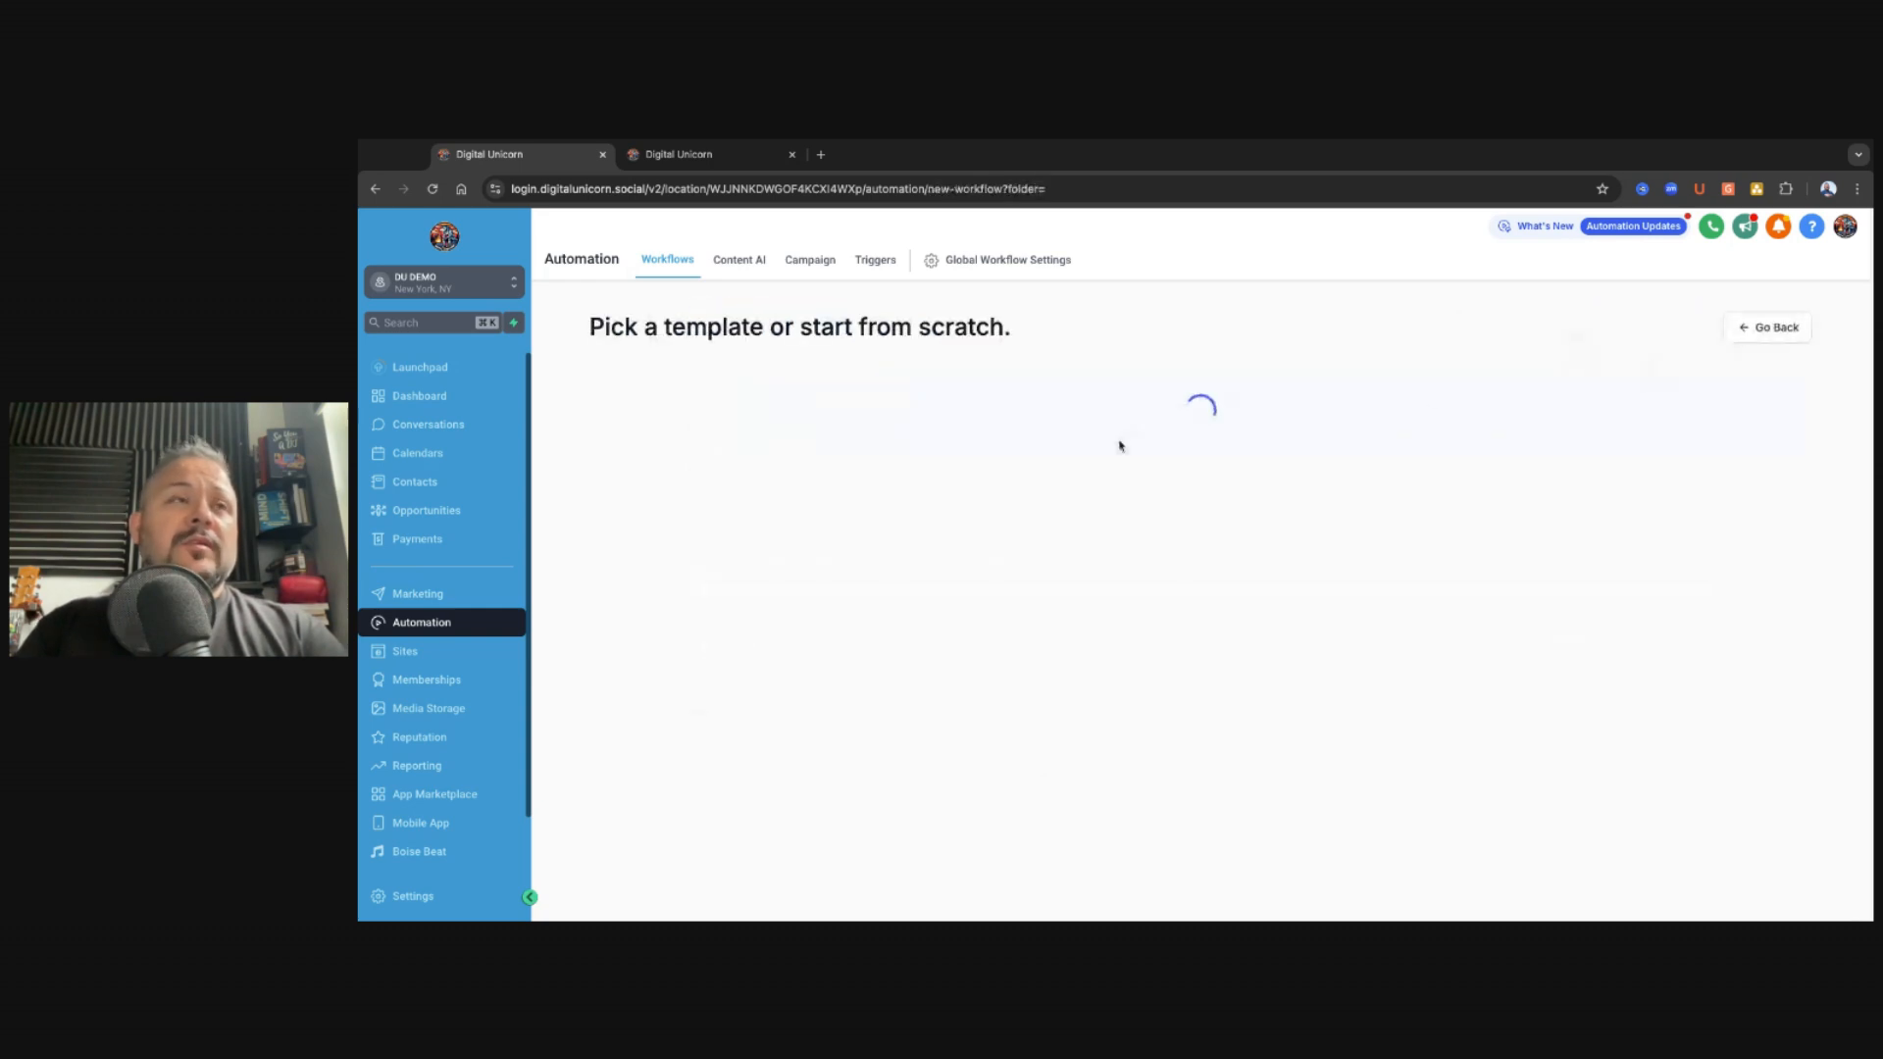
scroll(735, 510, "down", 15)
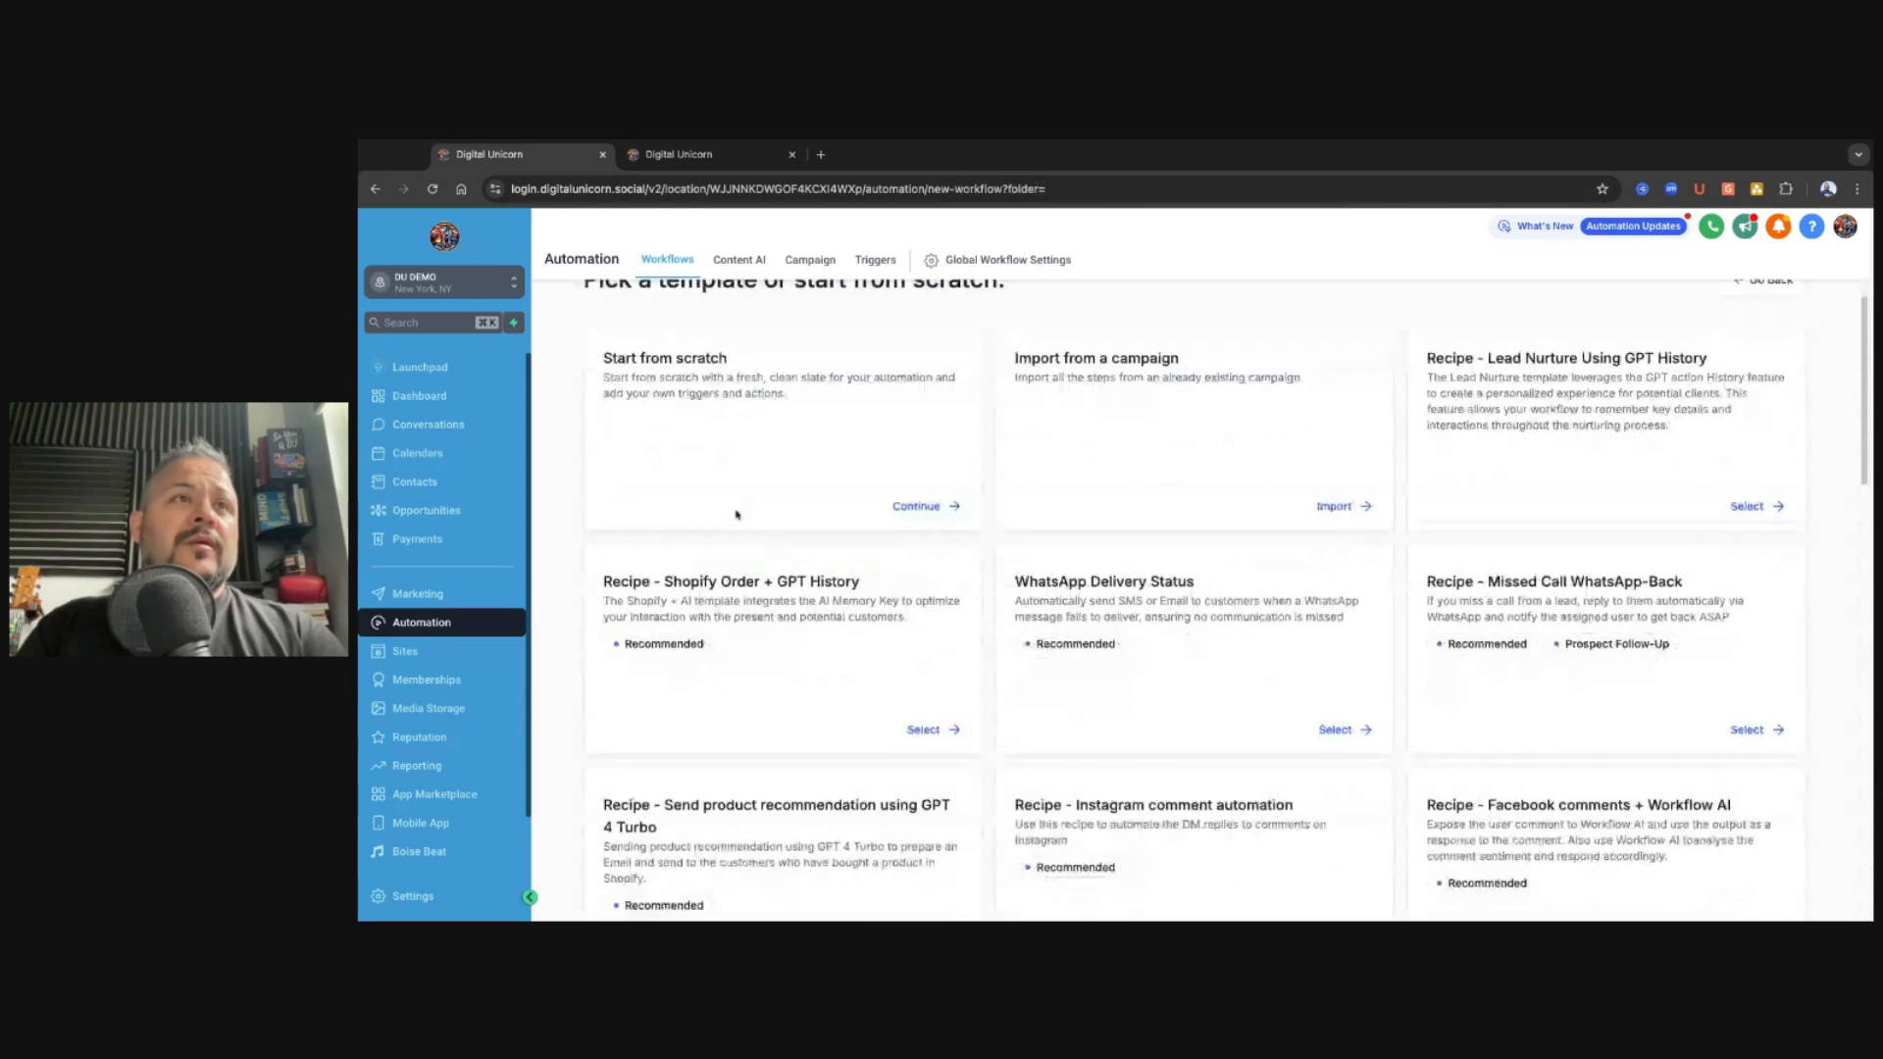
scroll(721, 542, "up", 15)
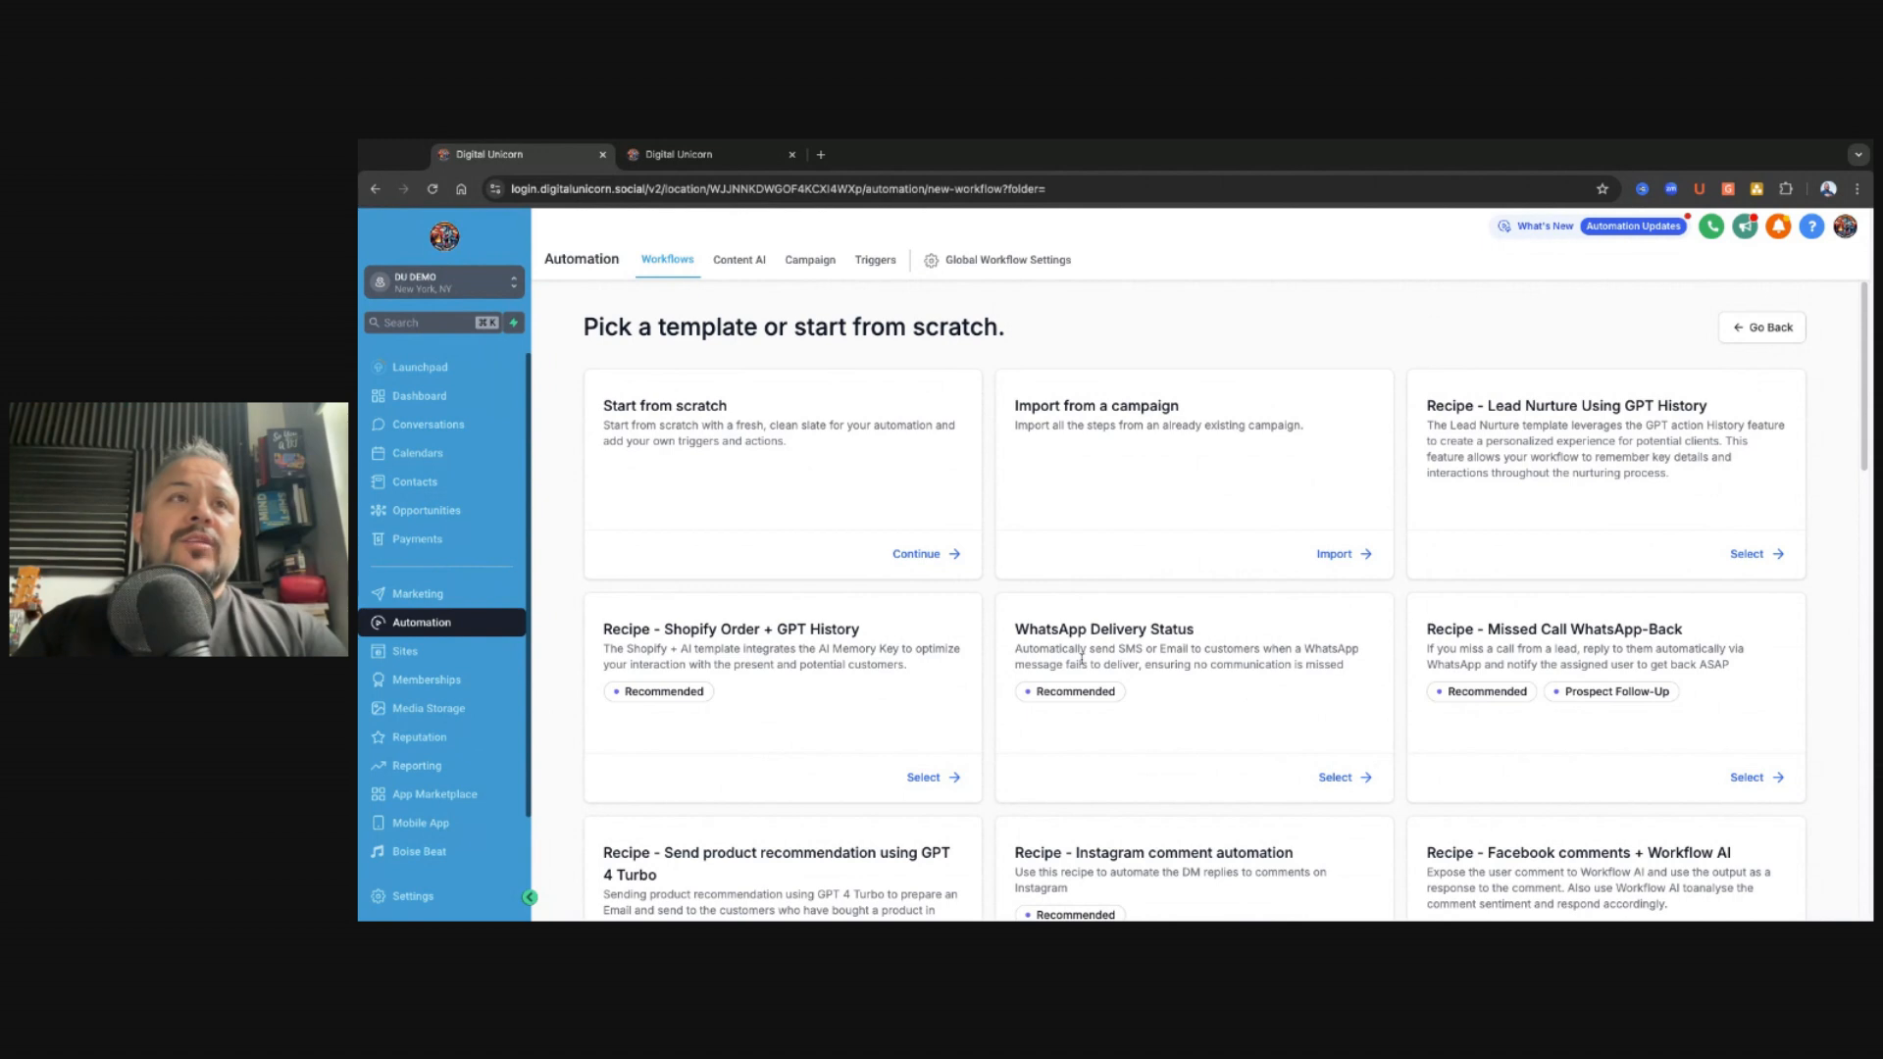
triple_click(1016, 636)
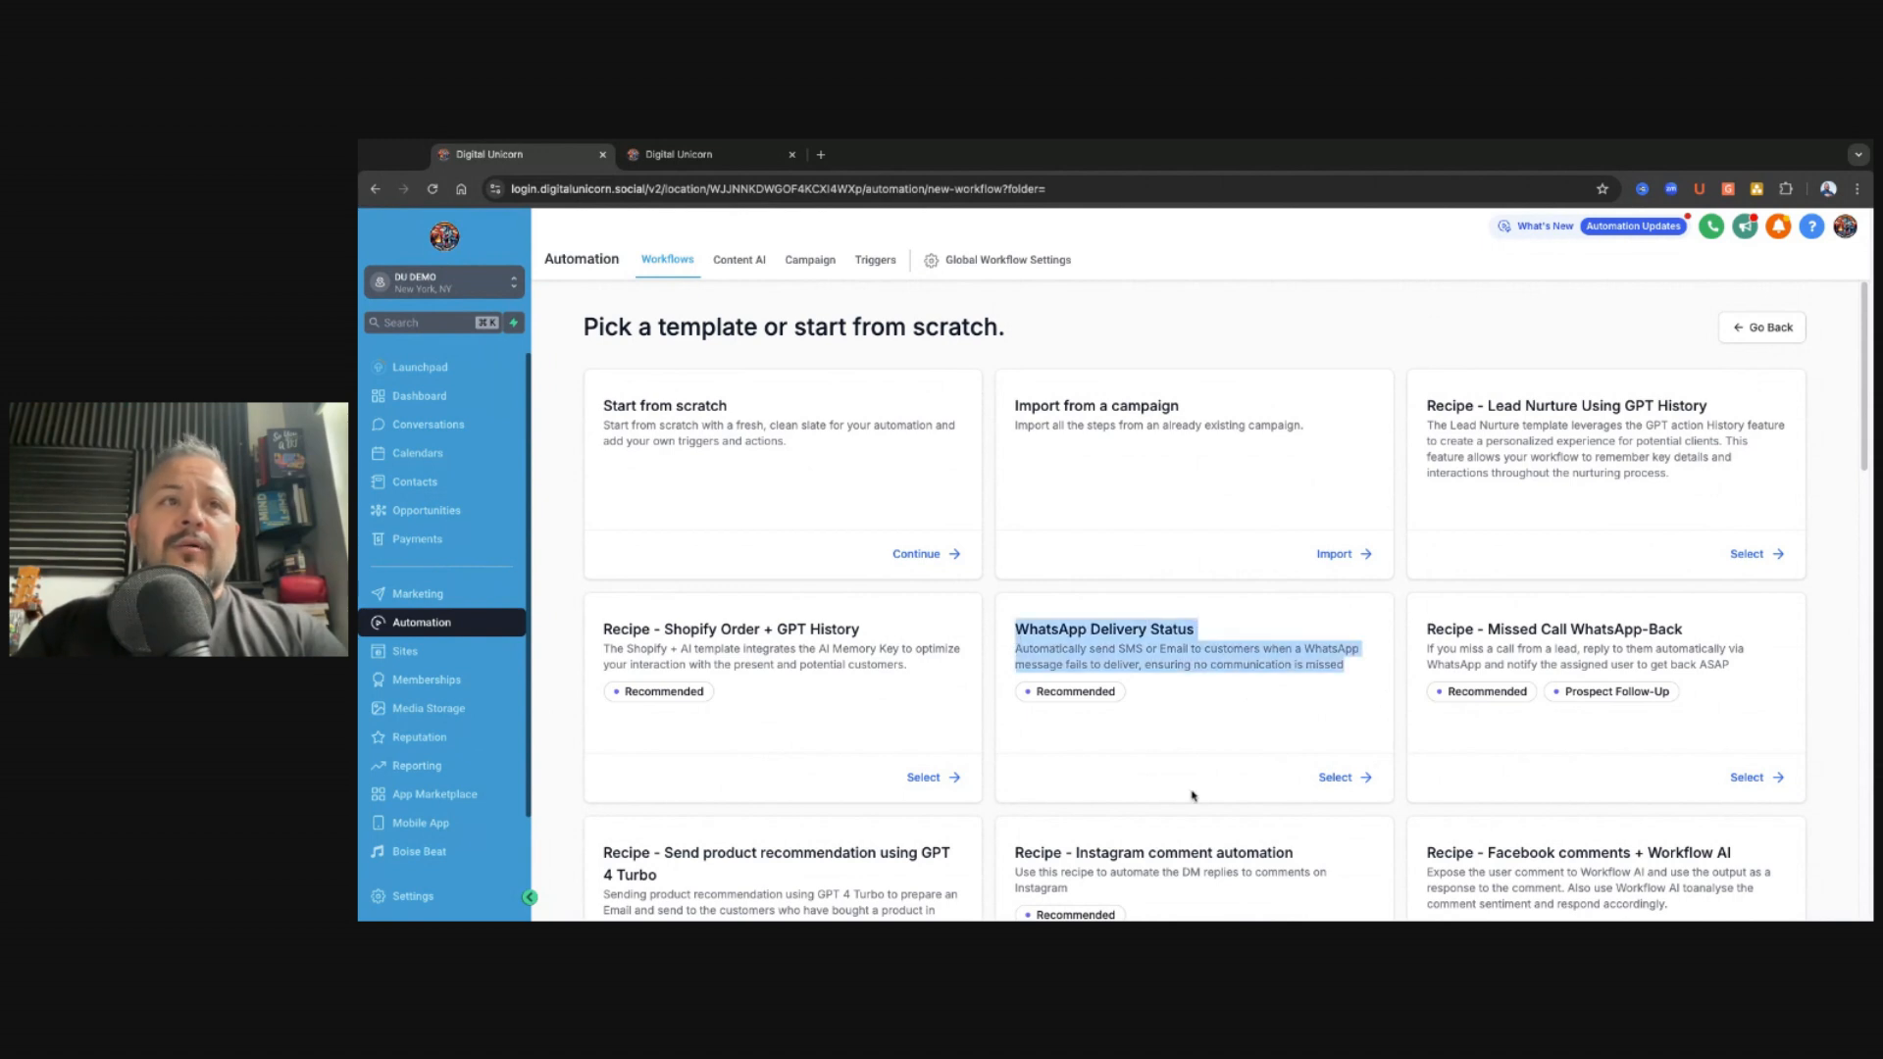
left_click(1165, 668)
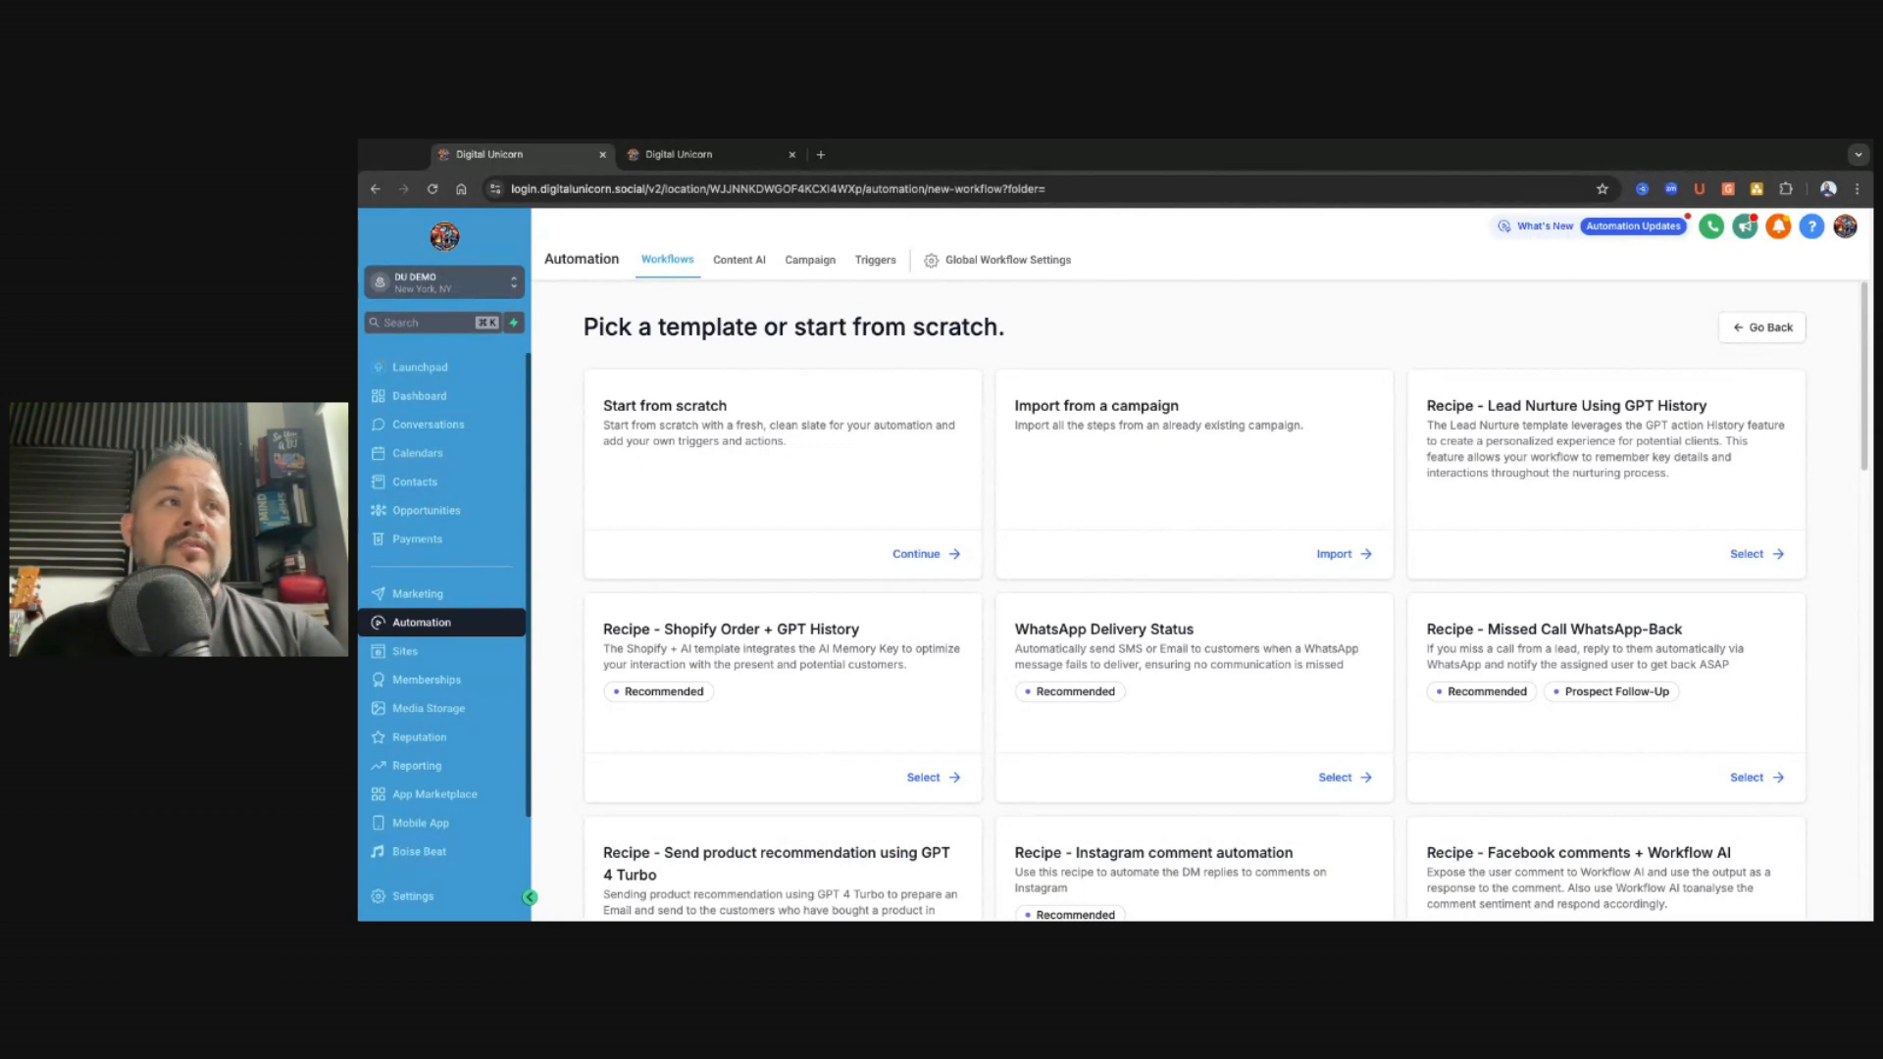
Step: Look through the remaining workflow recipes, down to the webinar and appointment confirmation templates
scroll(1236, 726, "down", 4)
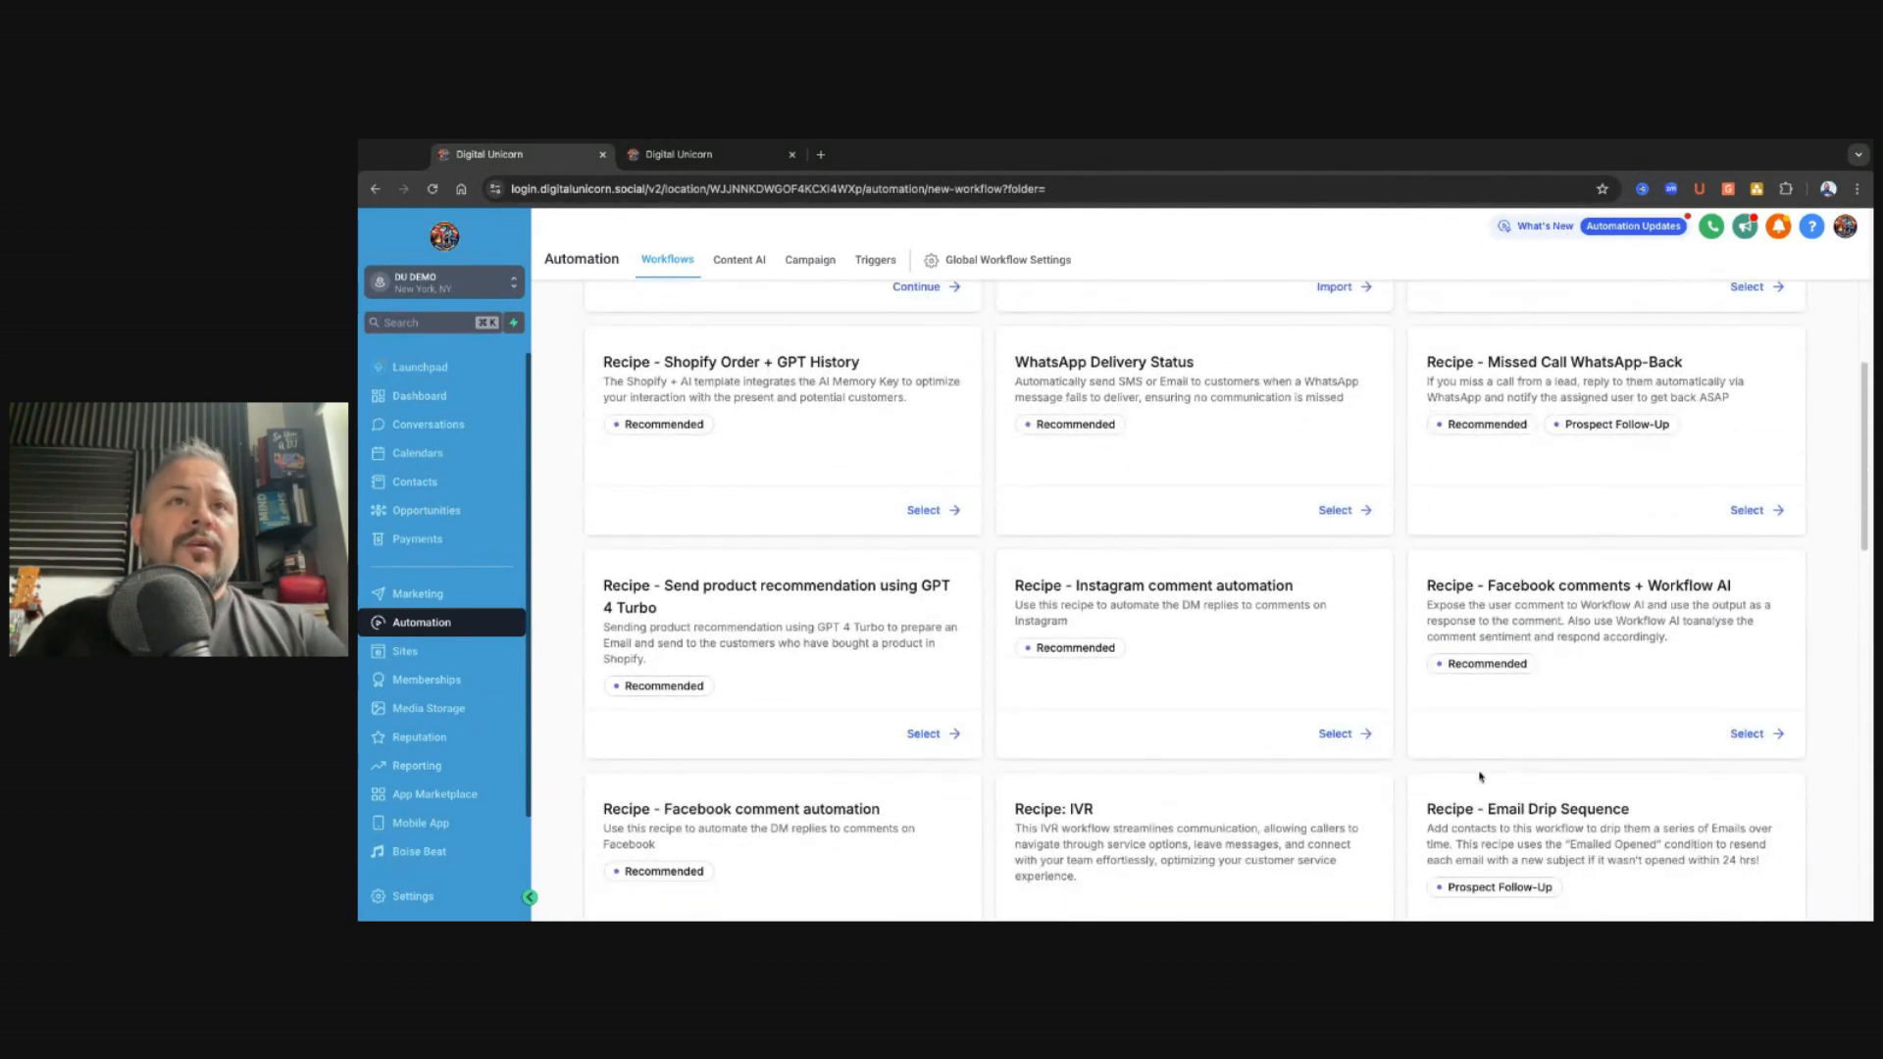
scroll(1480, 651, "down", 3)
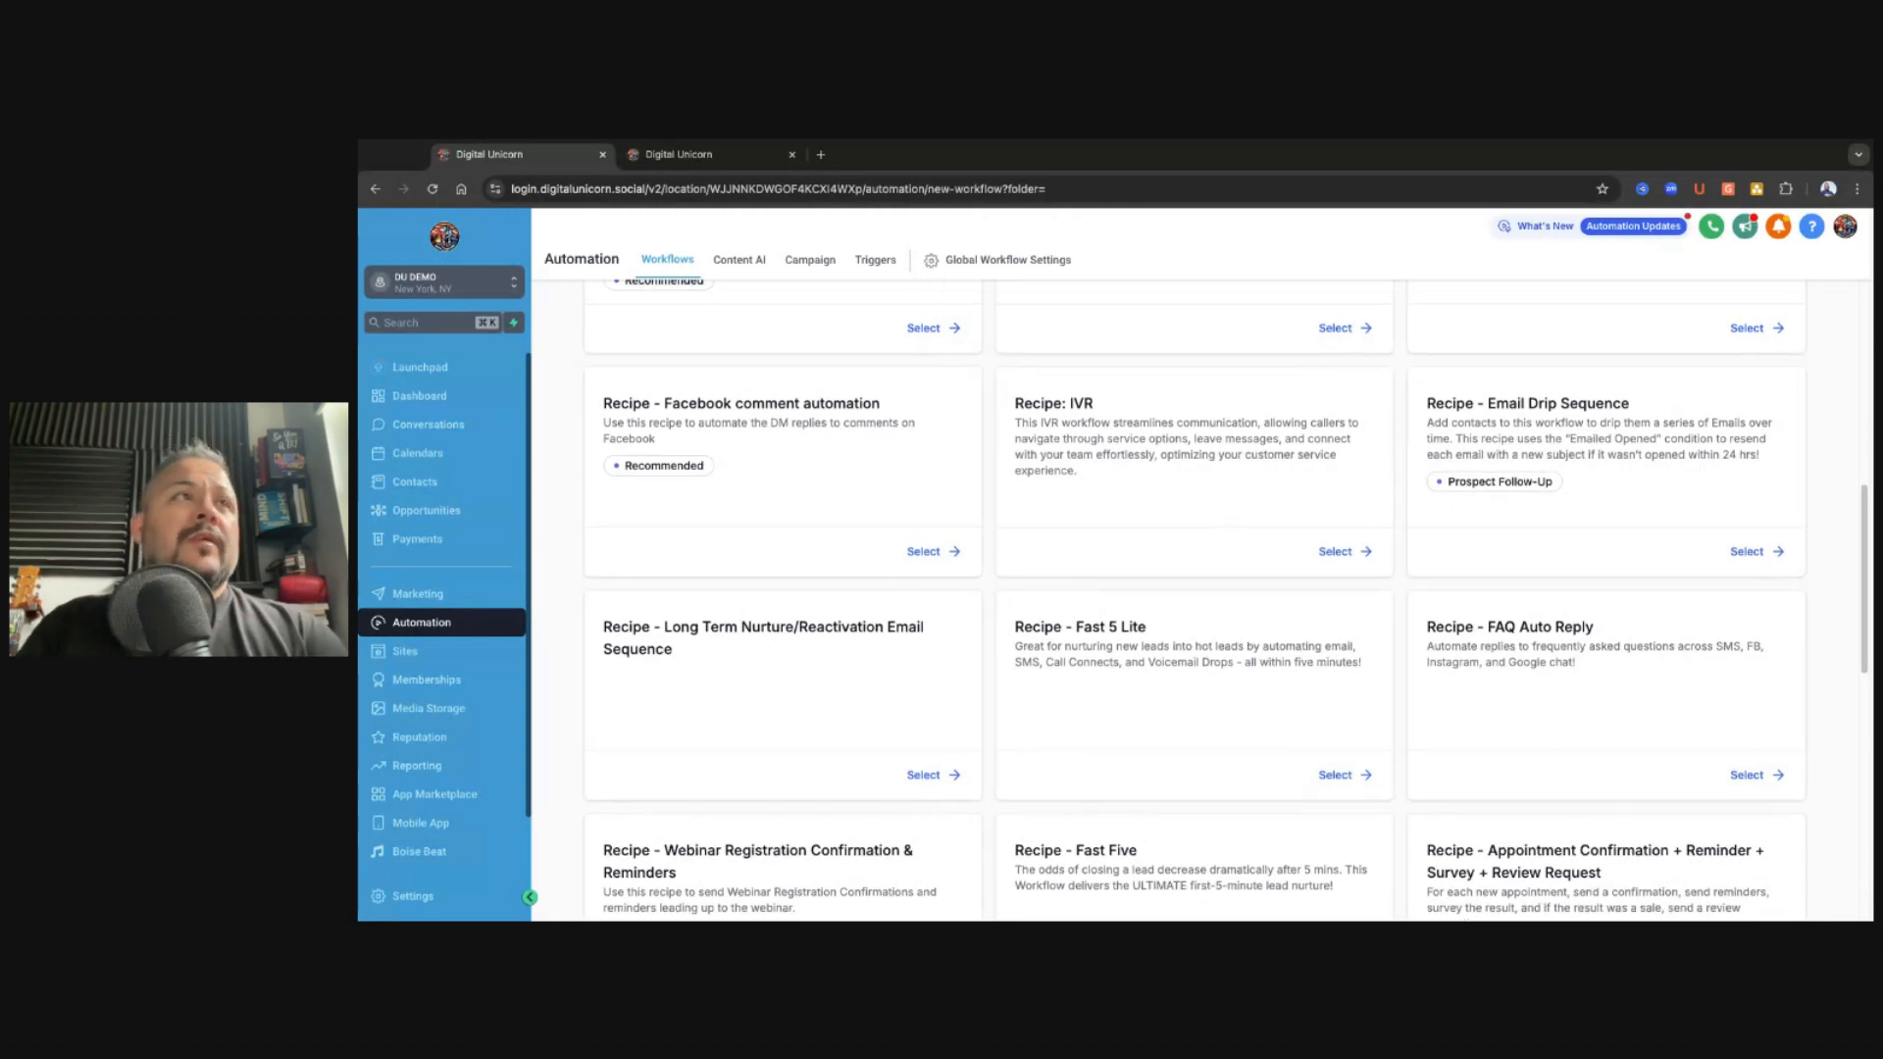
scroll(1559, 307, "up", 10)
Step: Return to the workflow list and open the Form workflow in the builder
left_click(1766, 328)
left_click(1640, 329)
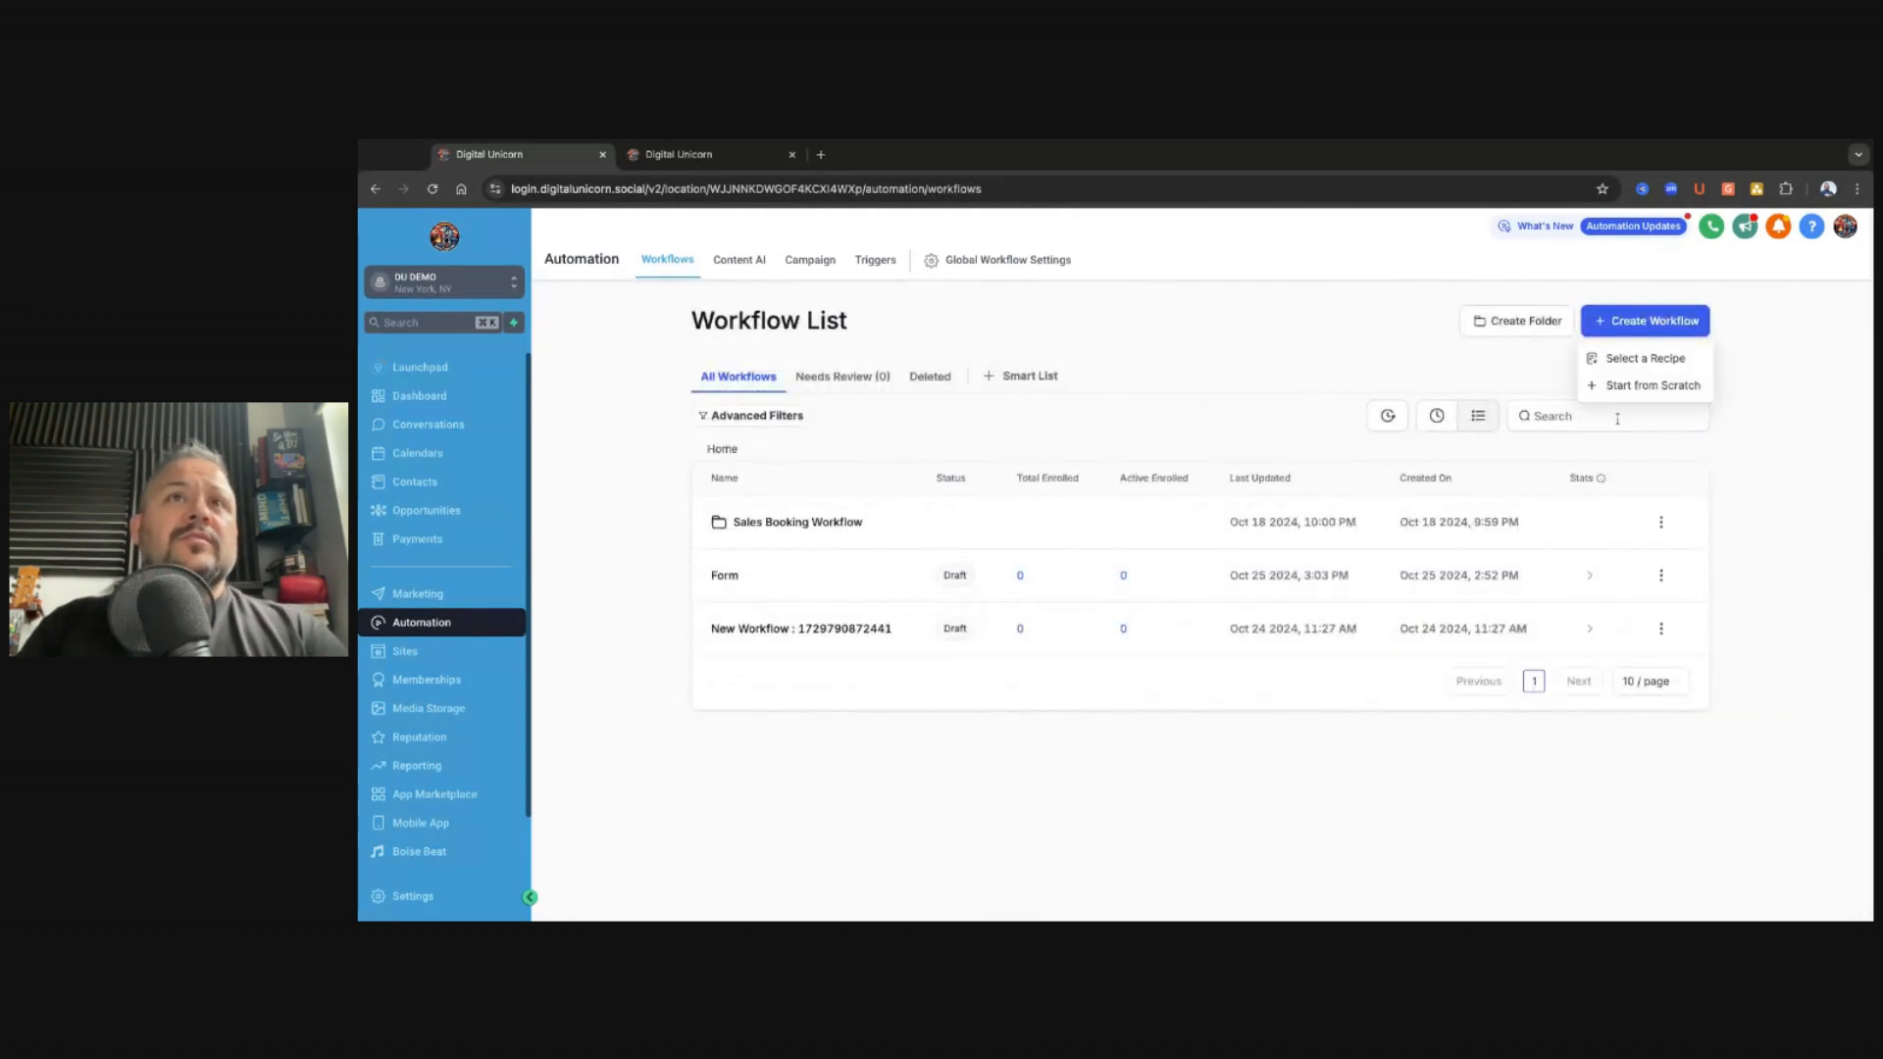
left_click(920, 675)
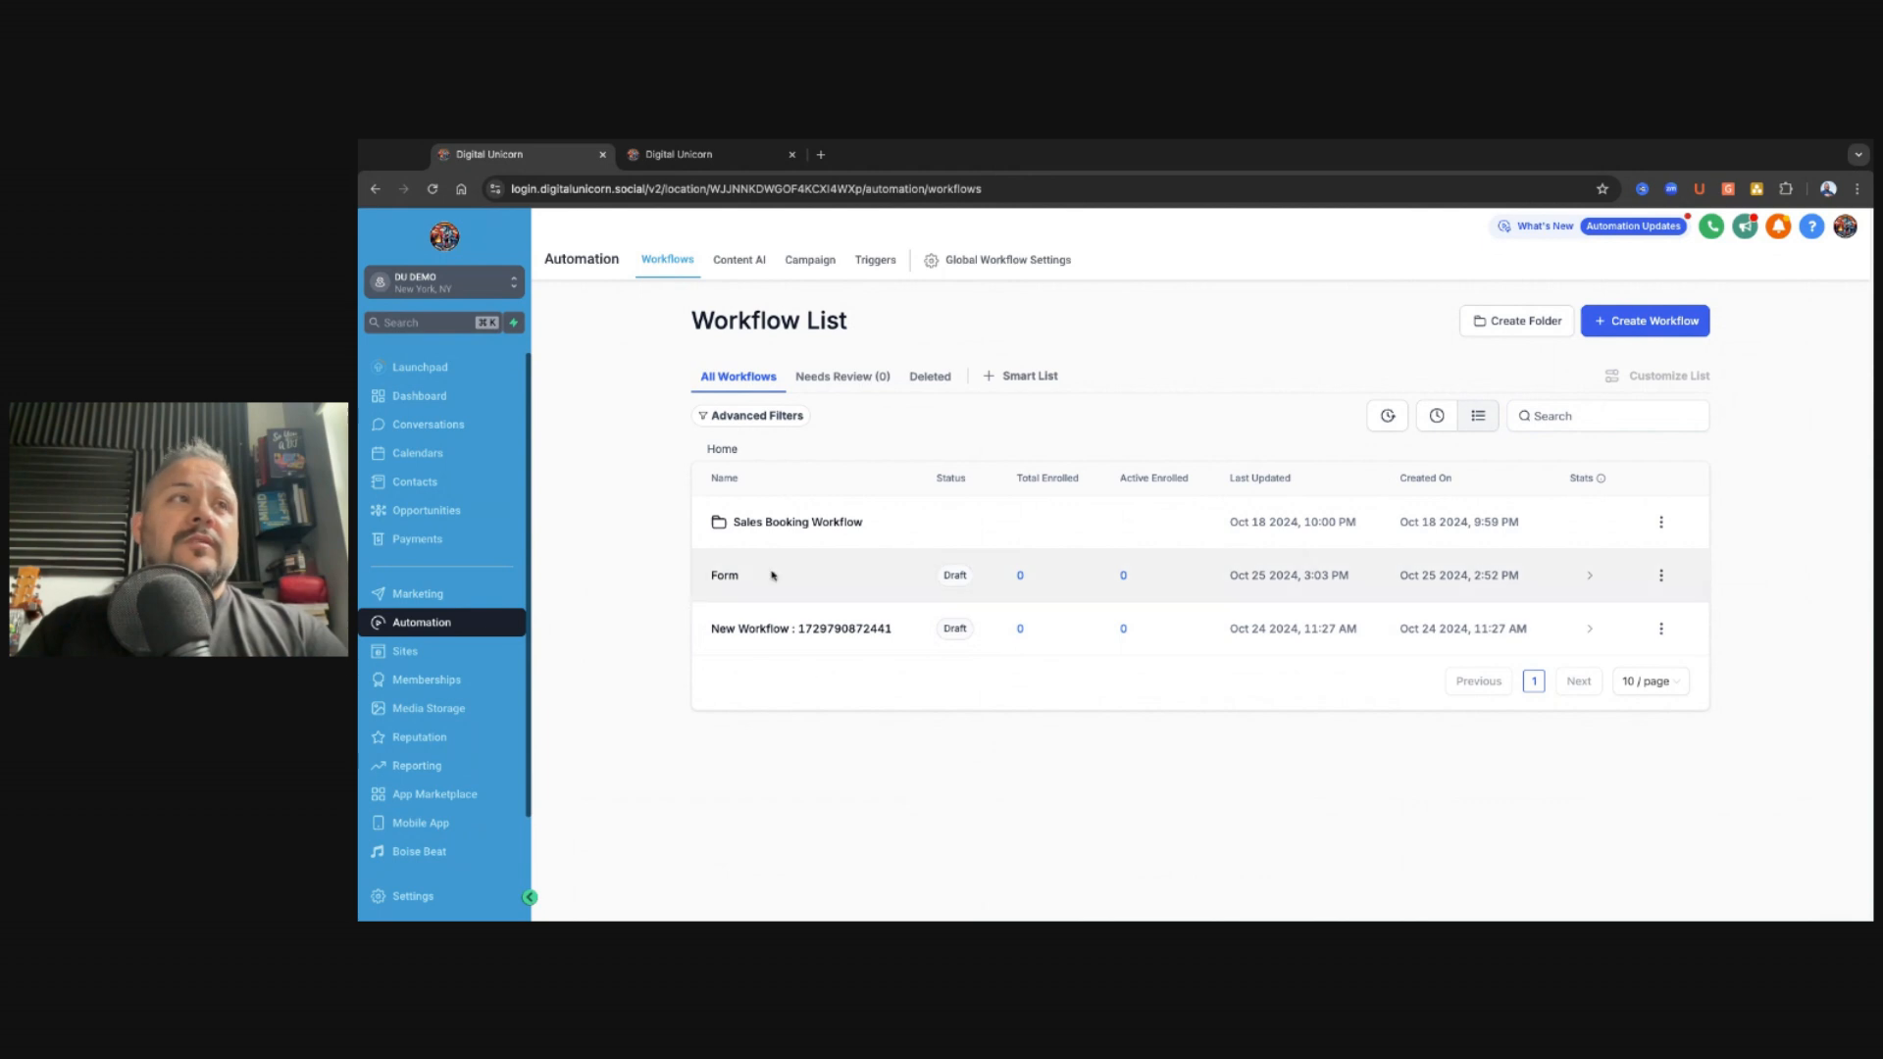
left_click(725, 577)
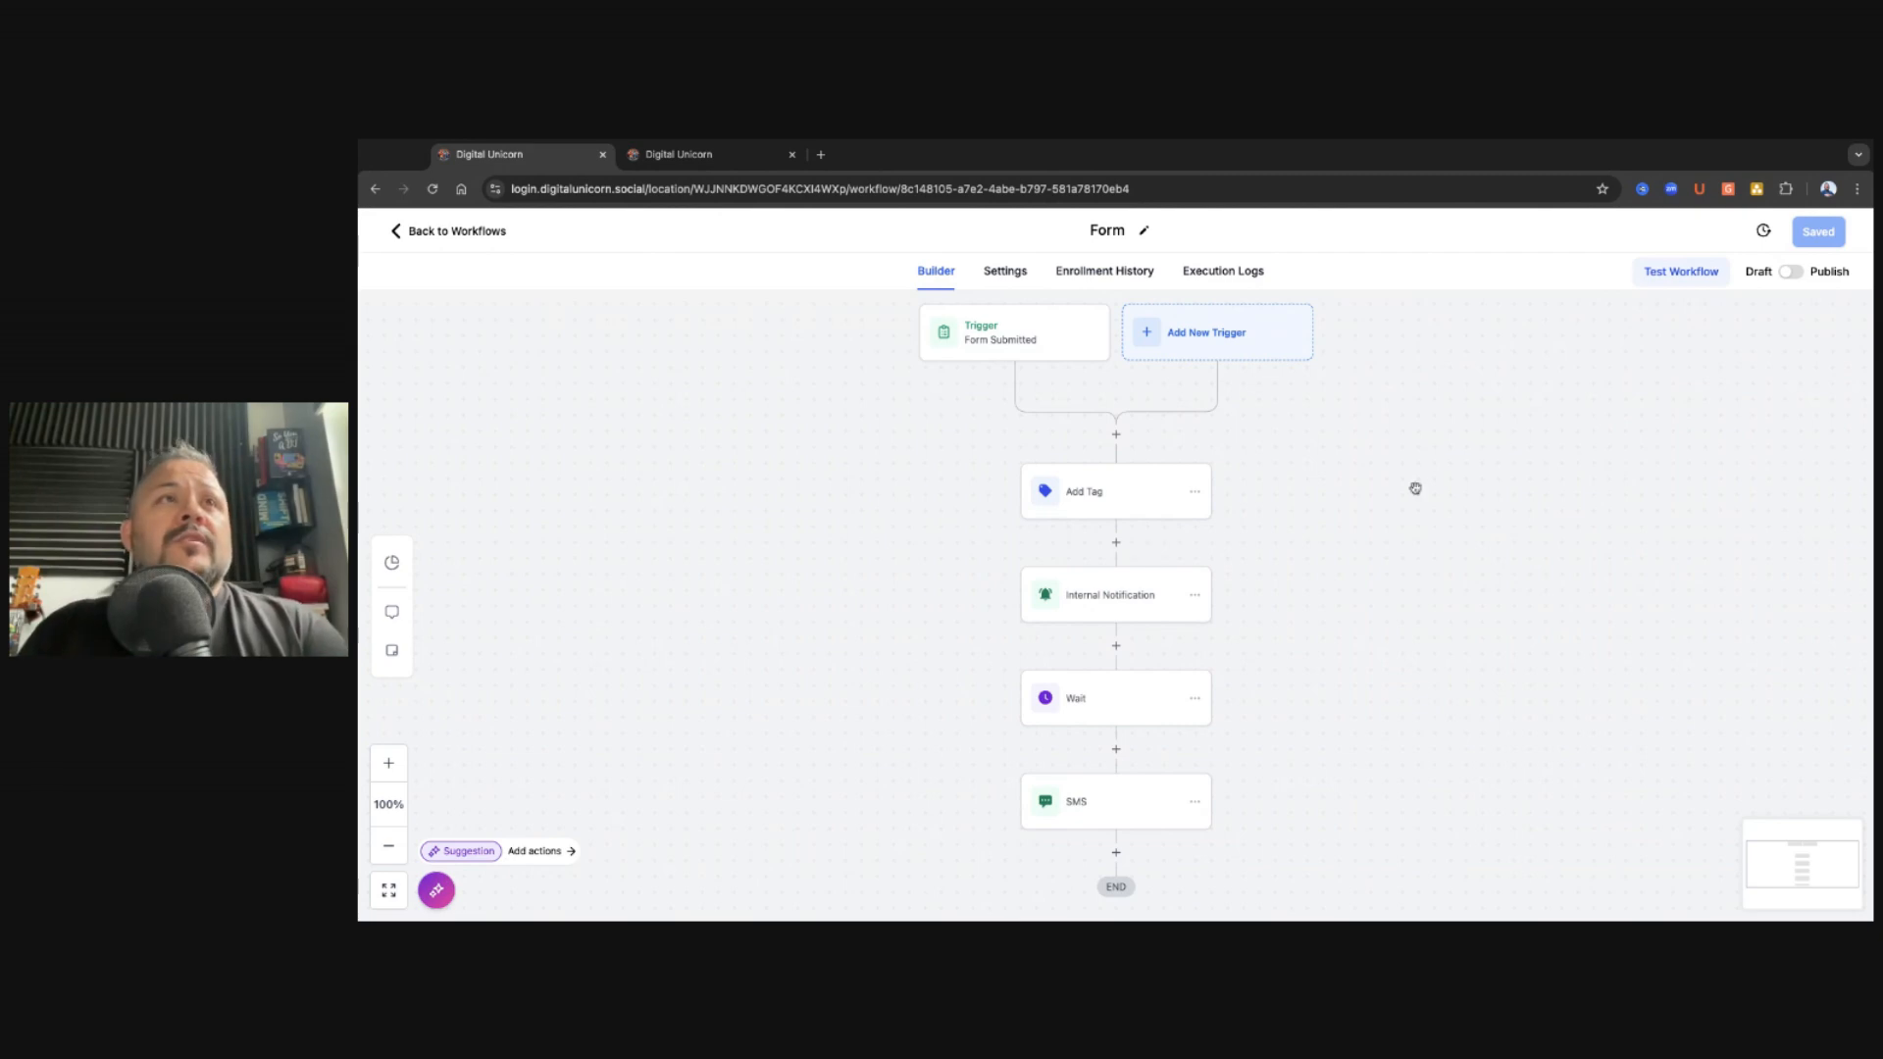
Step: Set up an additional Form submitted trigger filtered to Form is Optin Claim, and discard it without saving
left_click(1212, 334)
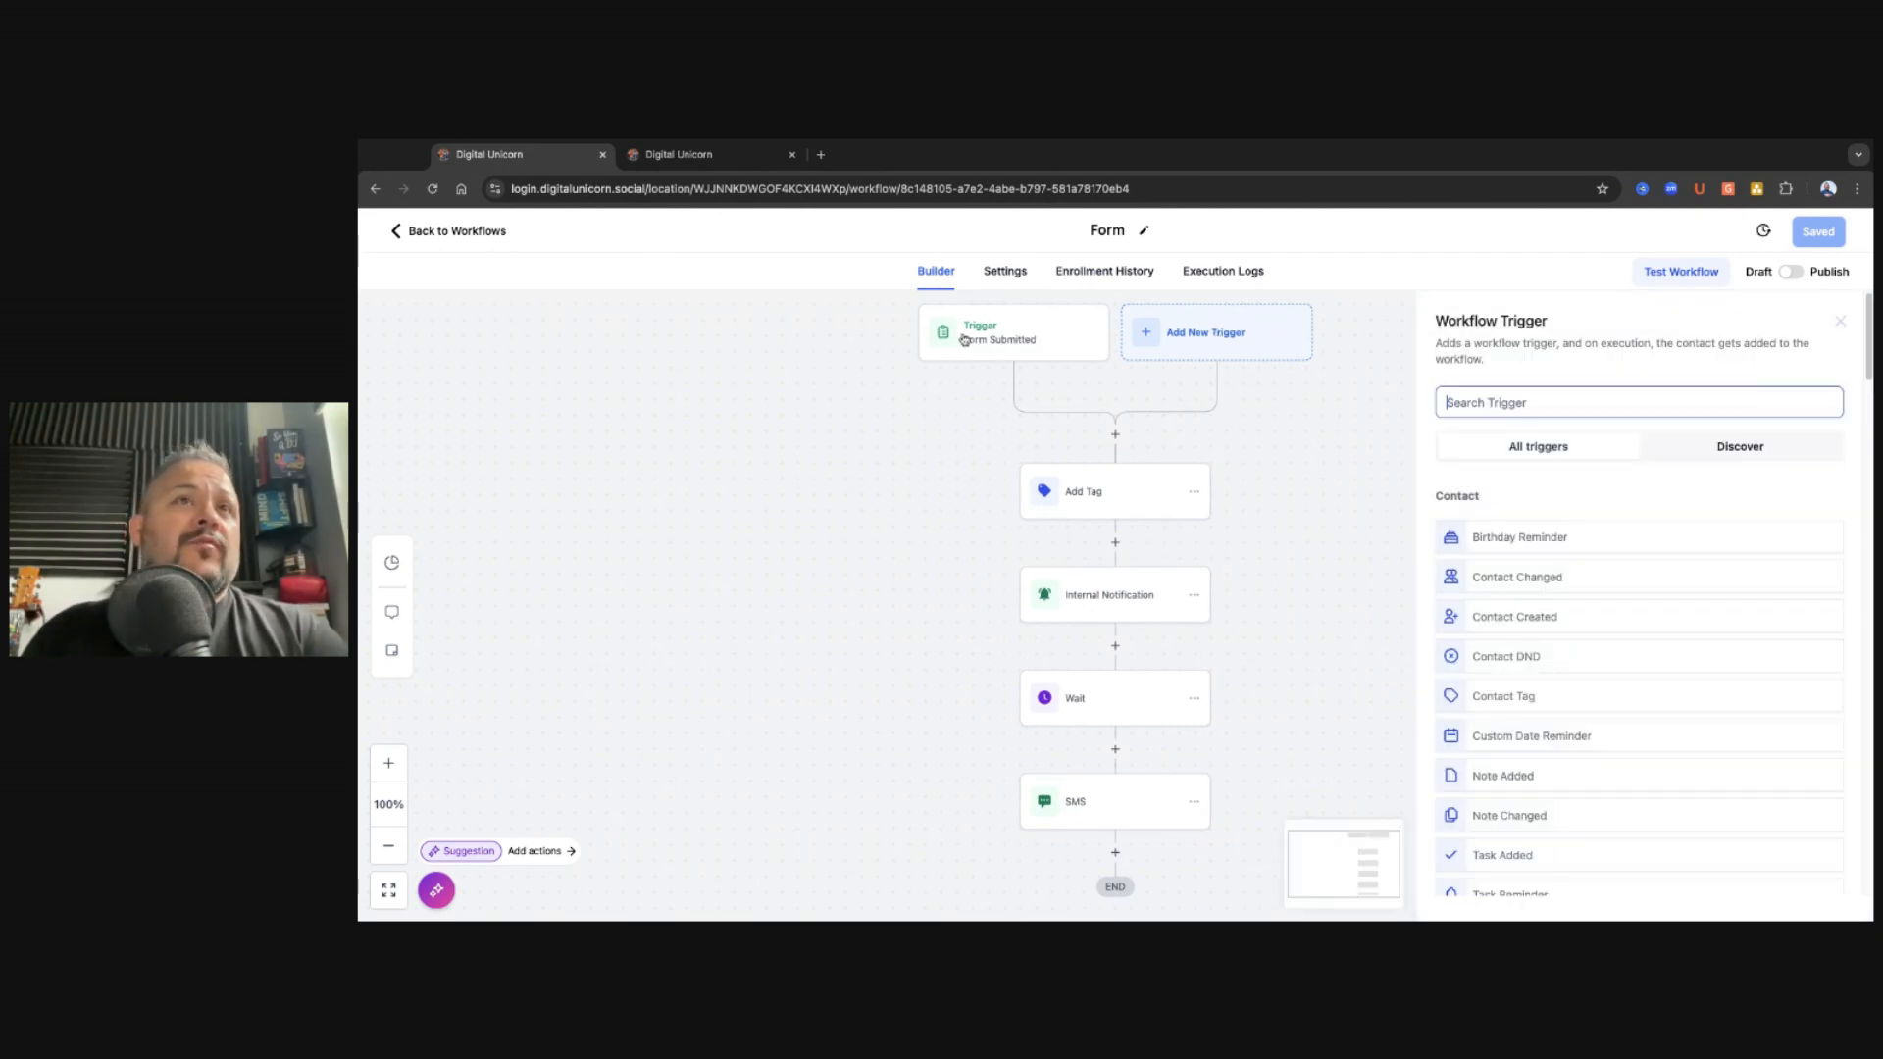
type("form")
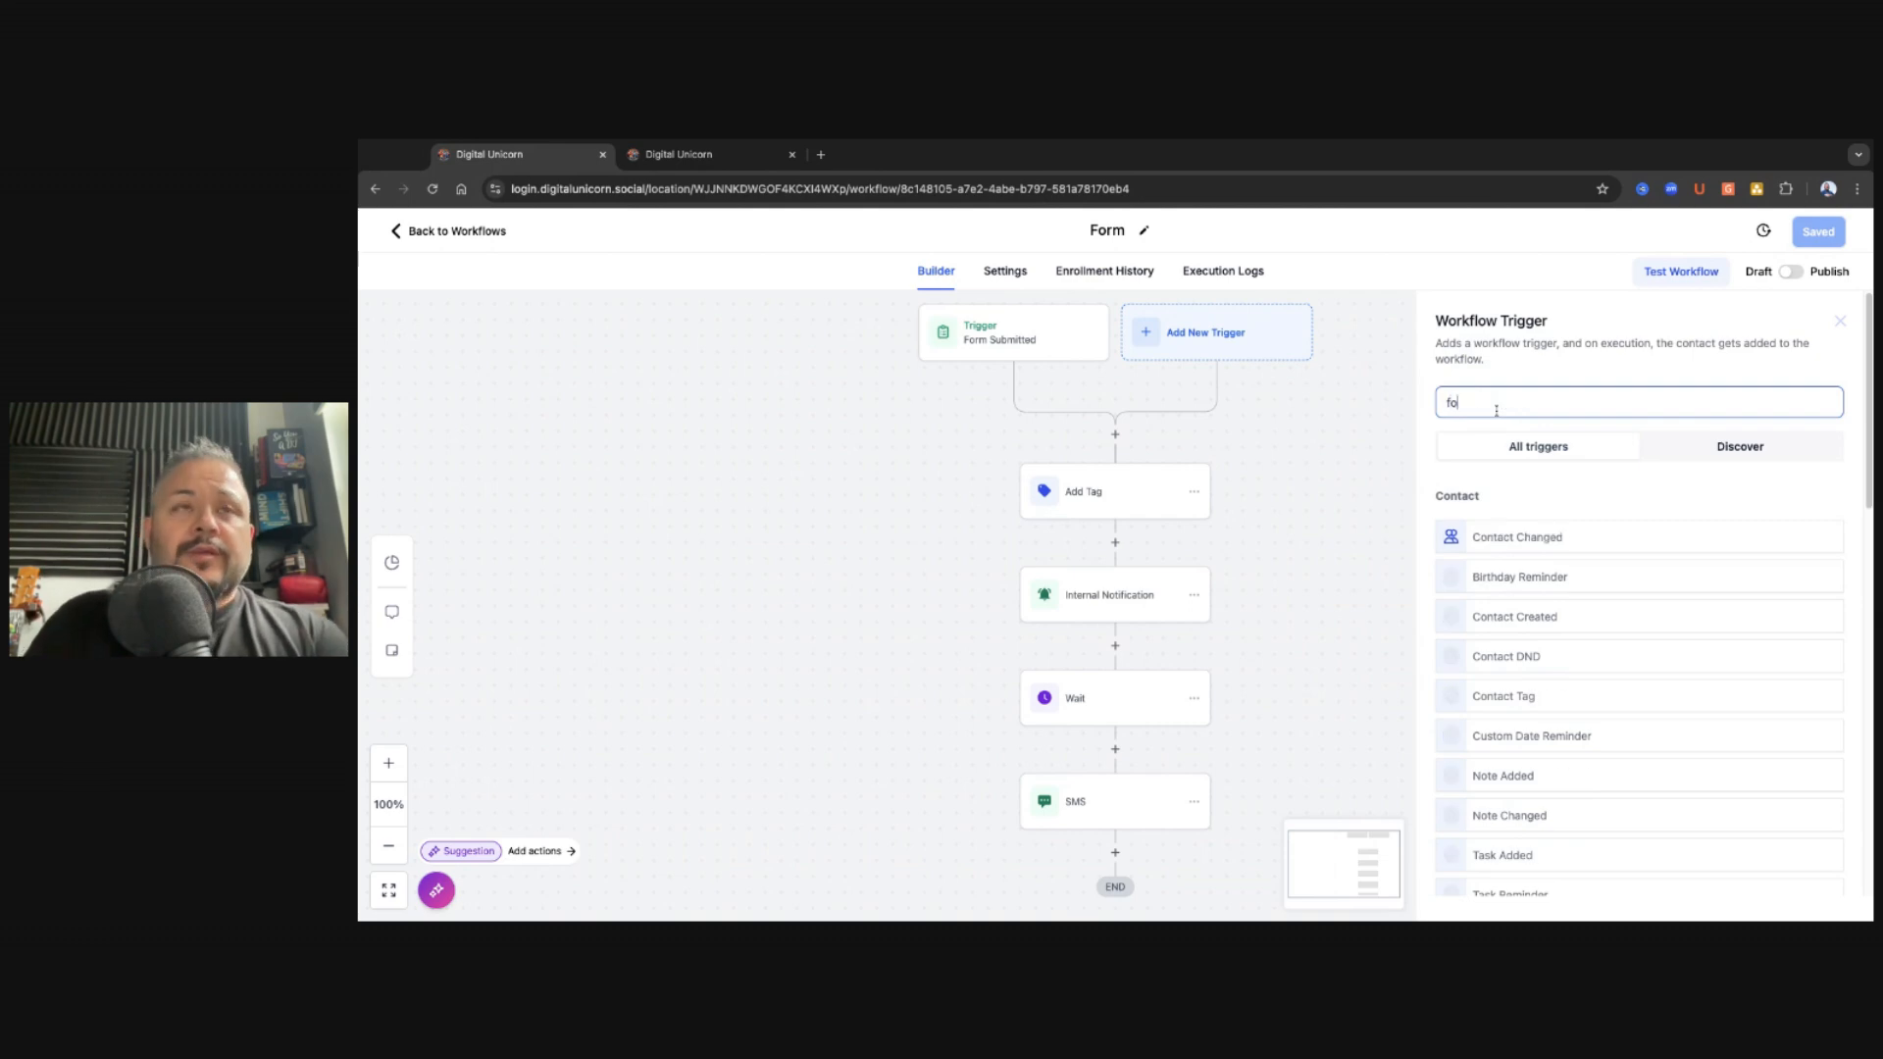
left_click(1542, 526)
left_click(1219, 554)
left_click(1258, 574)
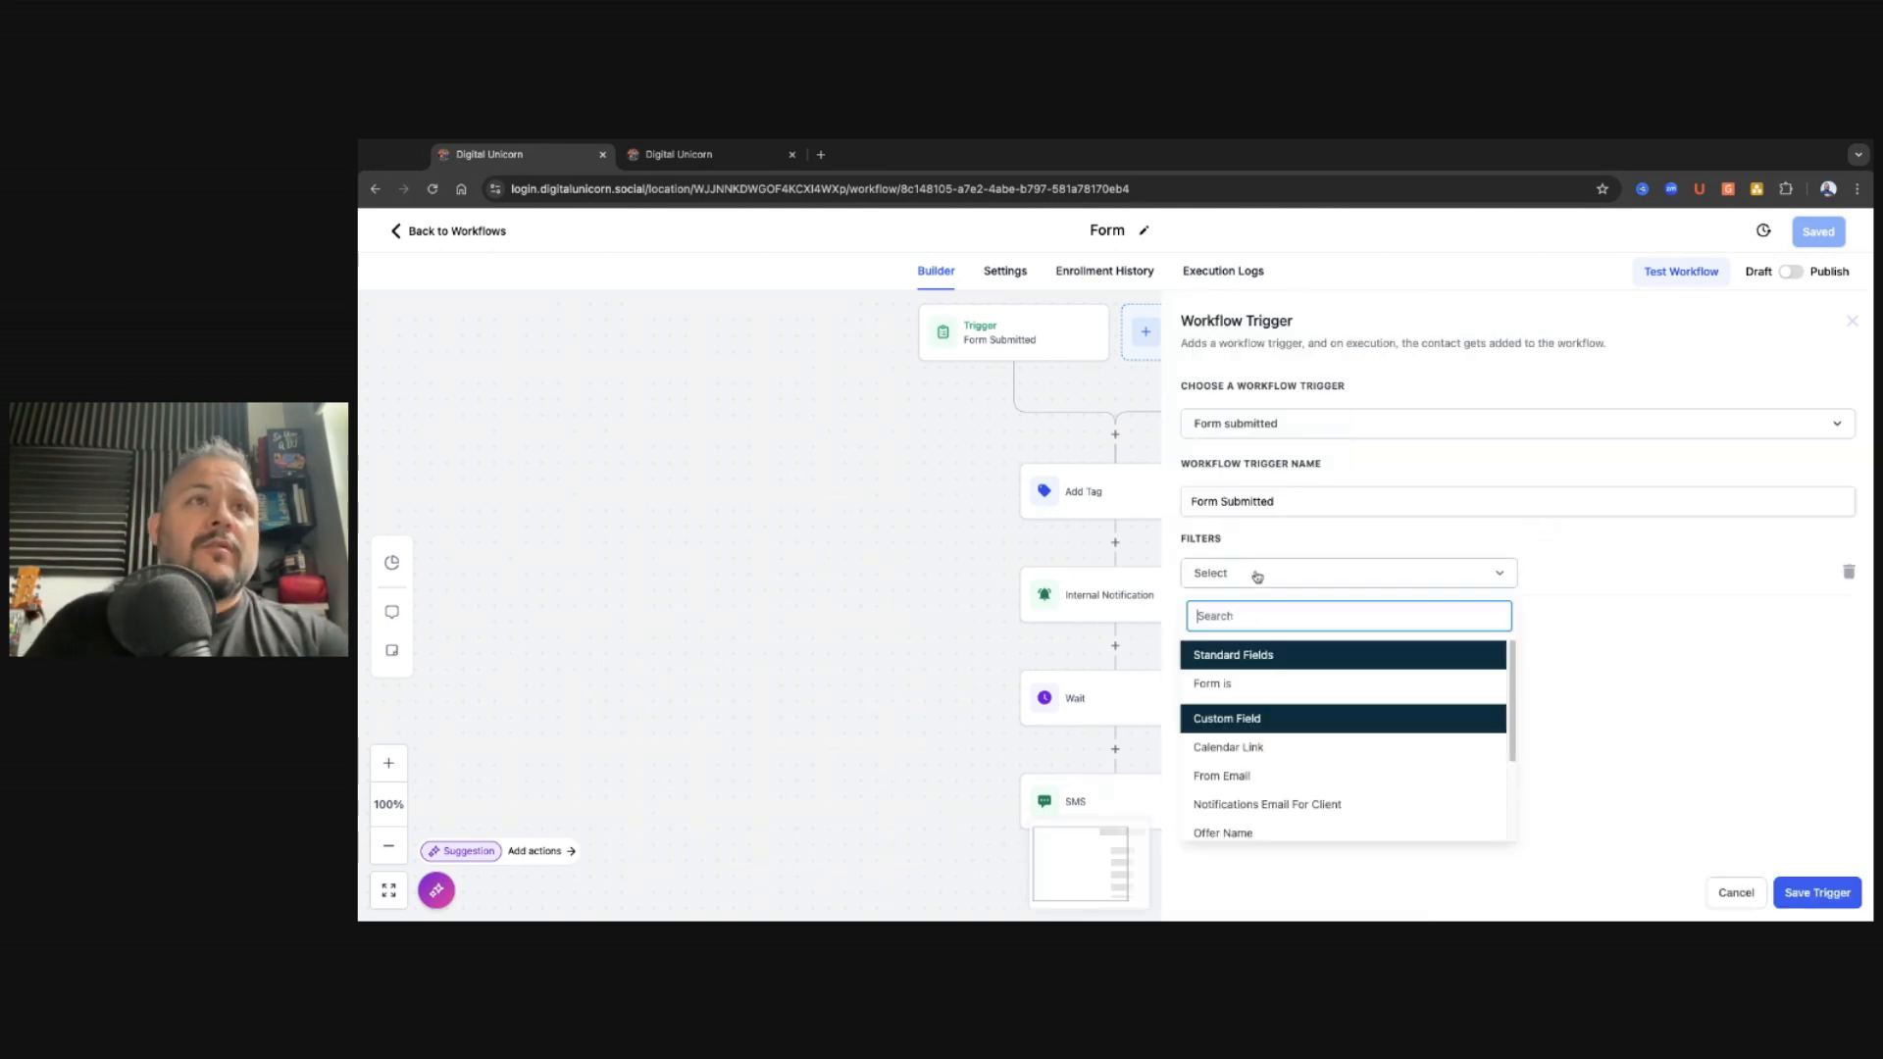
left_click(1216, 684)
left_click(1579, 579)
left_click(1567, 610)
left_click(1575, 614)
left_click(1576, 613)
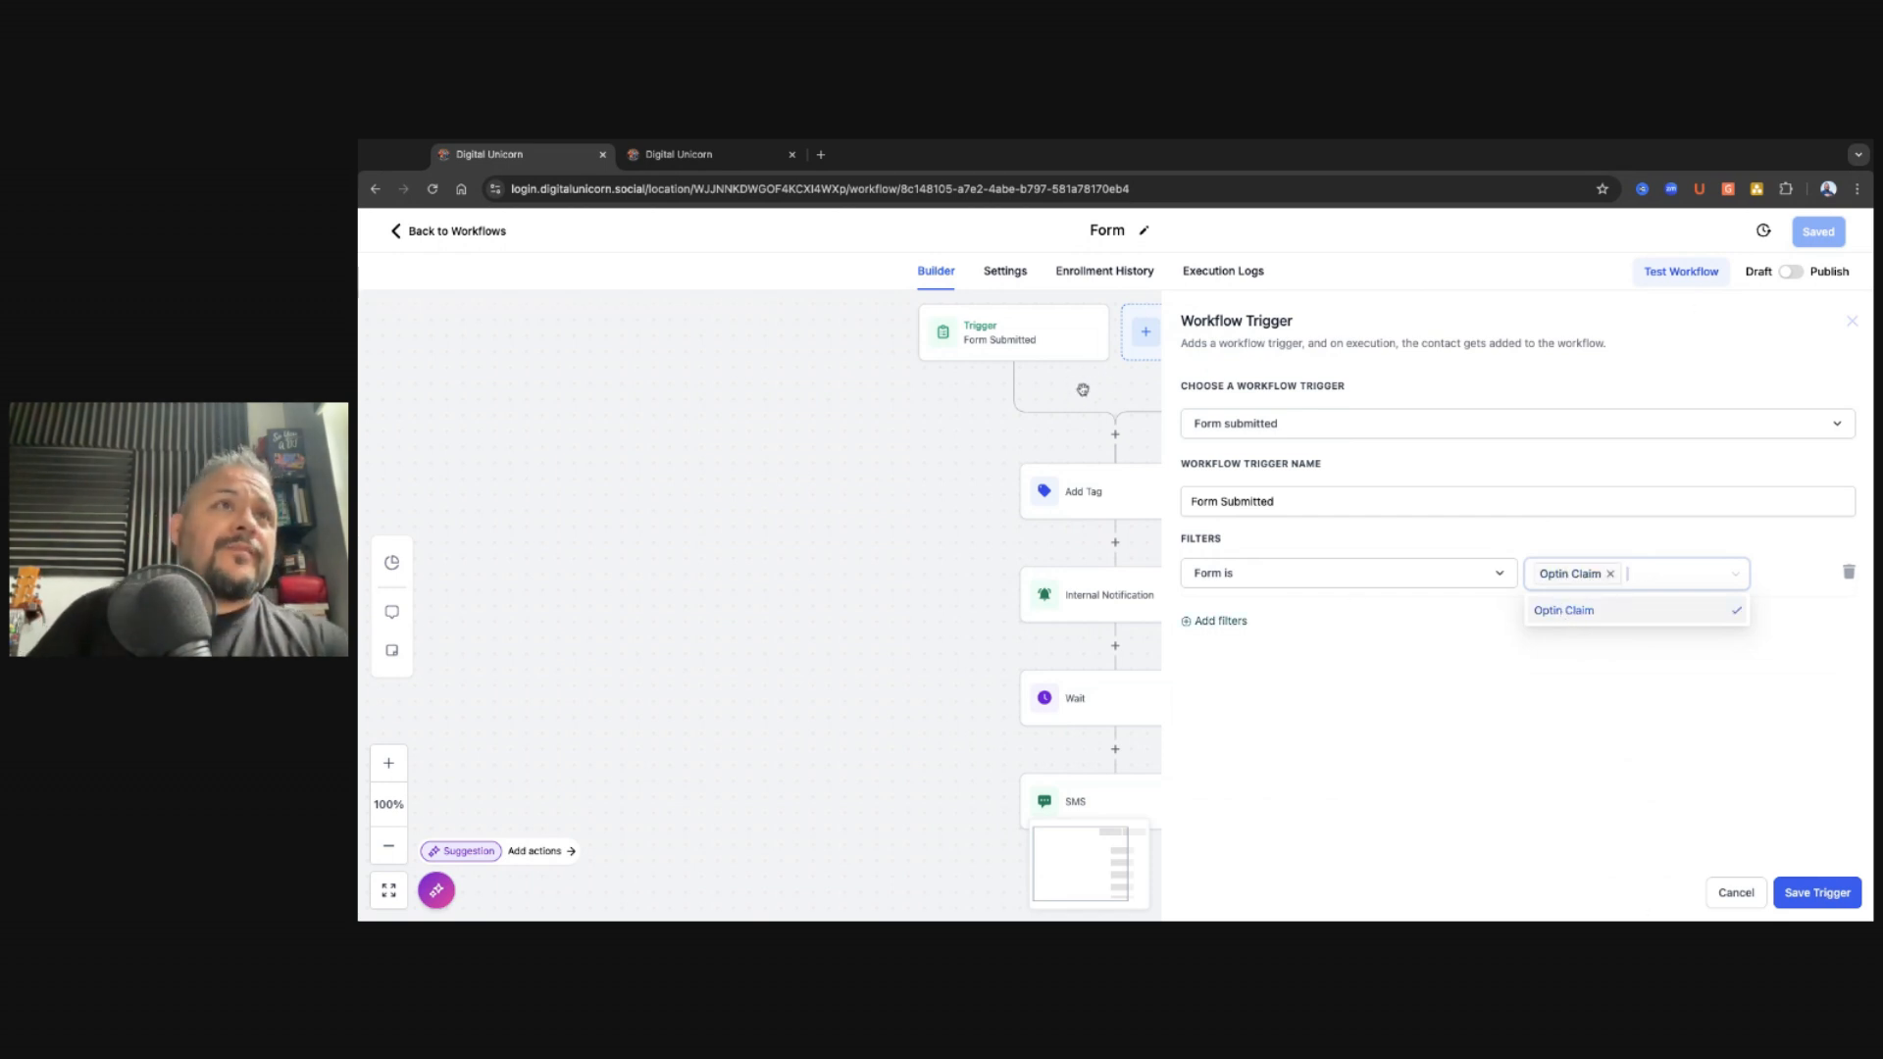
left_click_drag(1085, 389, 1080, 393)
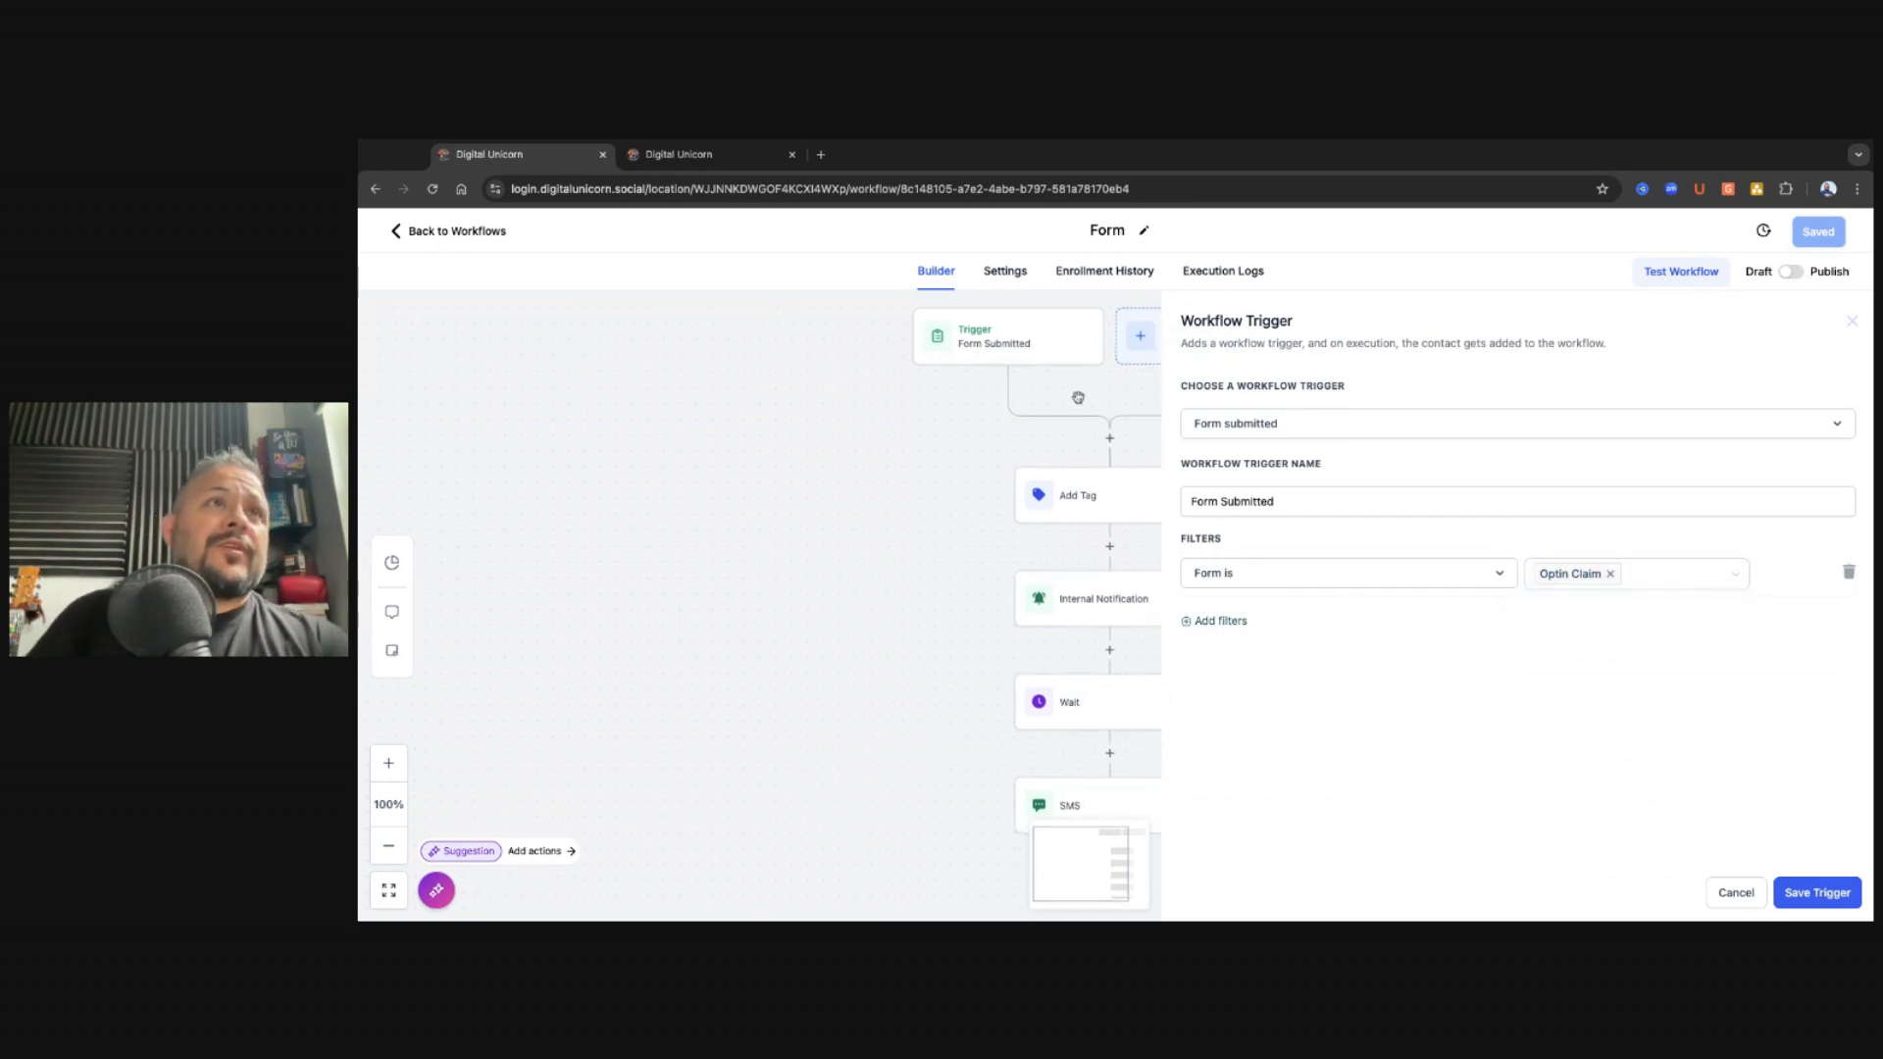
left_click(1734, 890)
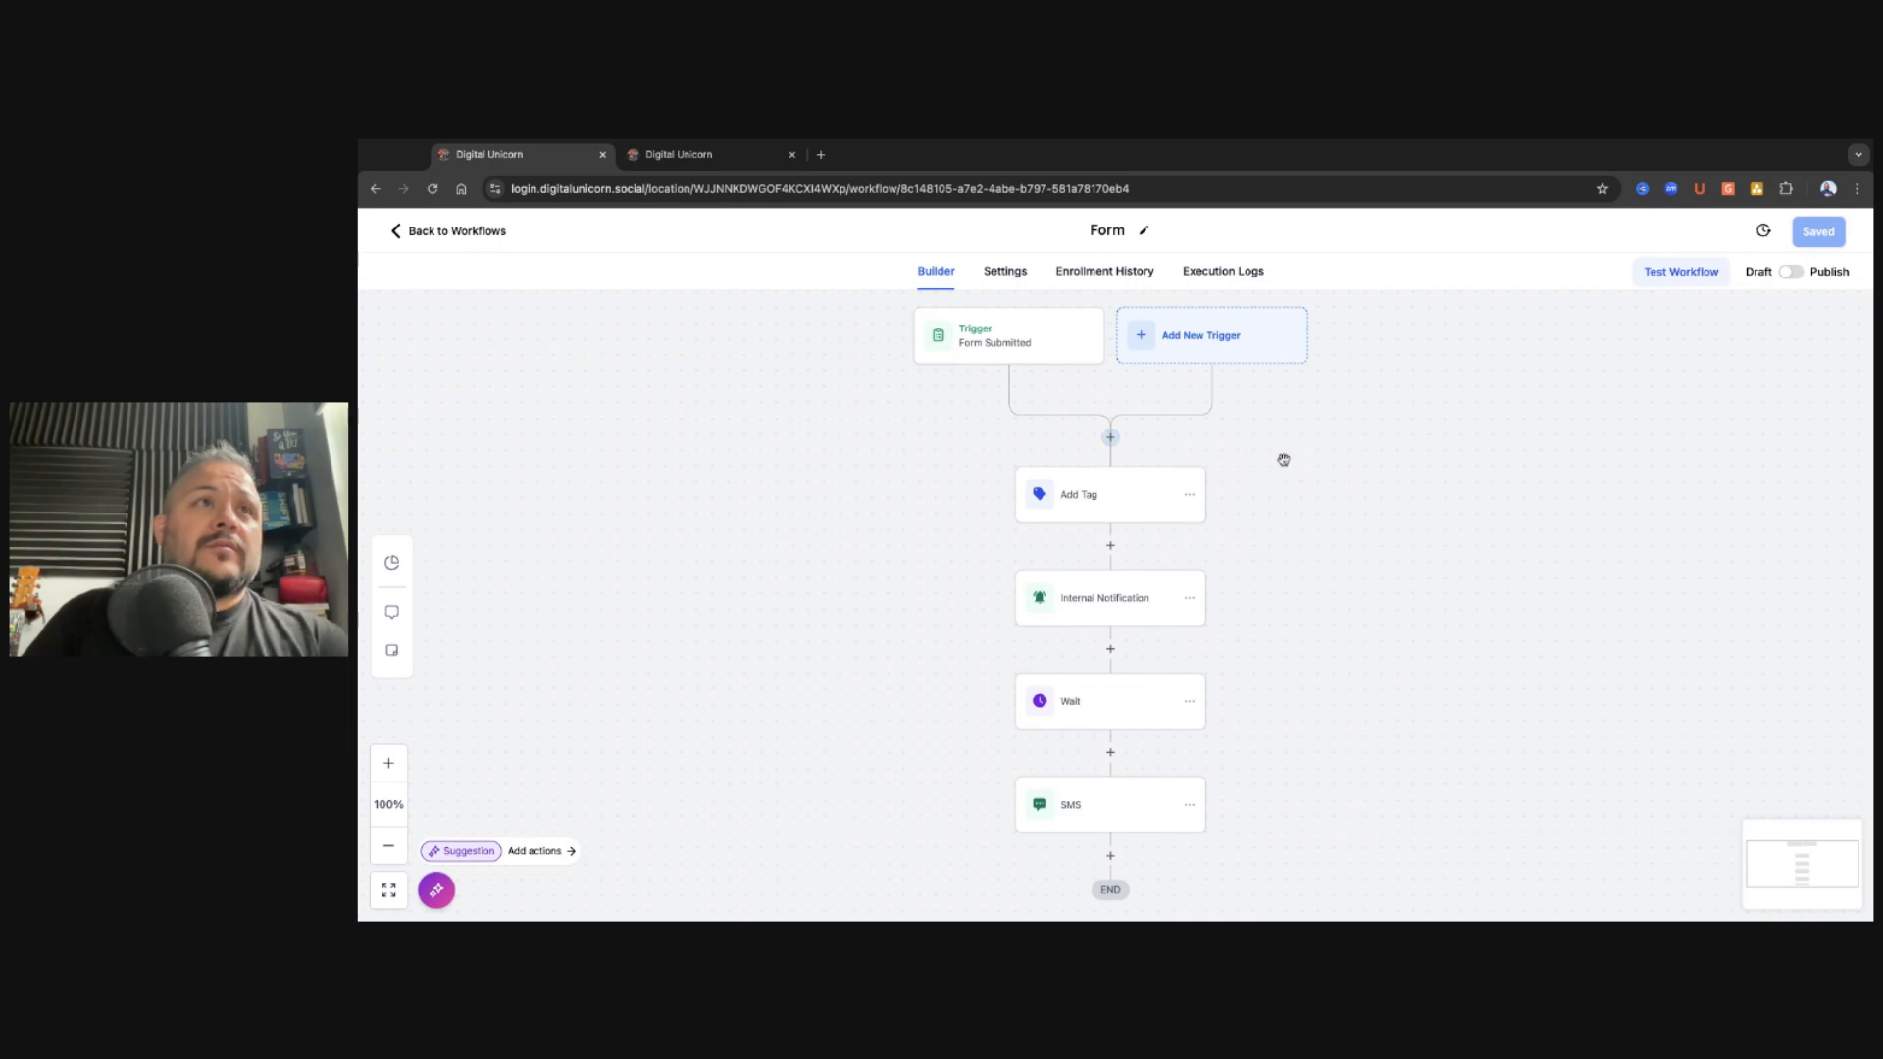
Step: Search the available actions for tag and view the existing Add Tag step's settings
left_click(1111, 439)
type("tag")
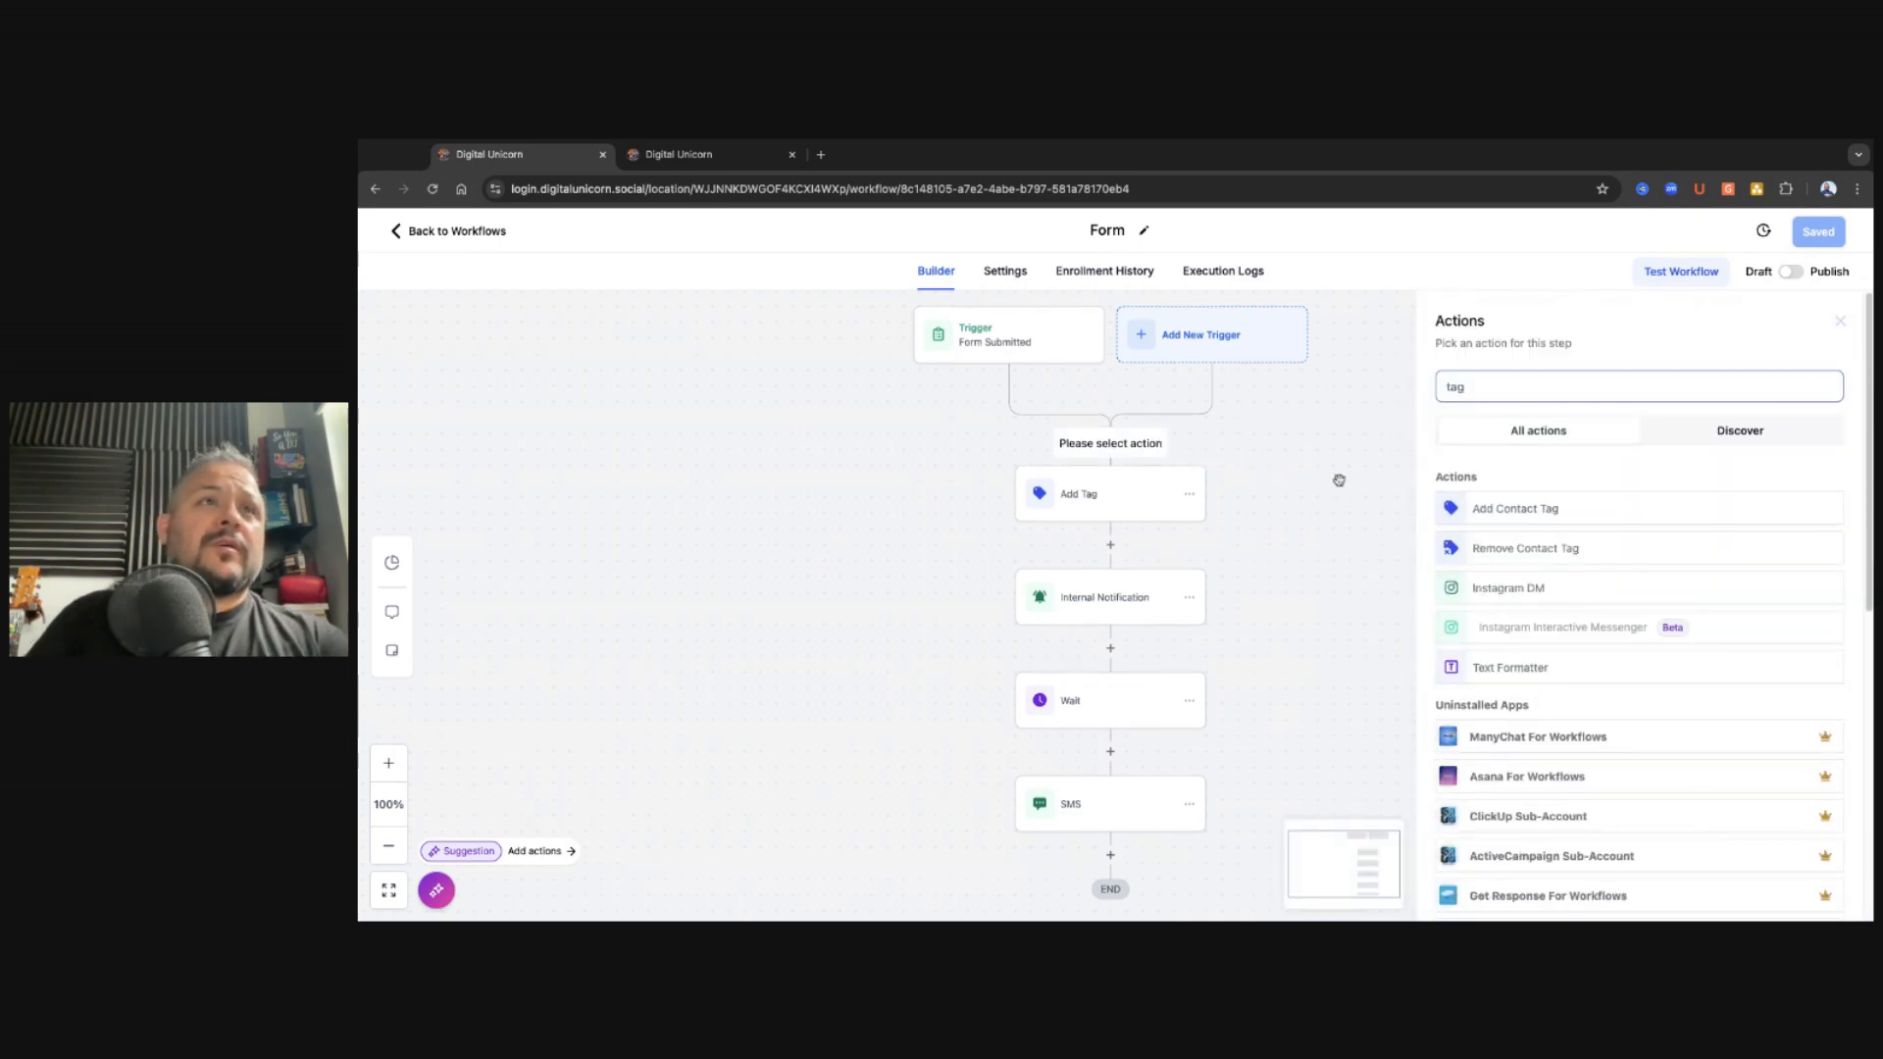
left_click(1532, 512)
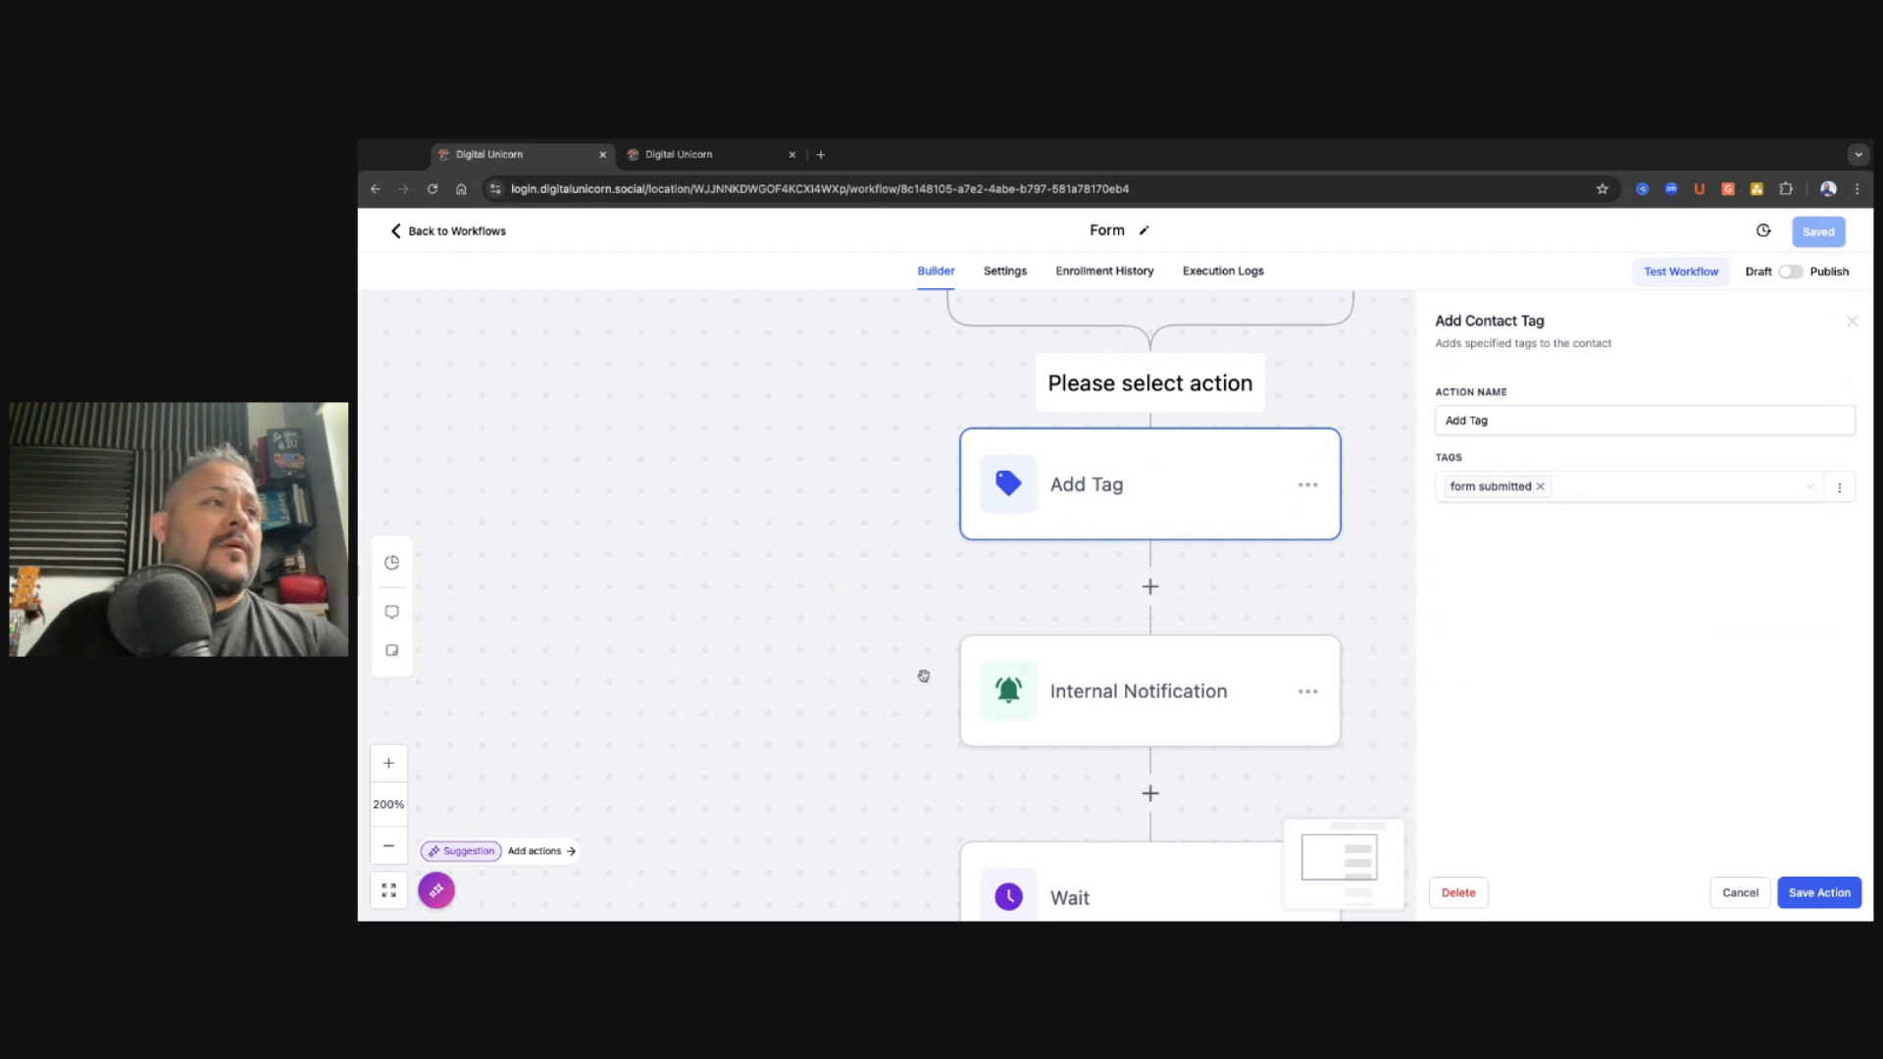
Step: Search the actions that can follow Add Tag for "not" and open the existing Internal Notification step
scroll(1138, 638, "down", 1)
left_click(1153, 655)
left_click(1151, 557)
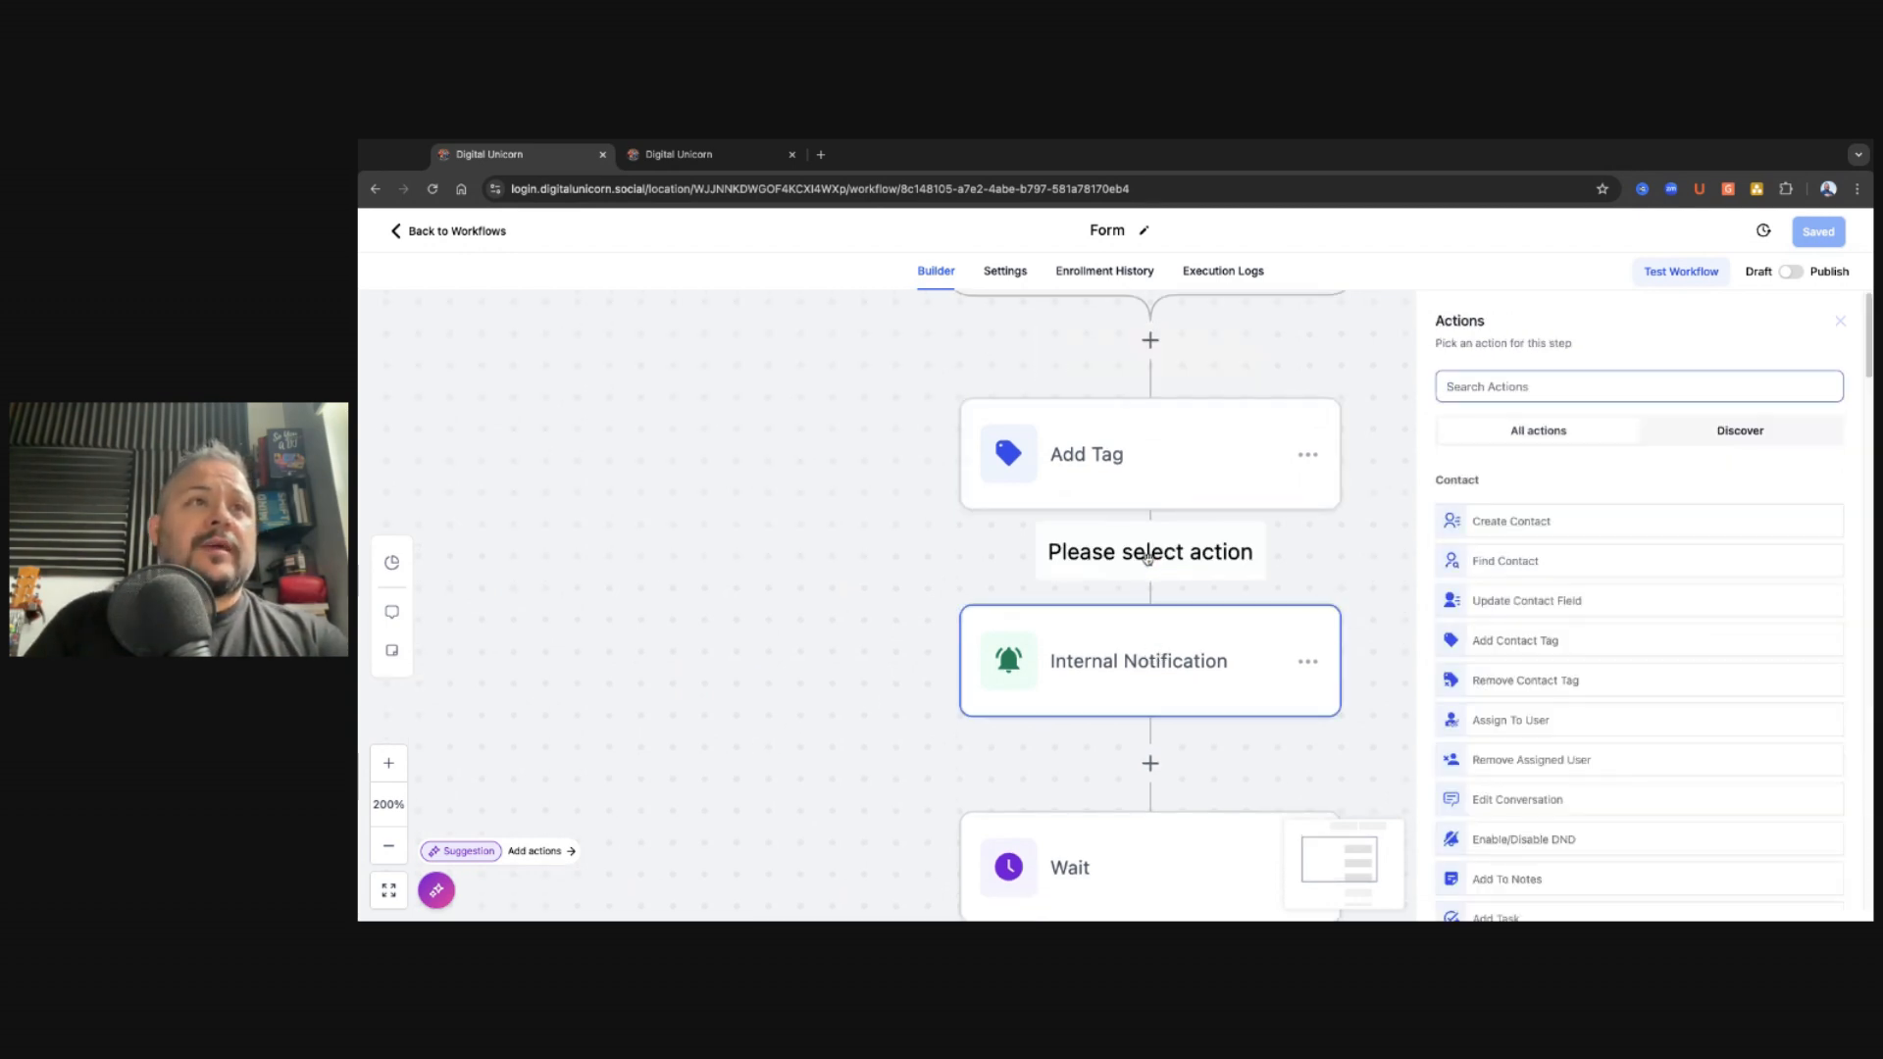
type("not")
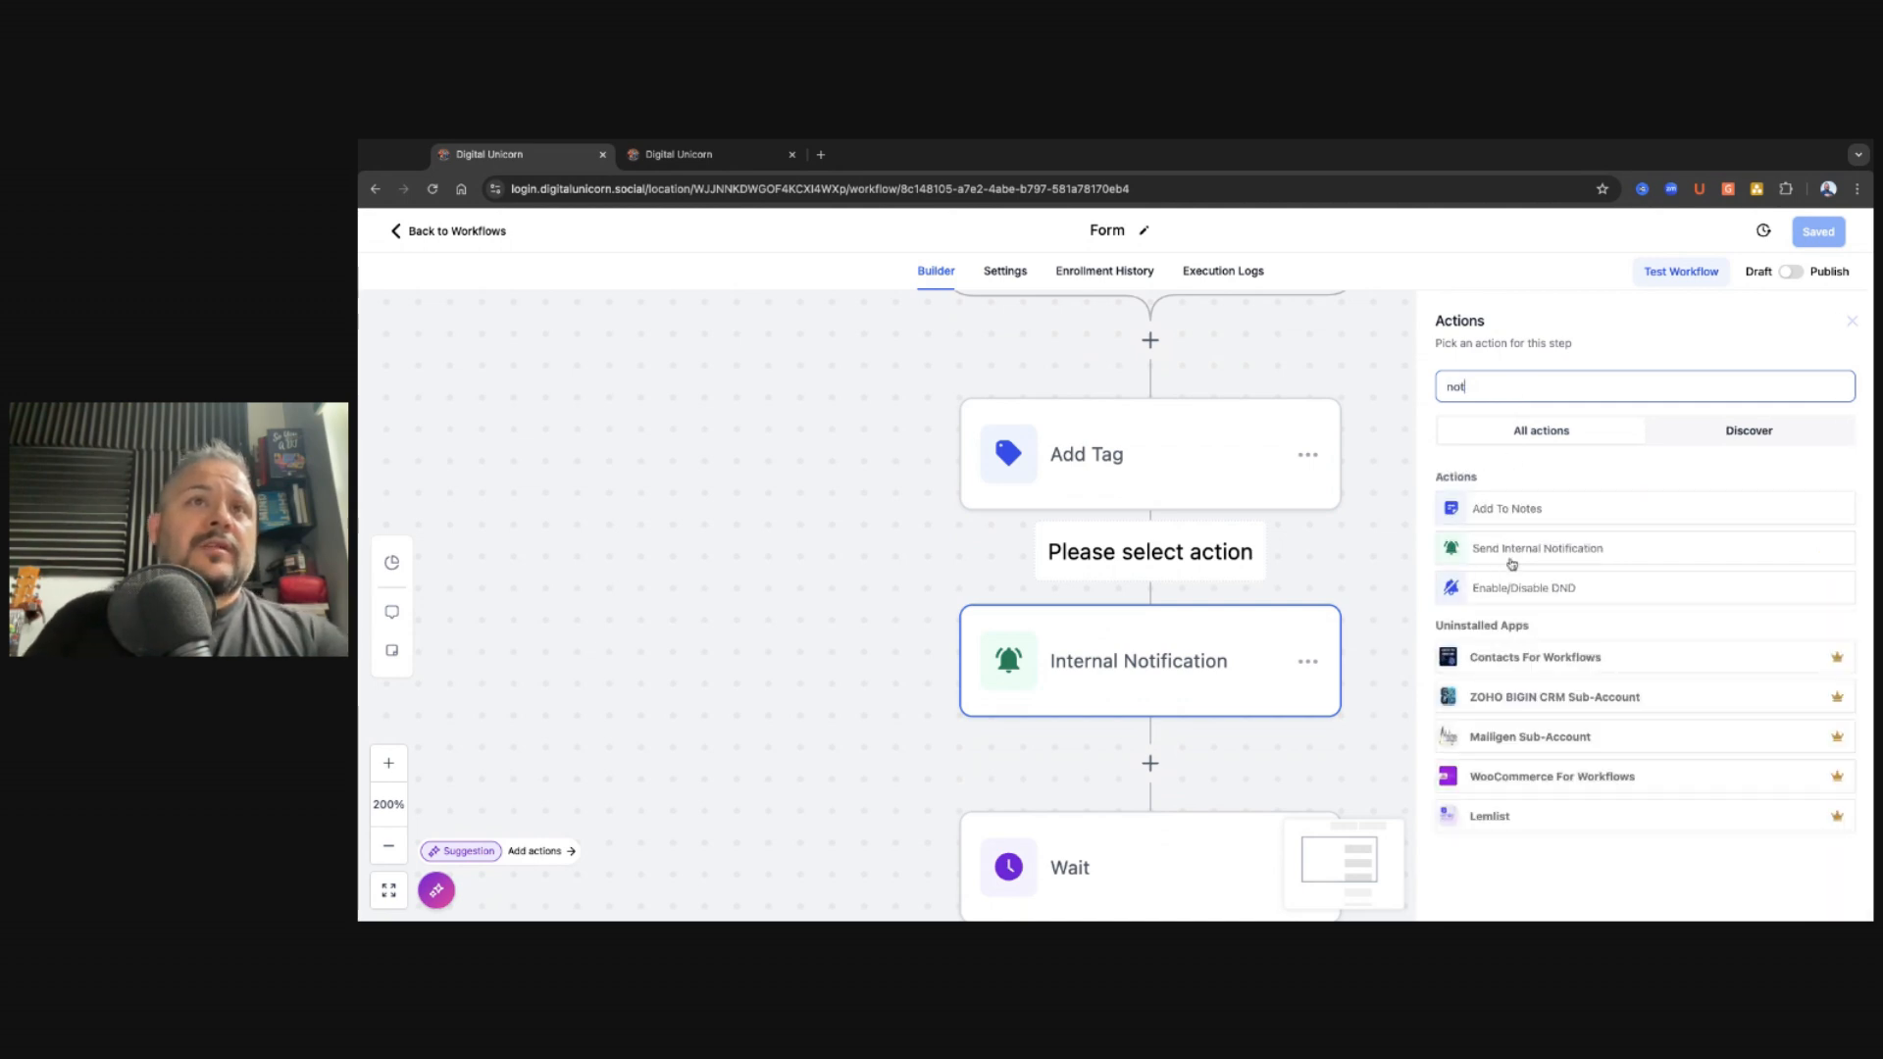
left_click(1126, 669)
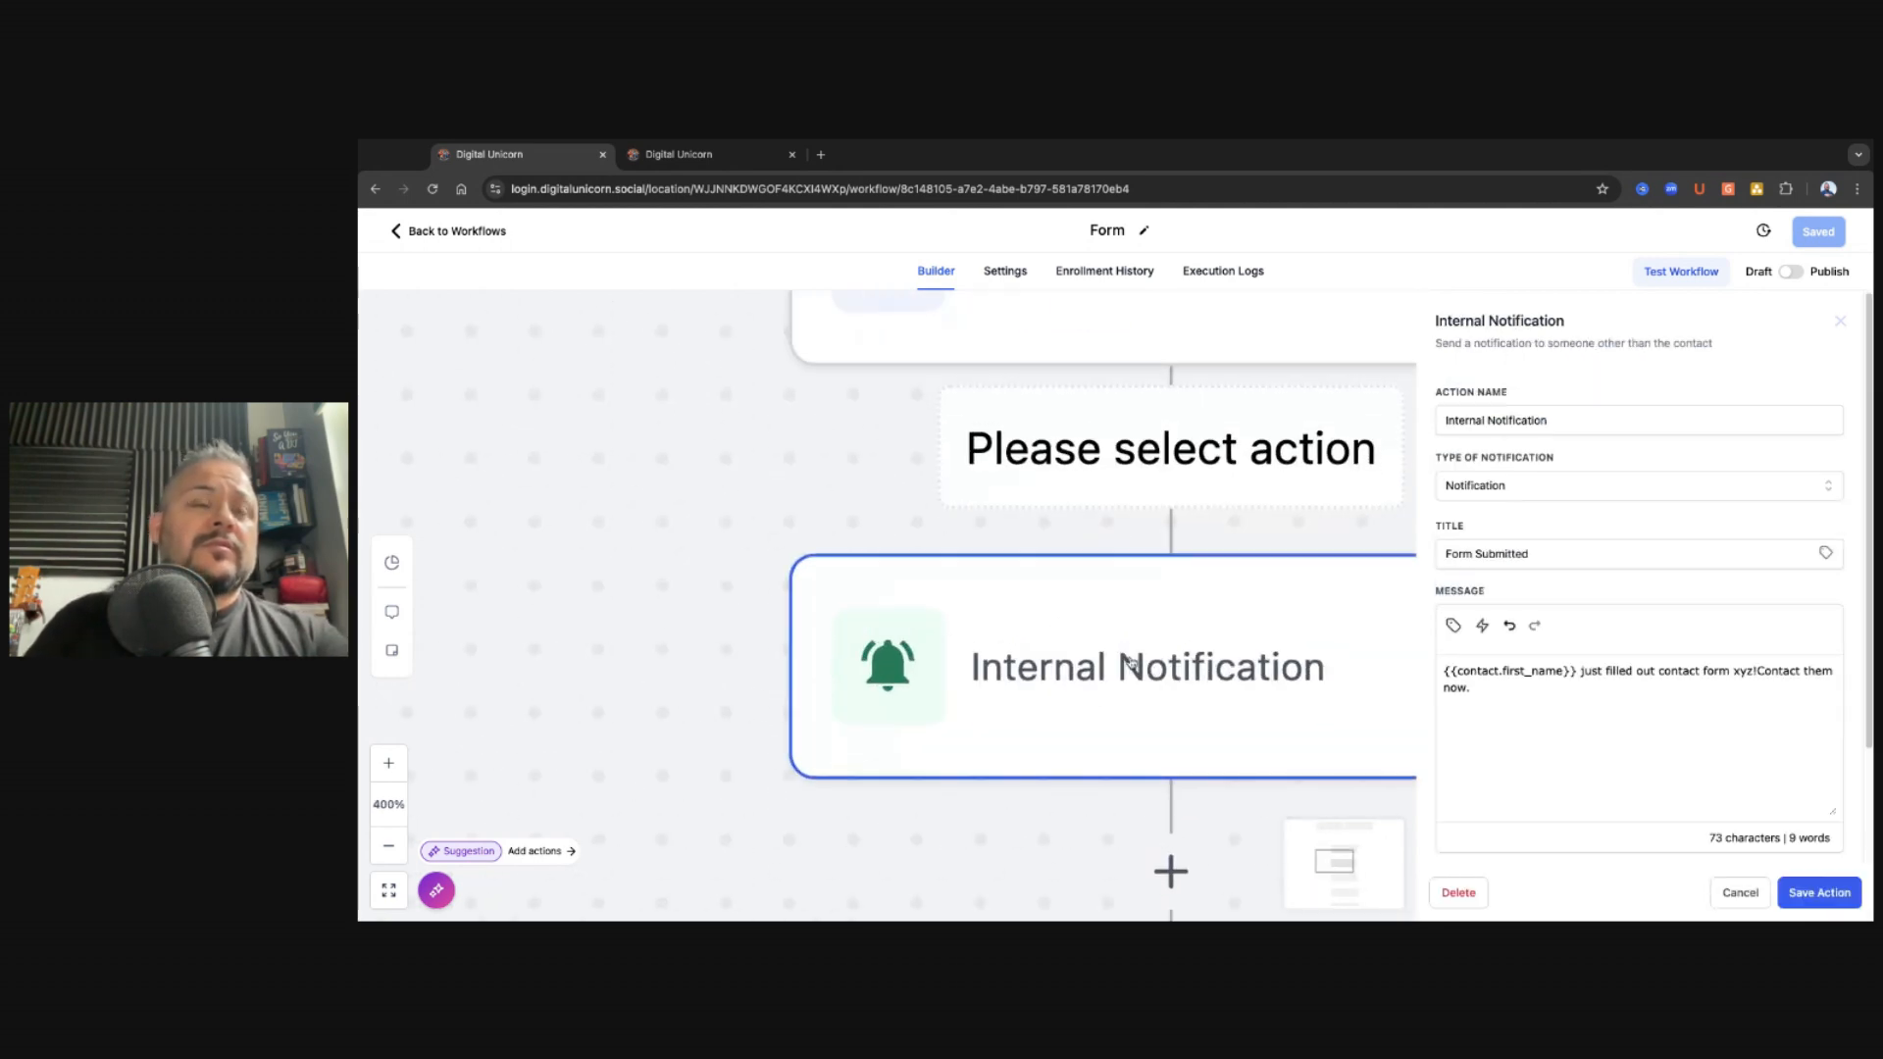
Step: Examine the title and message text of the Internal Notification step
left_click(389, 845)
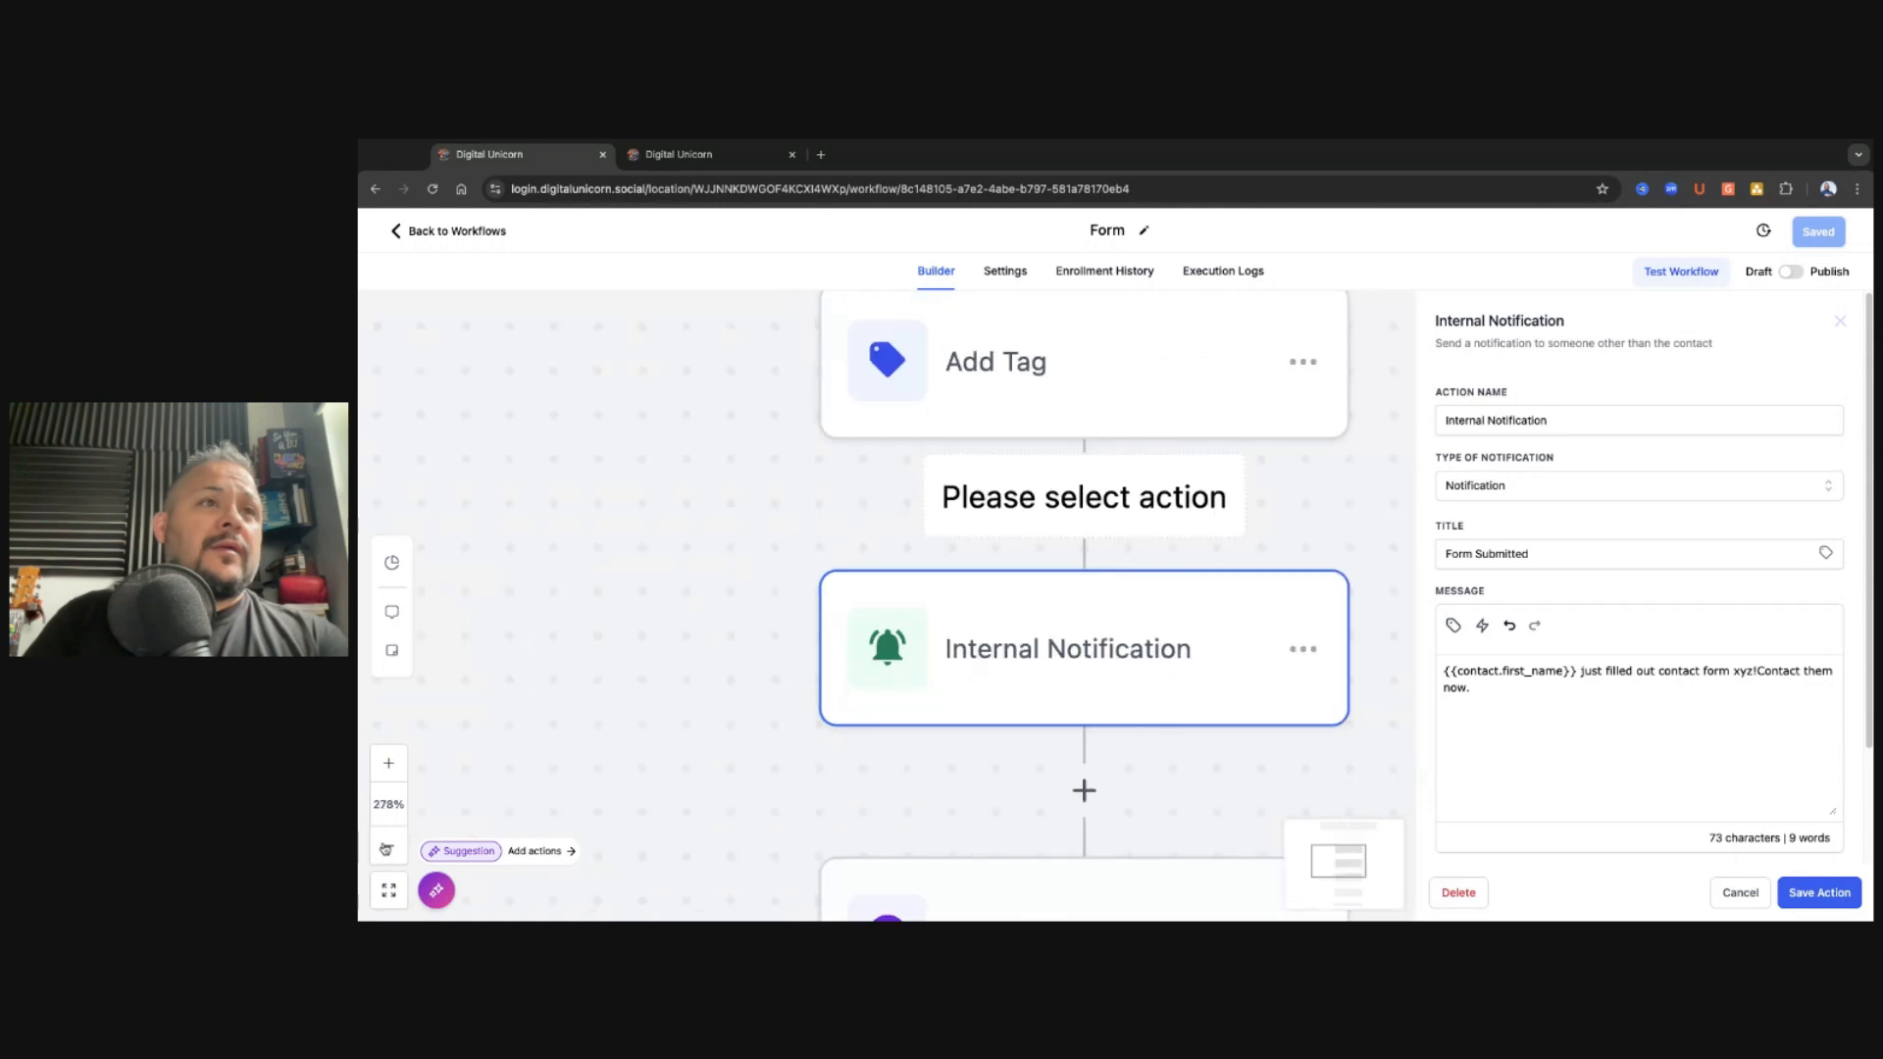
scroll(1511, 638, "down", 2)
scroll(1514, 594, "up", 2)
left_click(1551, 551)
key("ctrl+a")
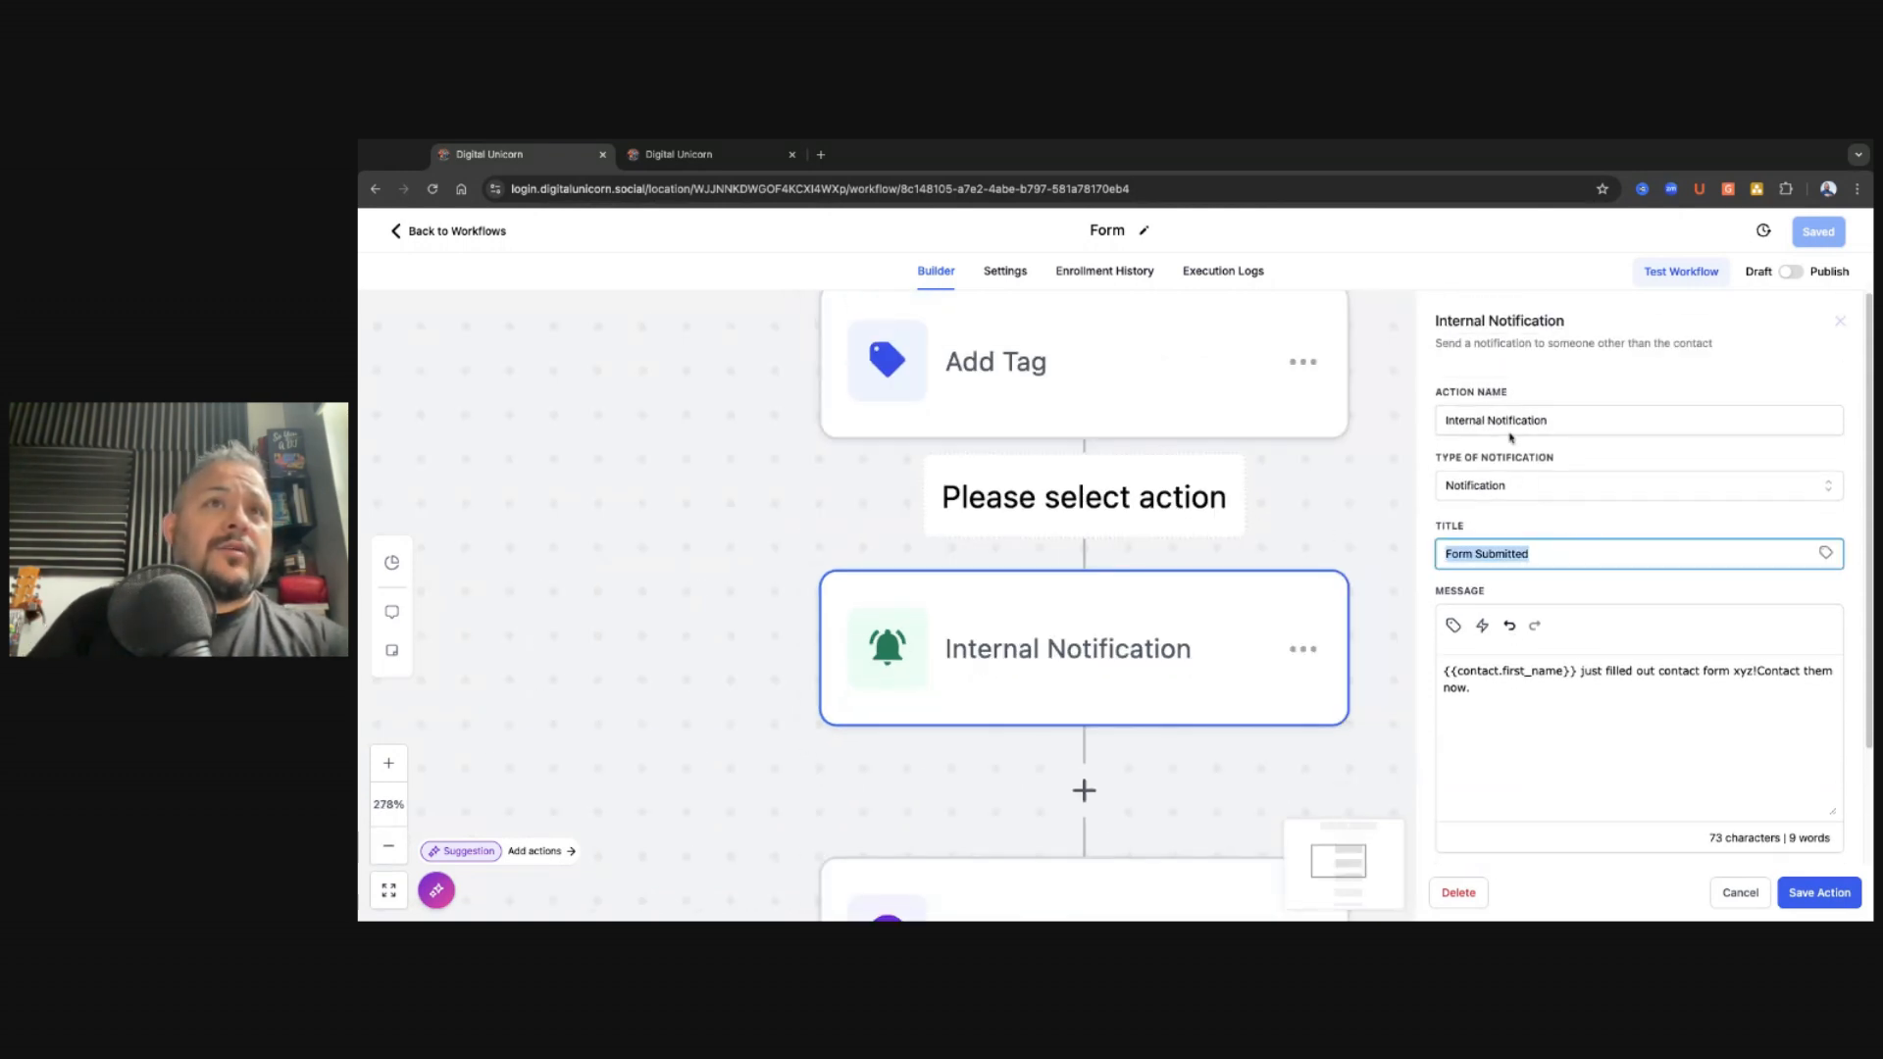
left_click(1469, 687)
key("ctrl+a")
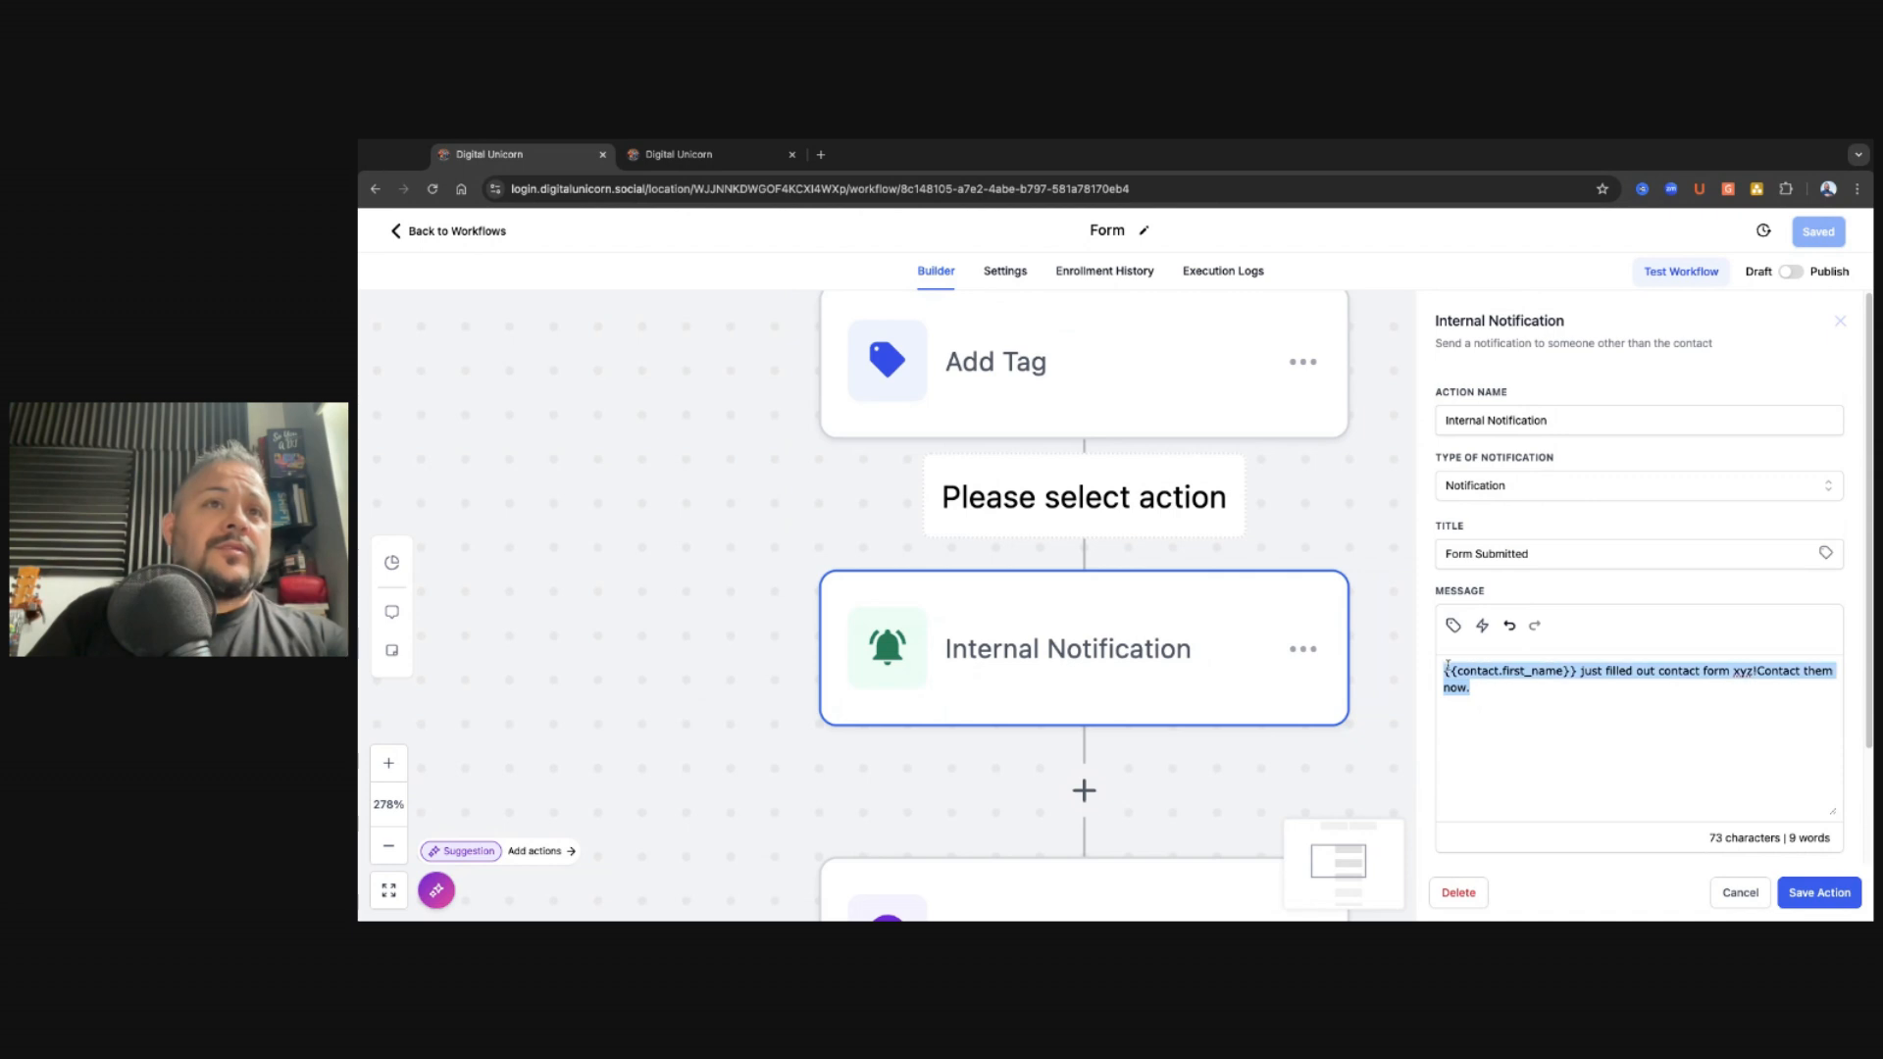
Step: Try a second notification message line with the contact's first name field and ", just filled out", remove it and cancel the edit
left_click(1511, 694)
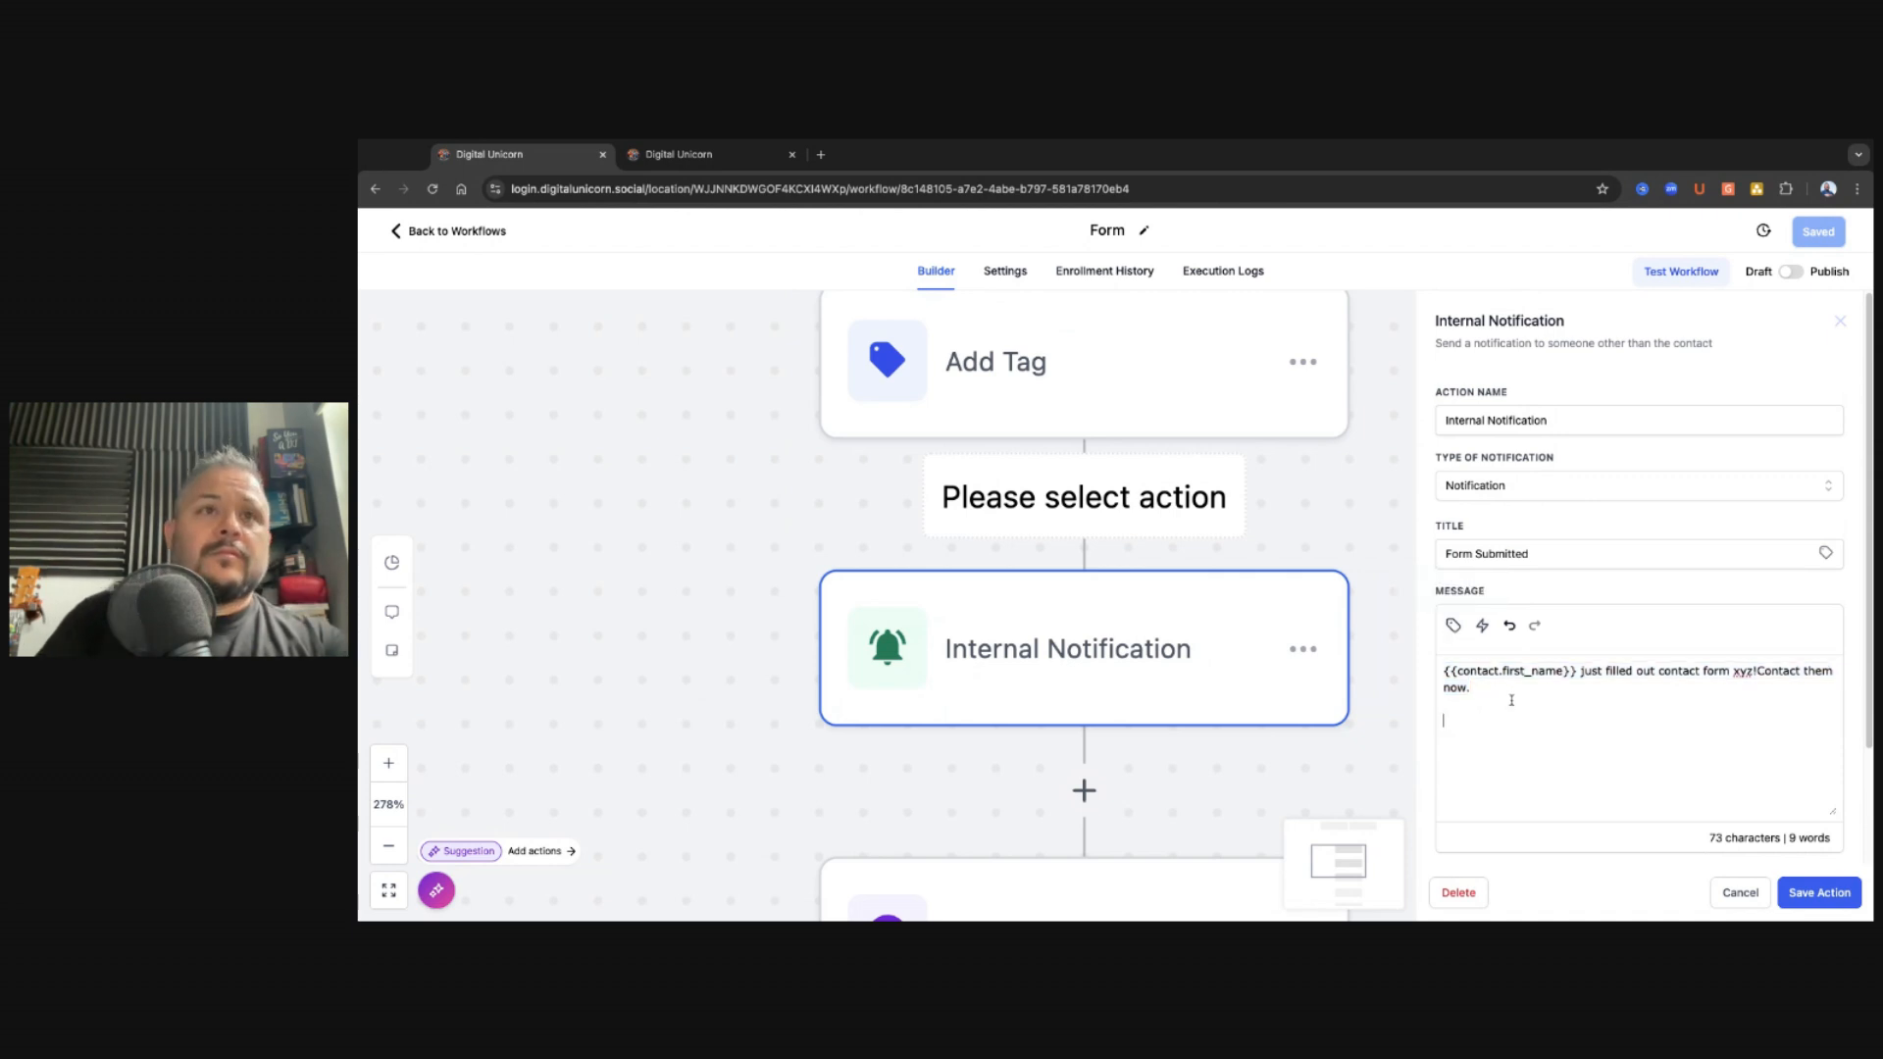
left_click(1456, 628)
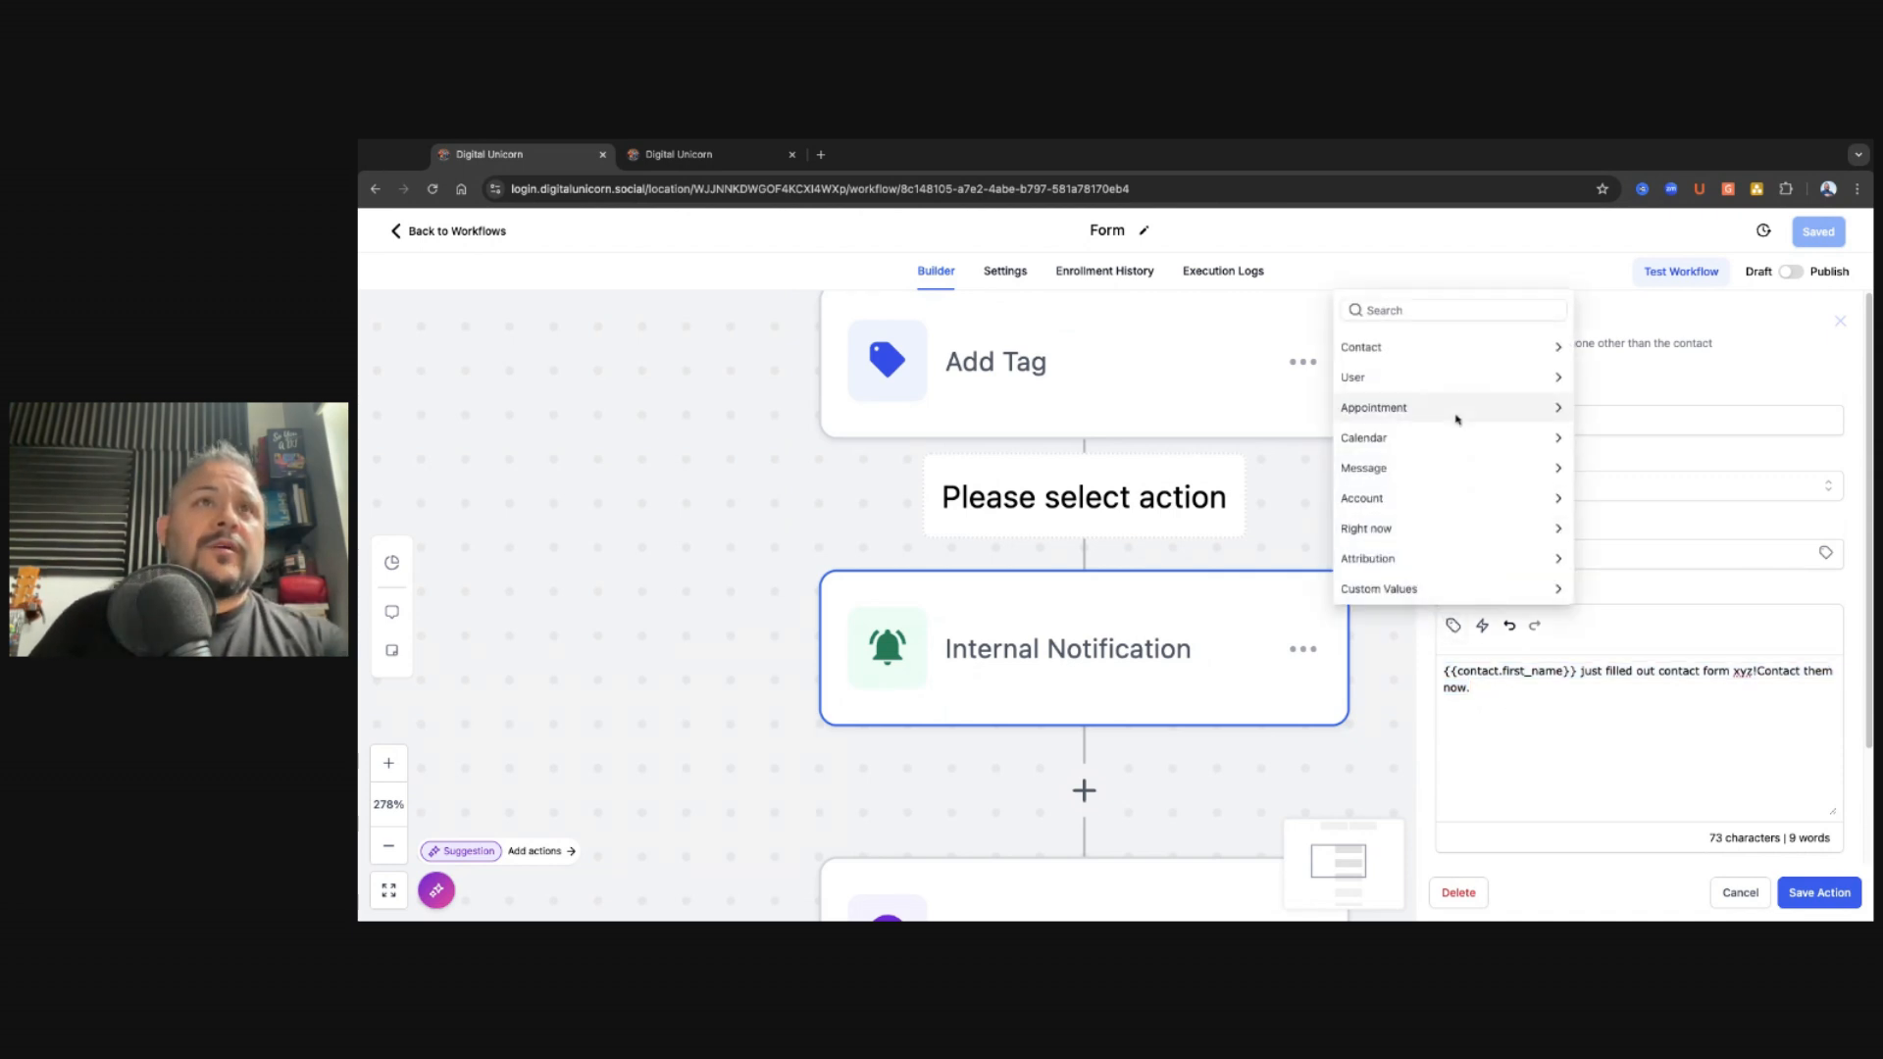
left_click(1524, 355)
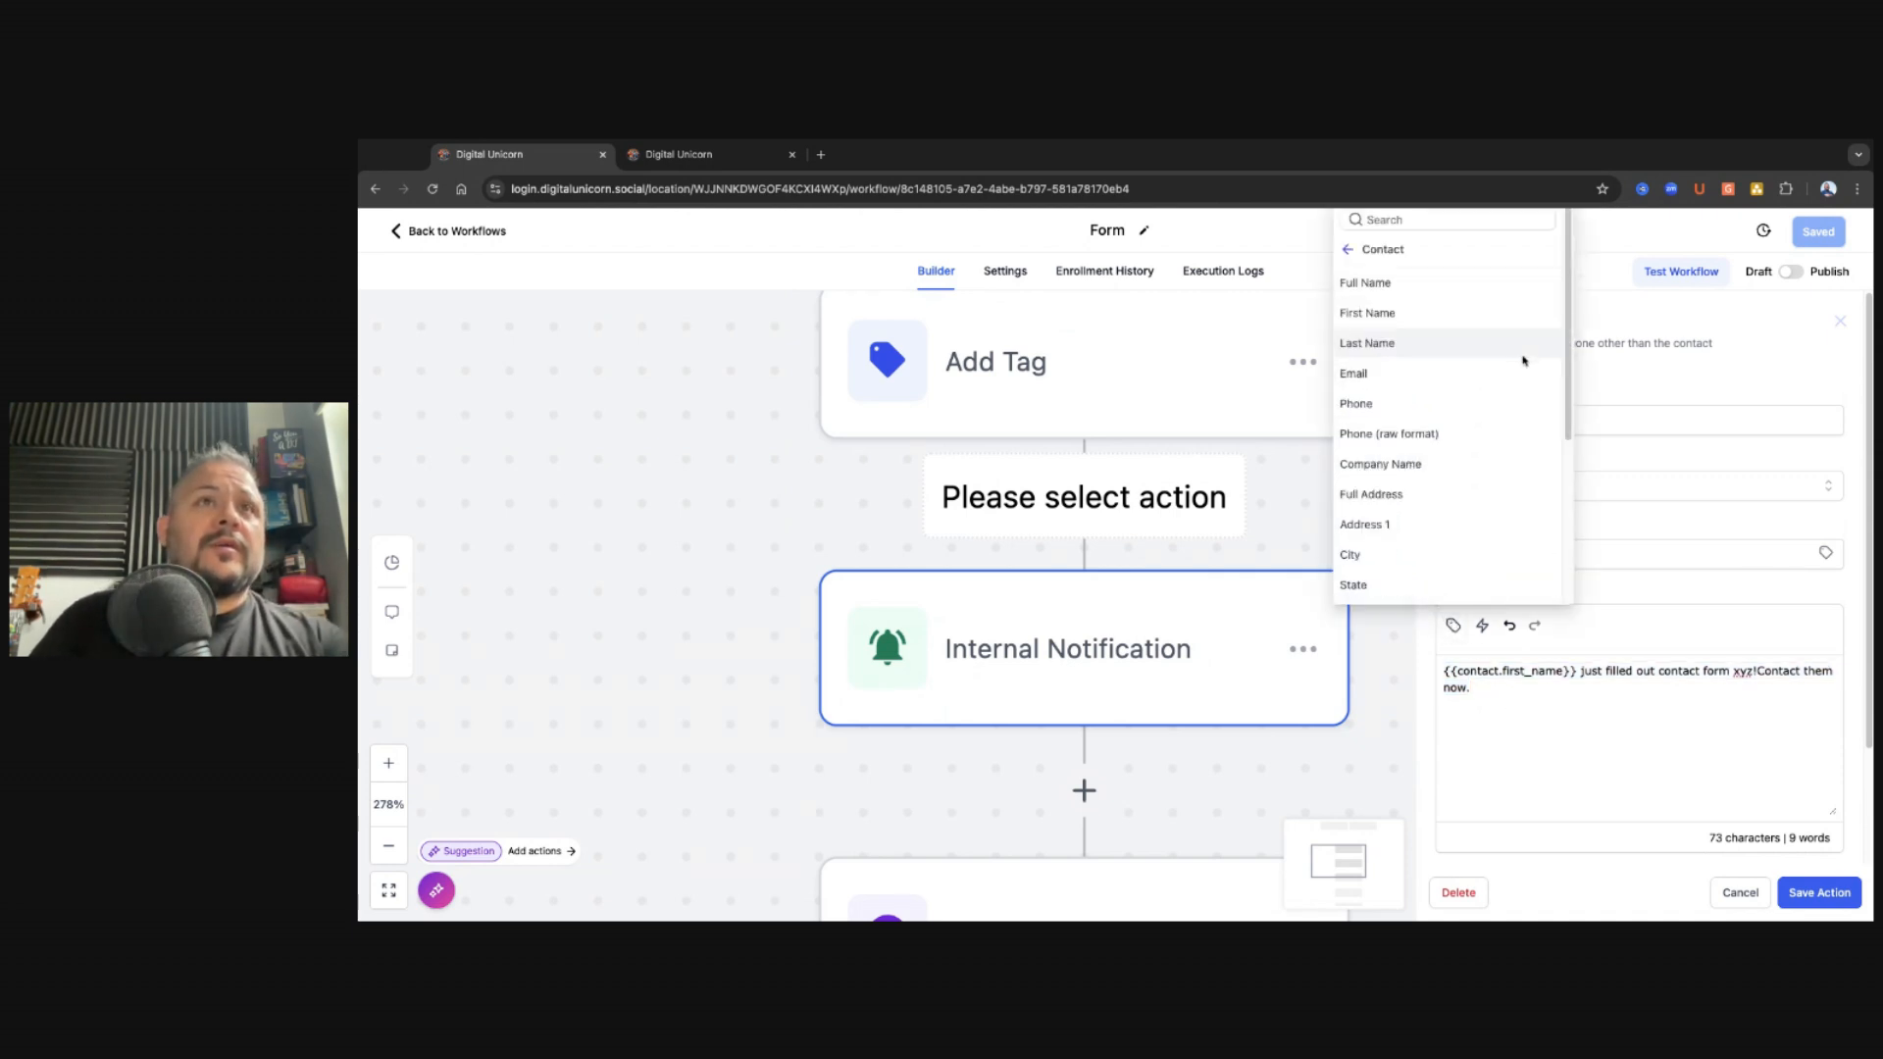
left_click(1429, 309)
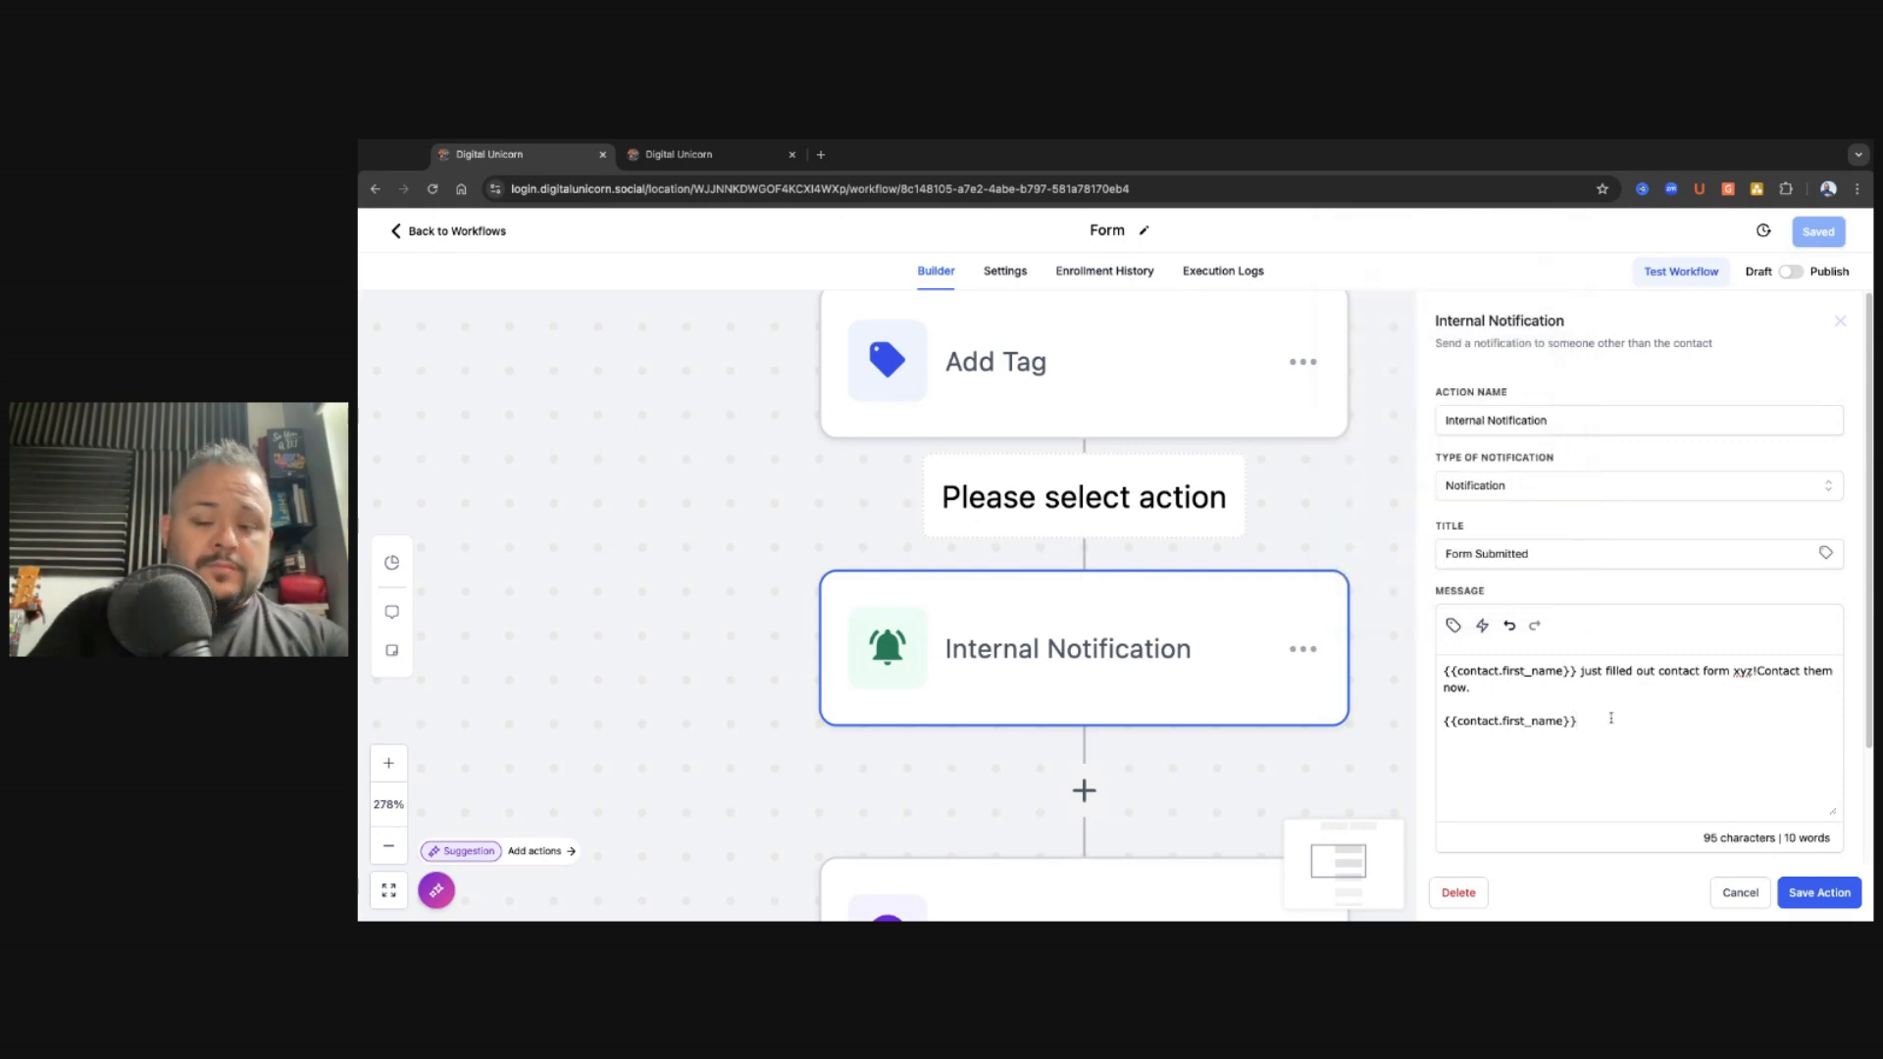
type("just filled out")
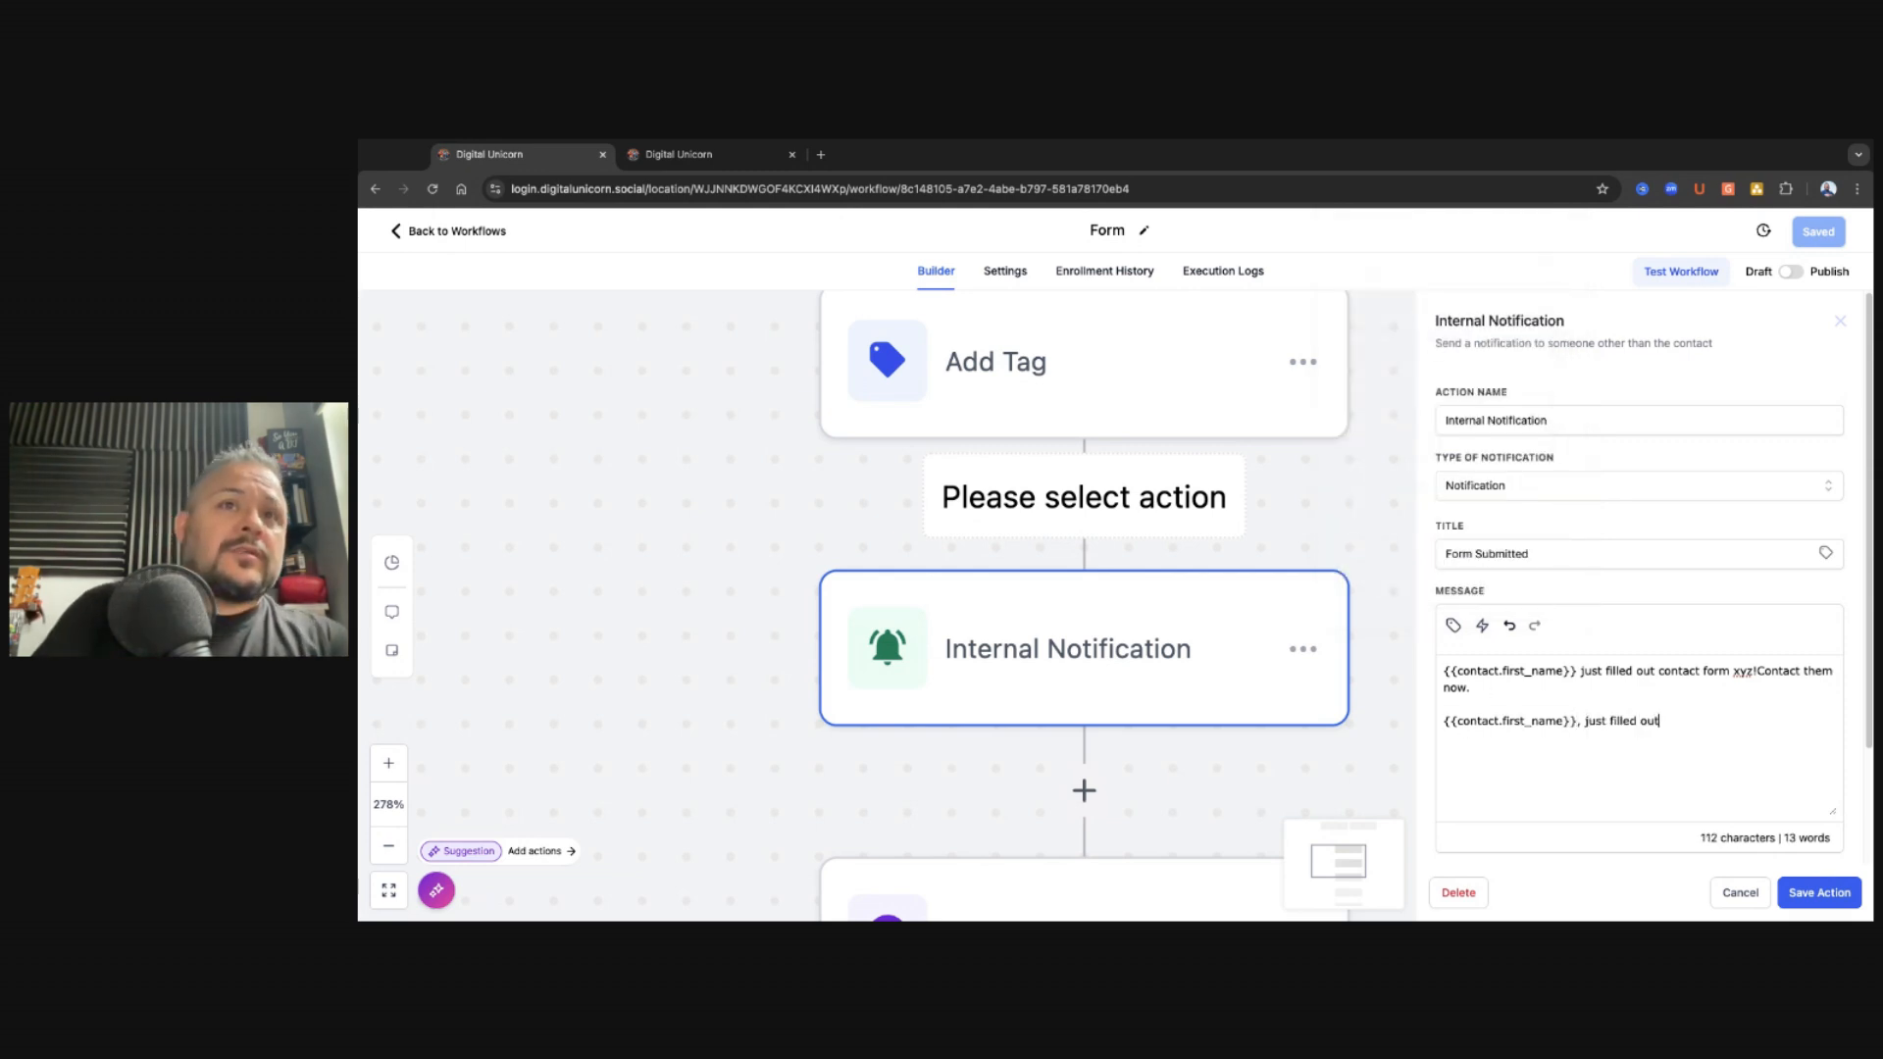
key("shift+Up")
key("BackSpace")
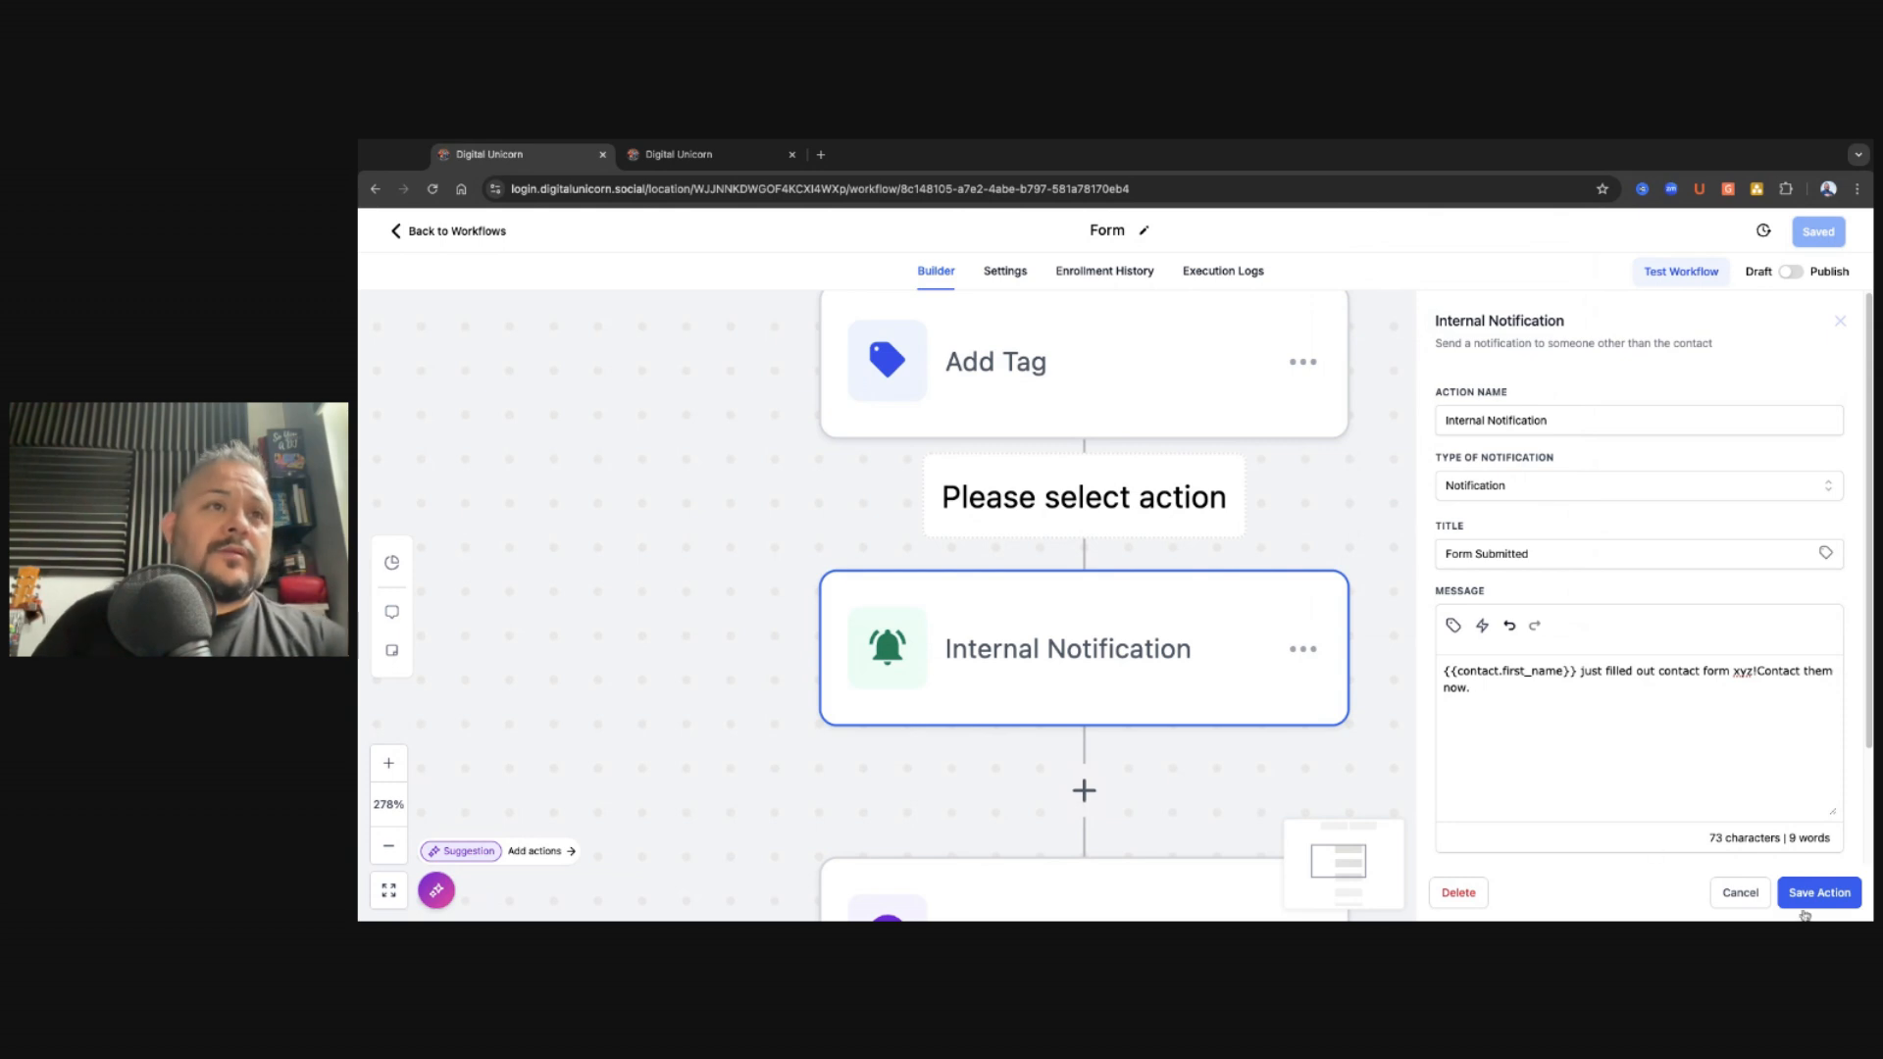
left_click(1740, 892)
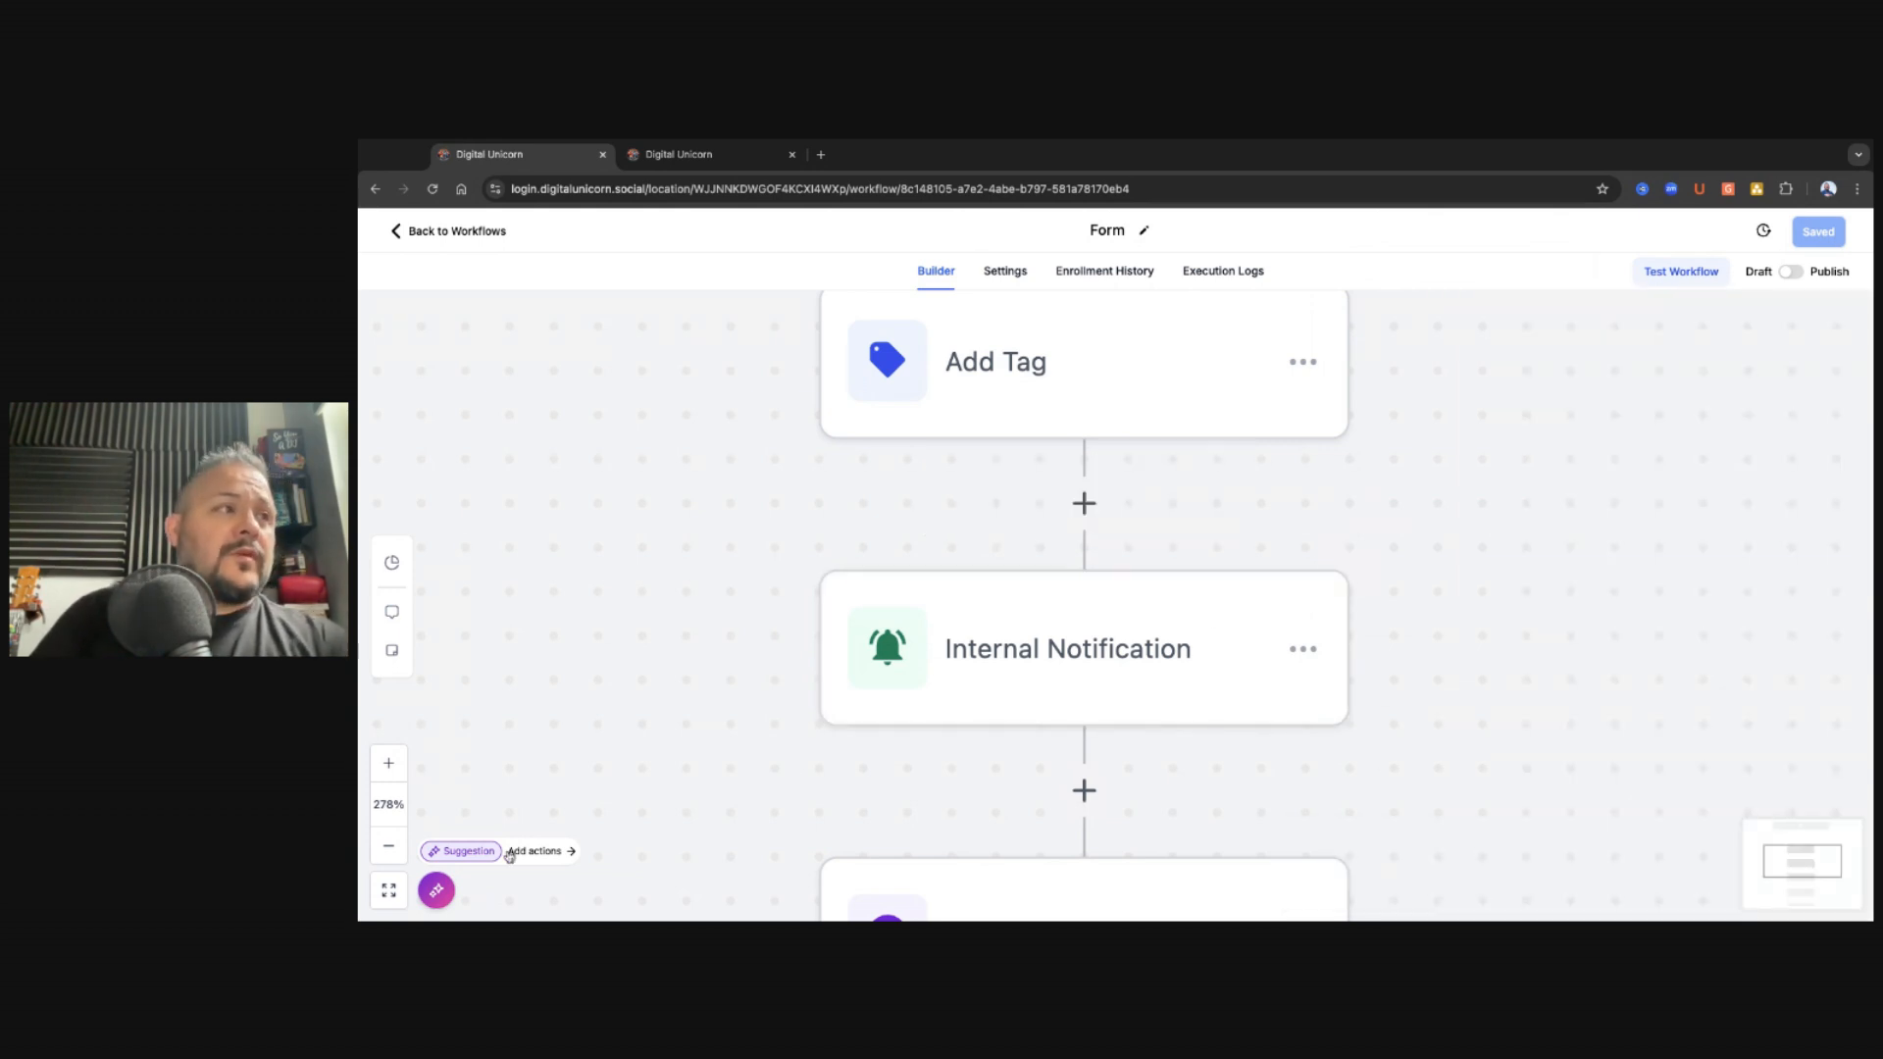
Step: Review the Wait step's time delay settings and search the available actions for delay
left_click(388, 847)
left_click(388, 848)
scroll(1138, 665, "down", 3)
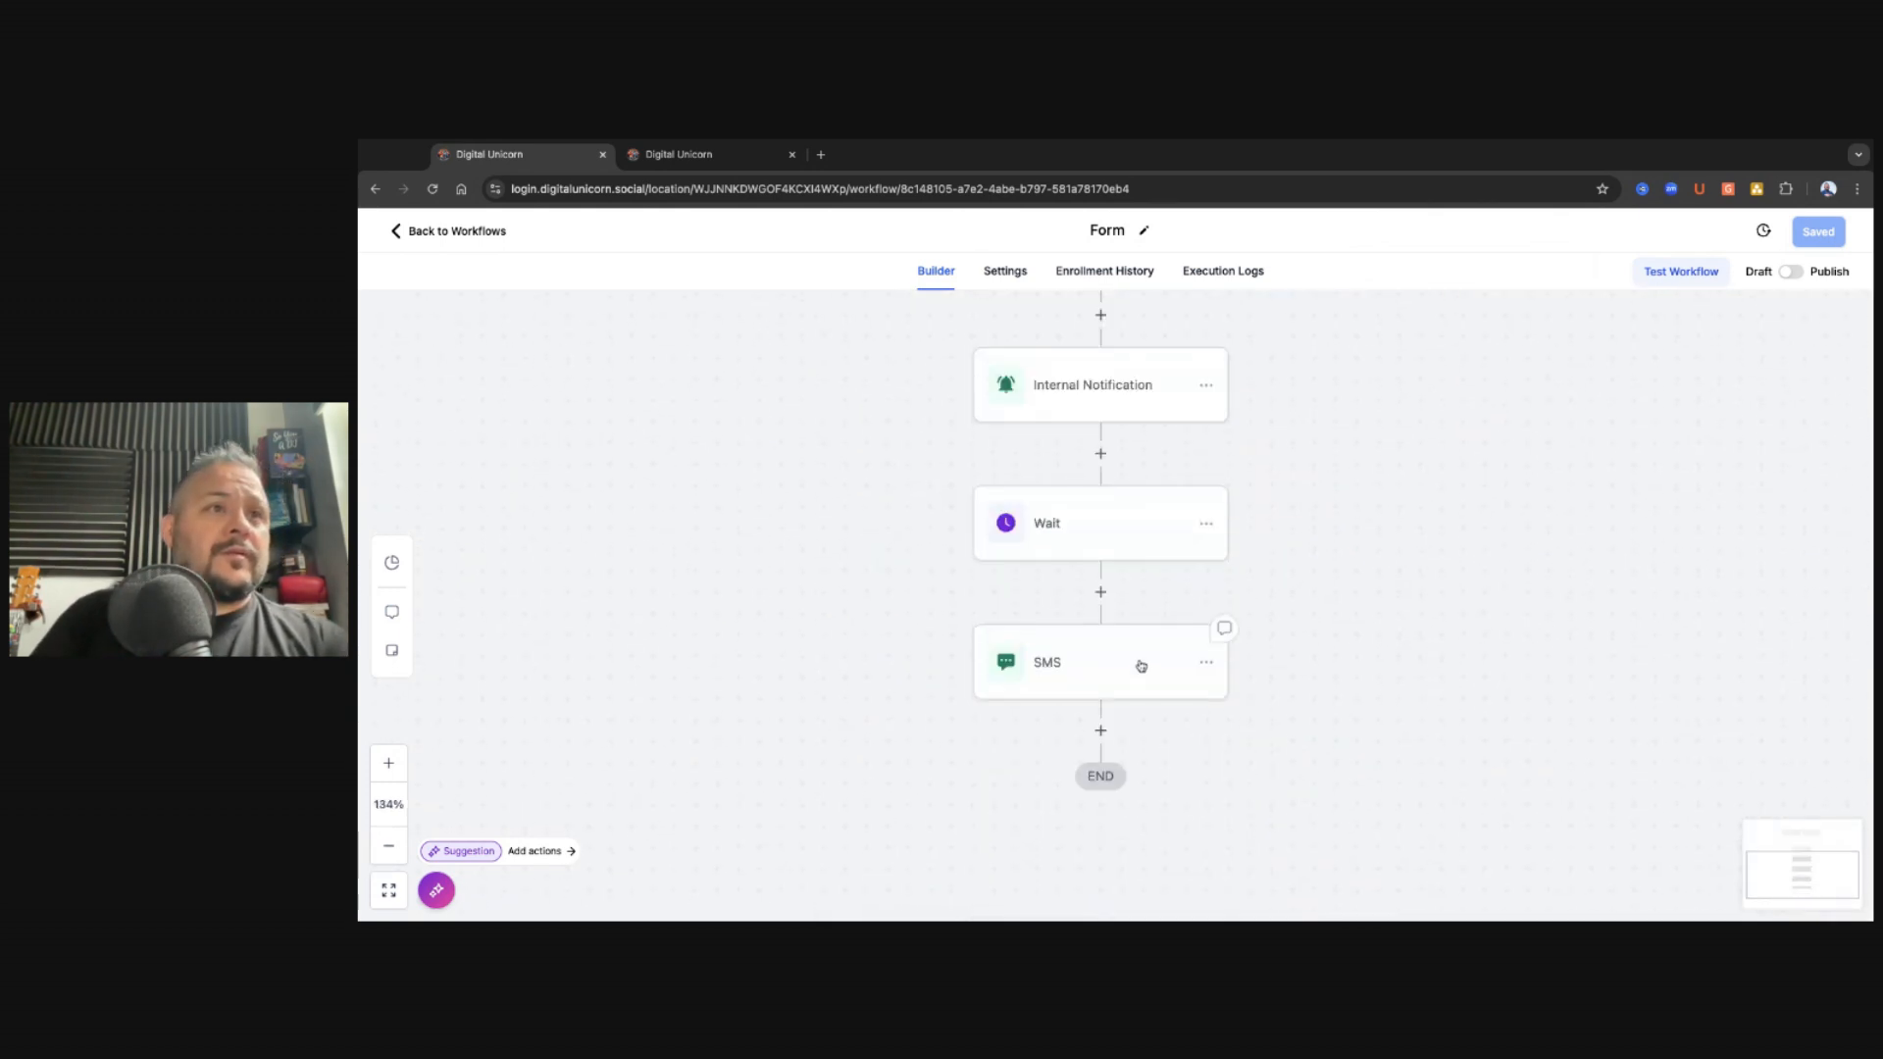
left_click(1107, 533)
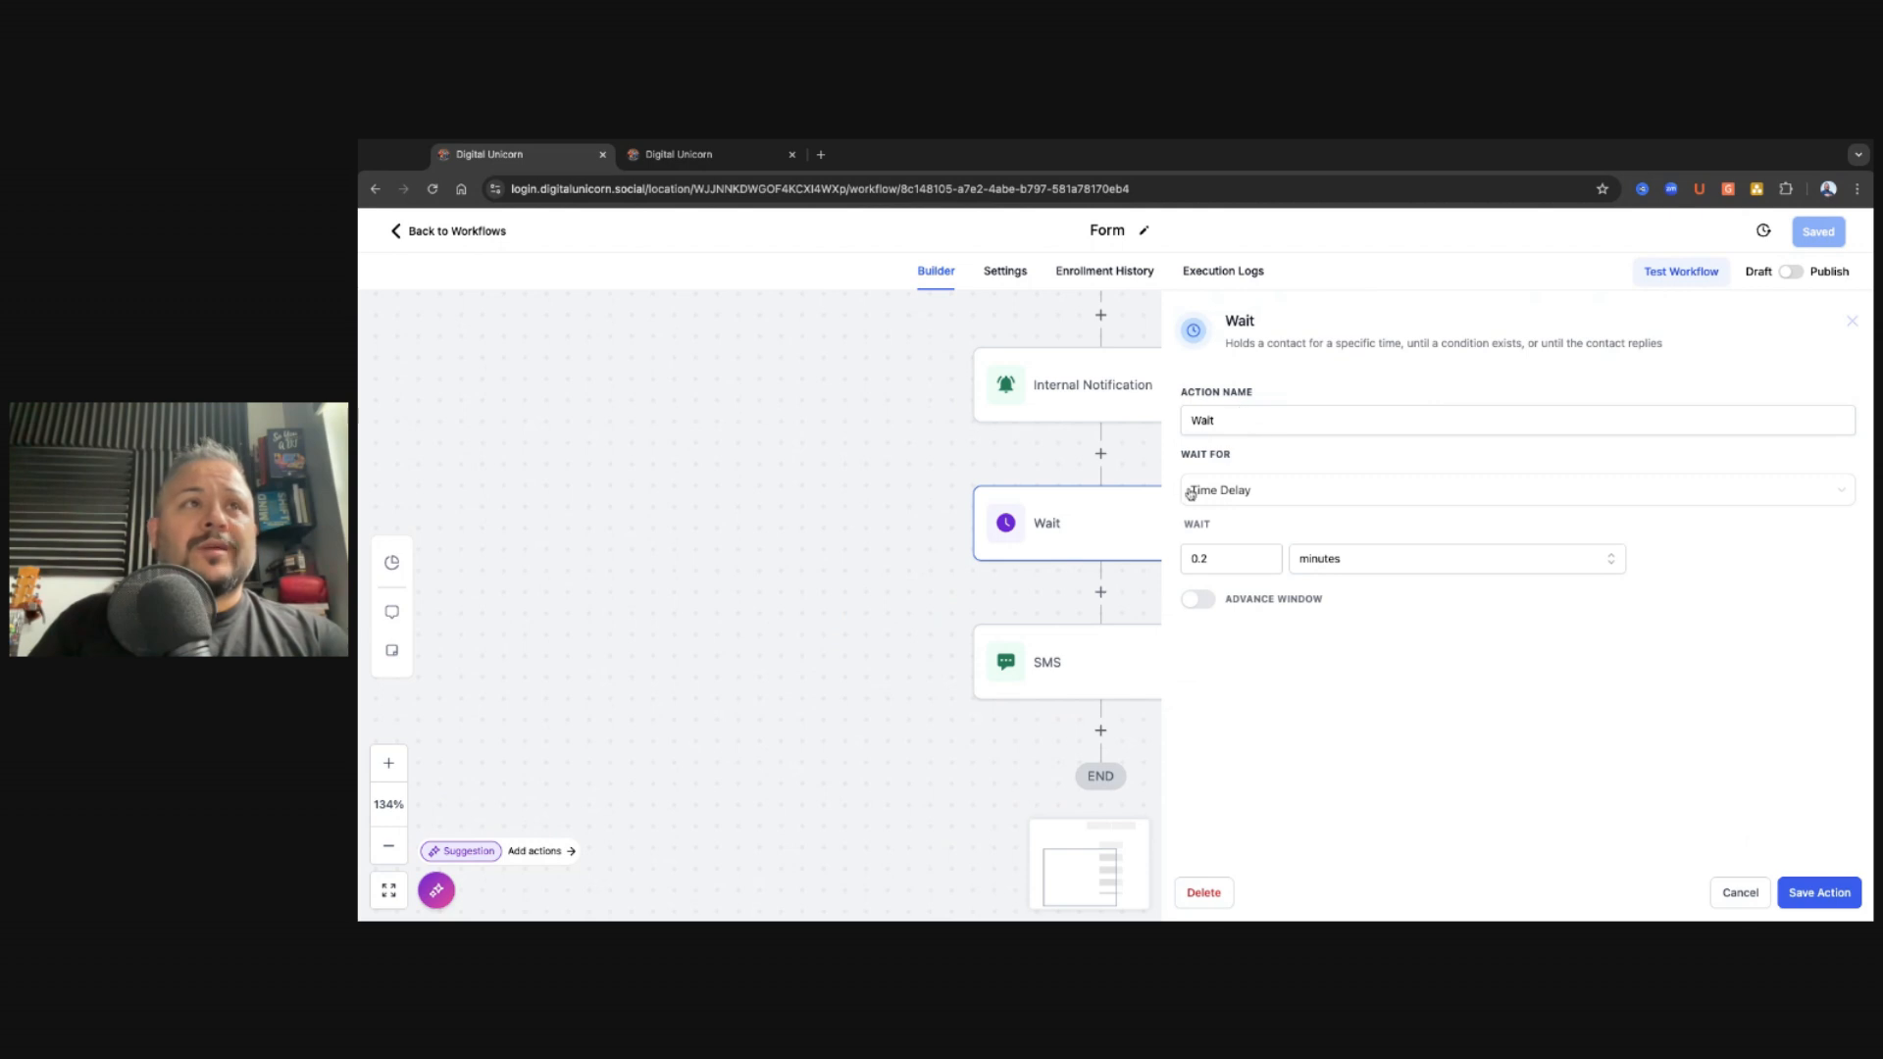
left_click(1101, 592)
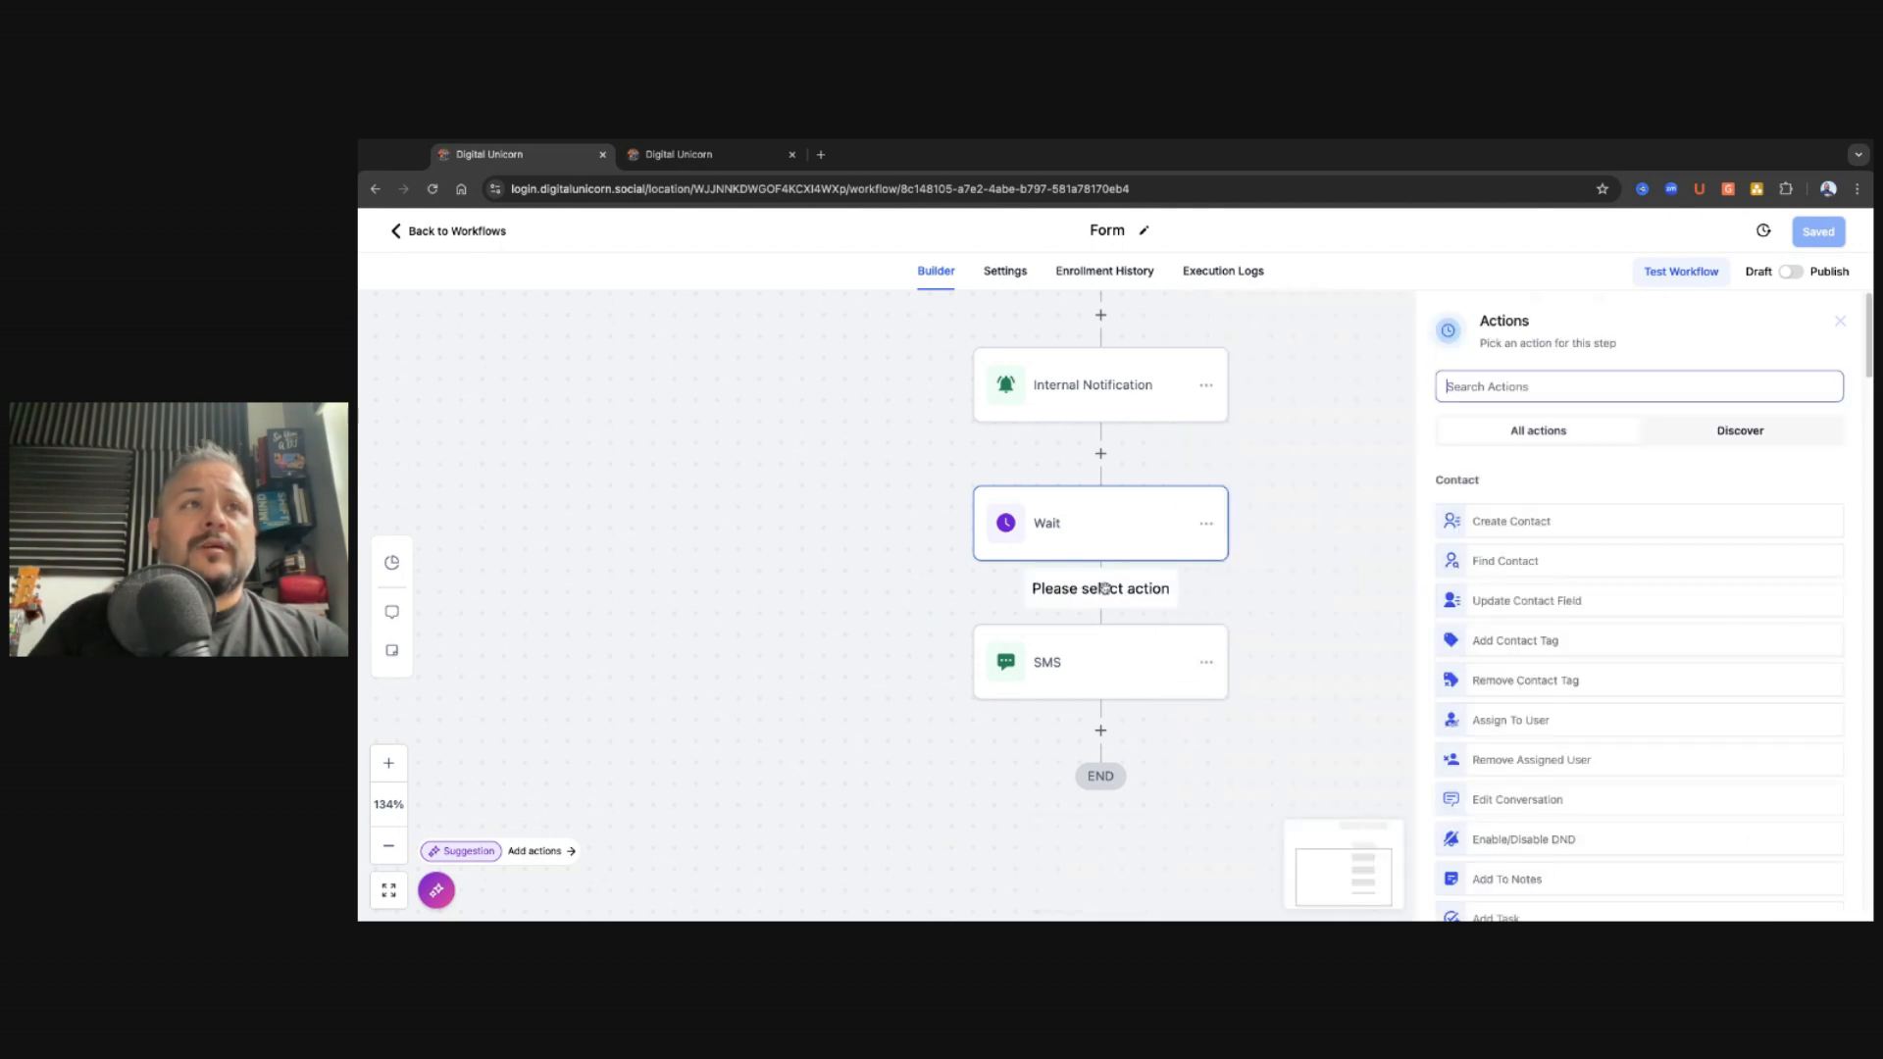
left_click(1544, 379)
type("delay")
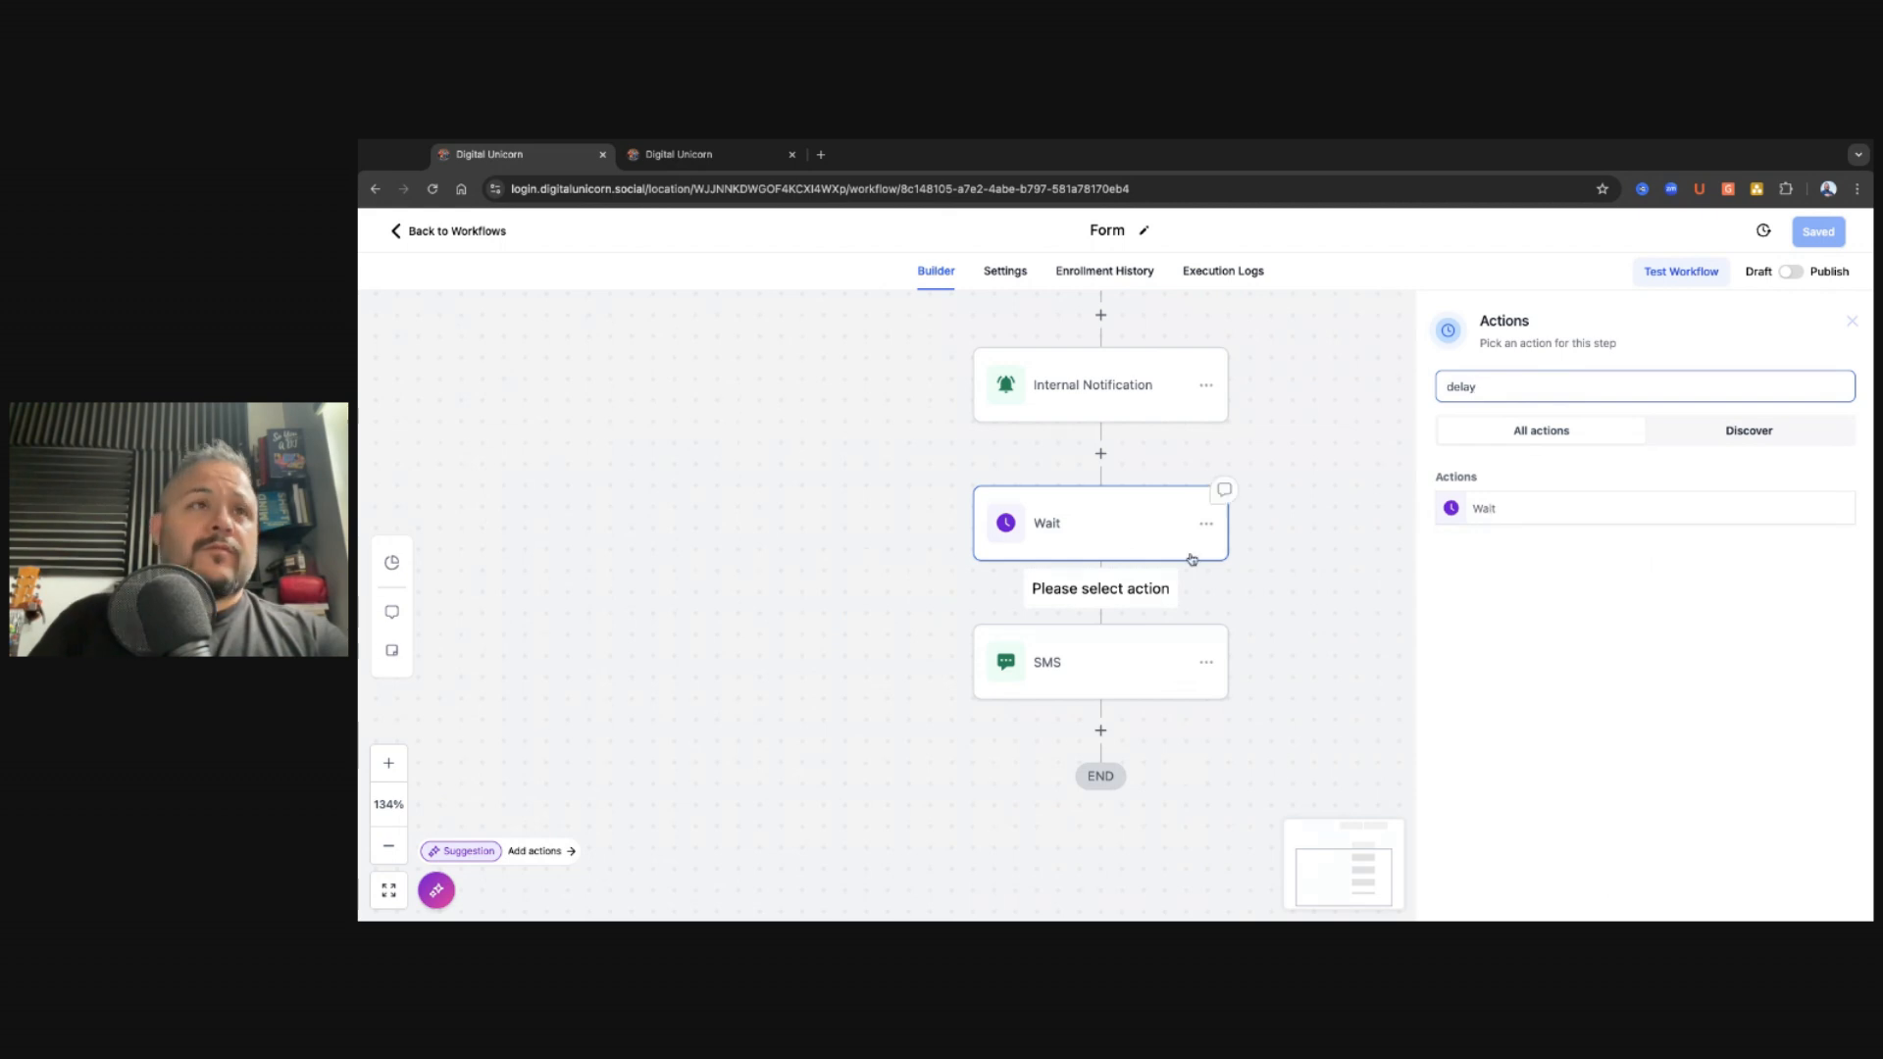
left_click(1099, 529)
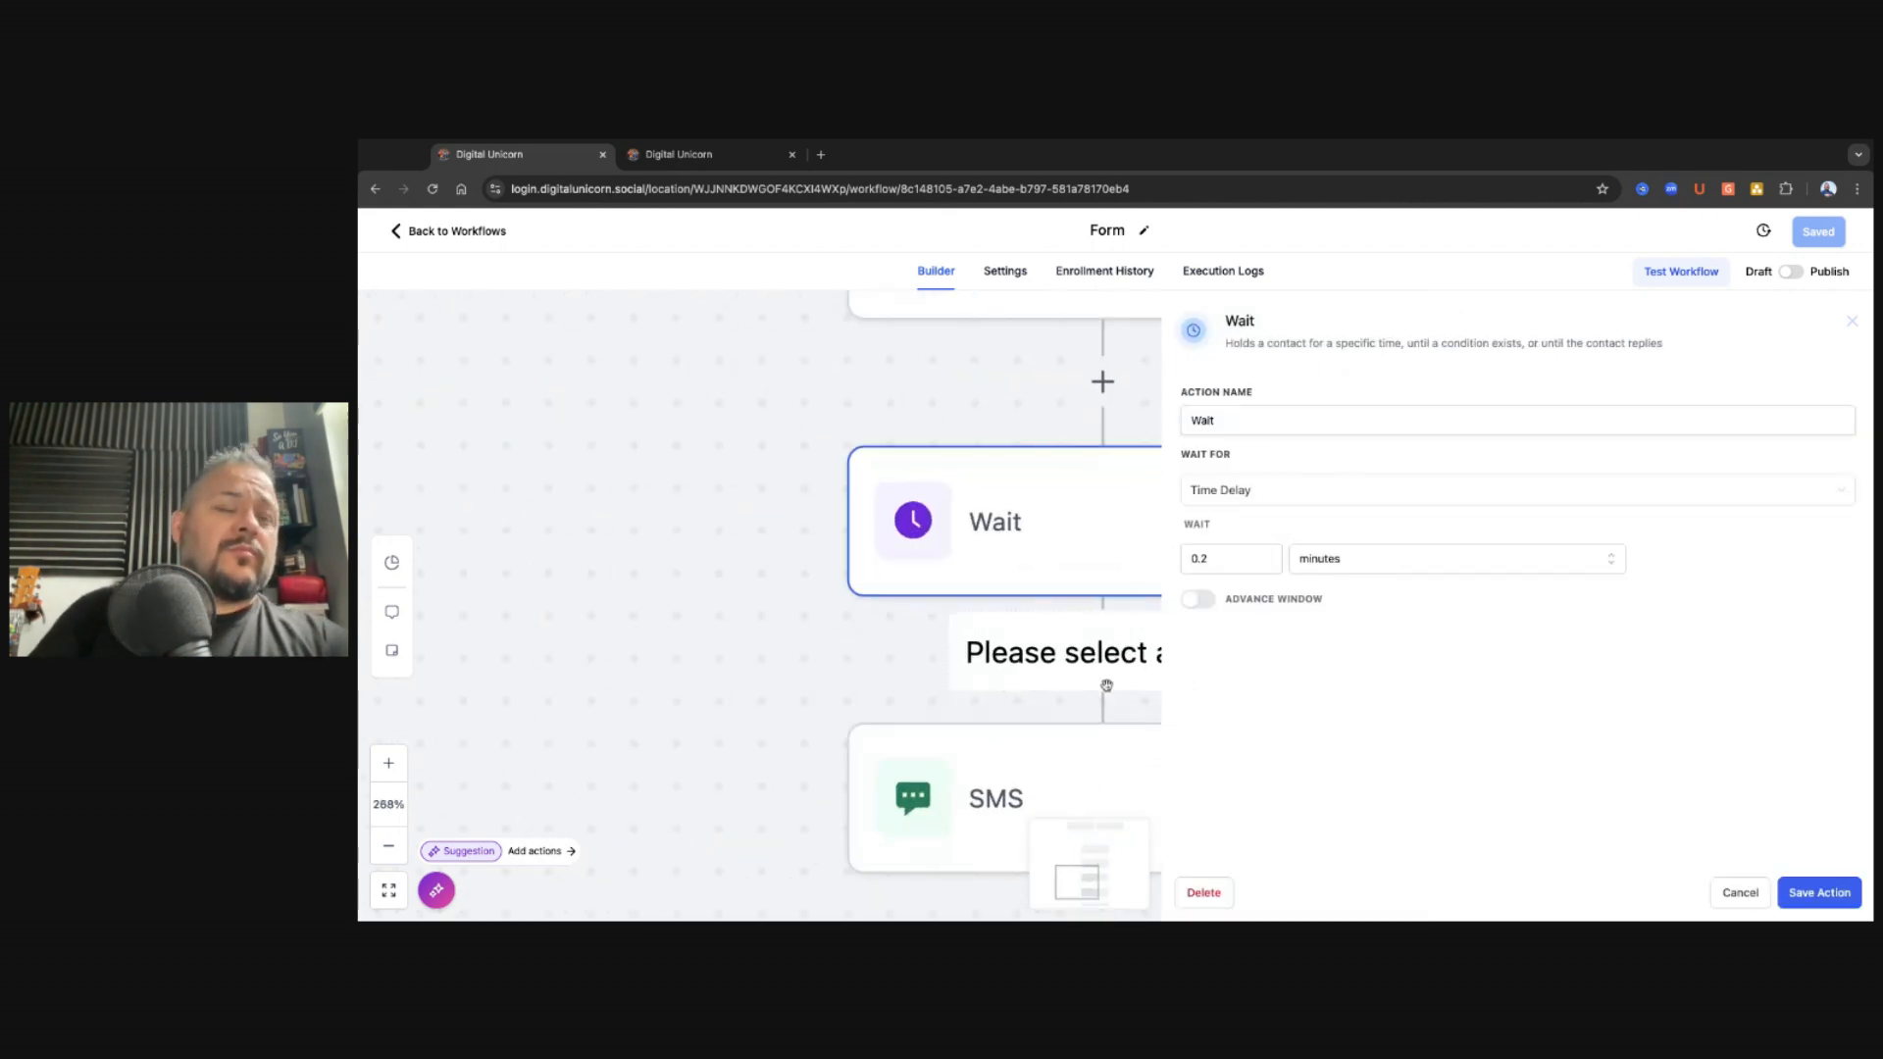
Step: Search the available actions for sms and examine the SMS step's message with its contact first name placeholder
left_click(389, 845)
left_click(872, 708)
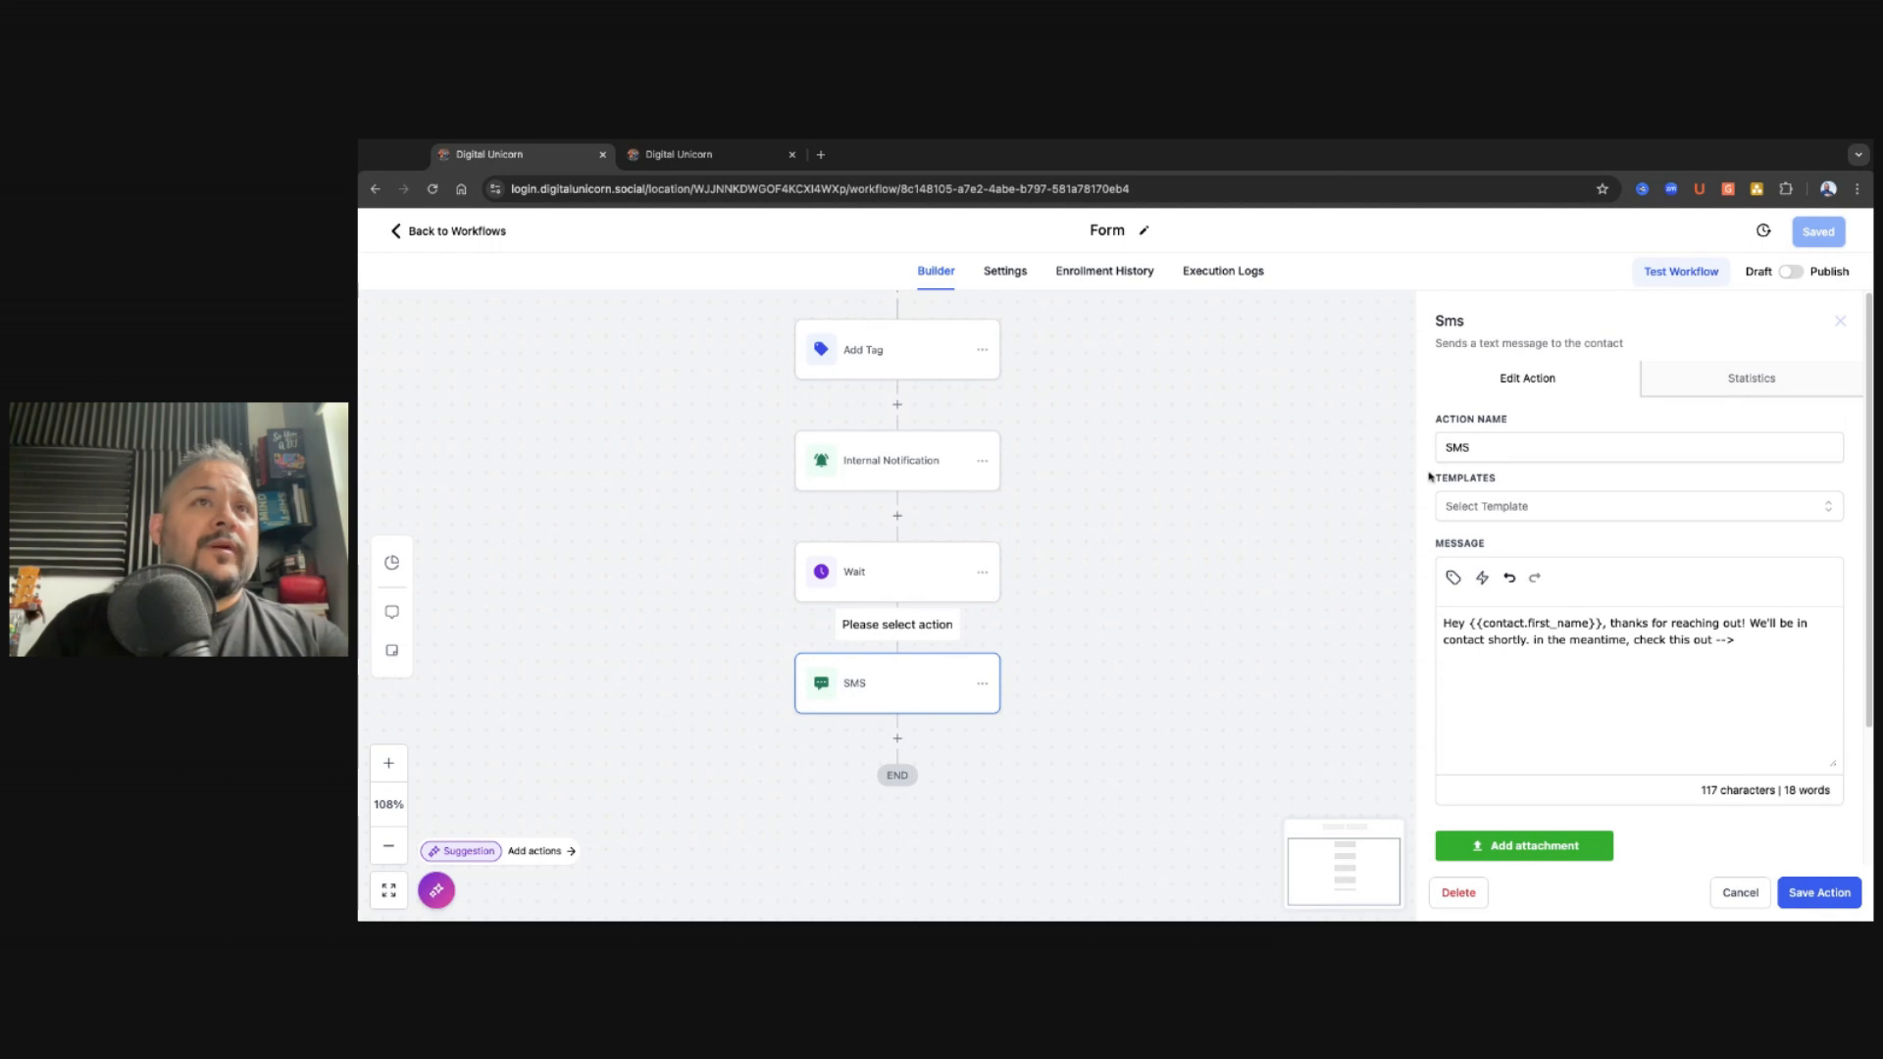
left_click(898, 738)
type("sms")
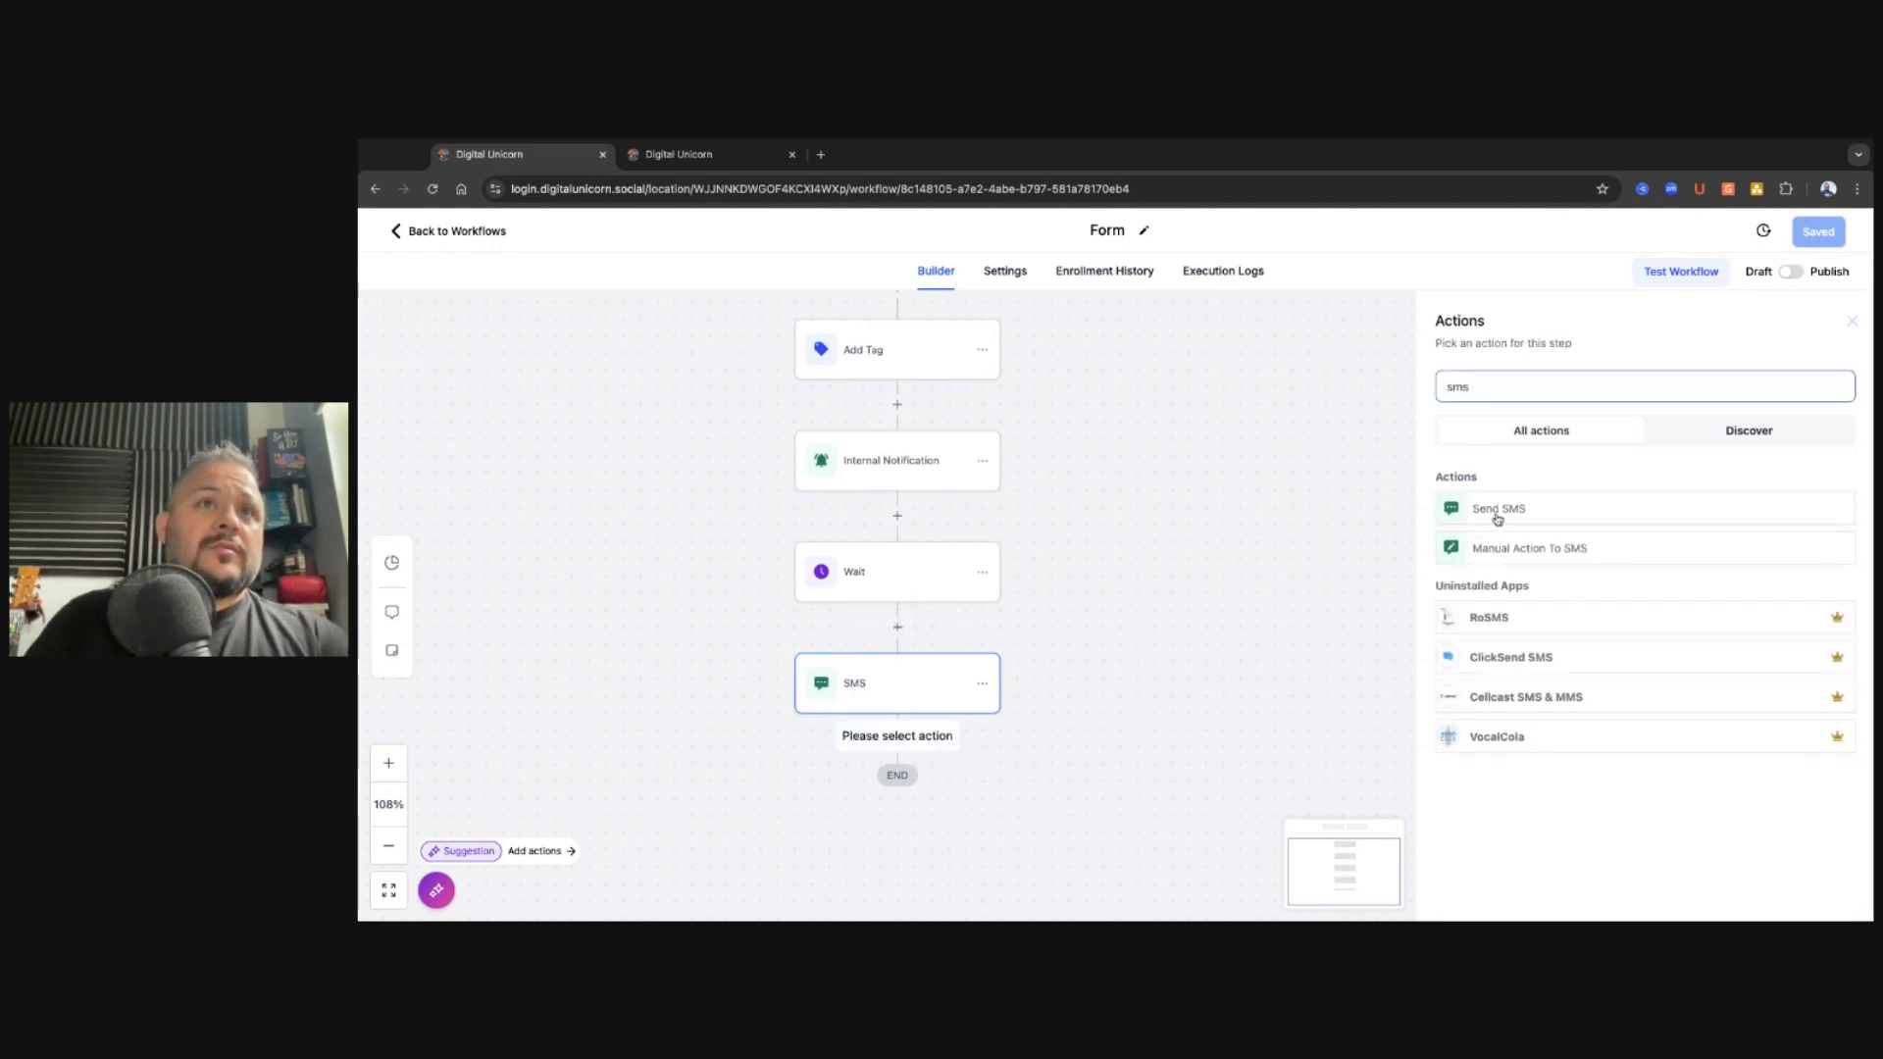
left_click(1278, 641)
left_click(903, 699)
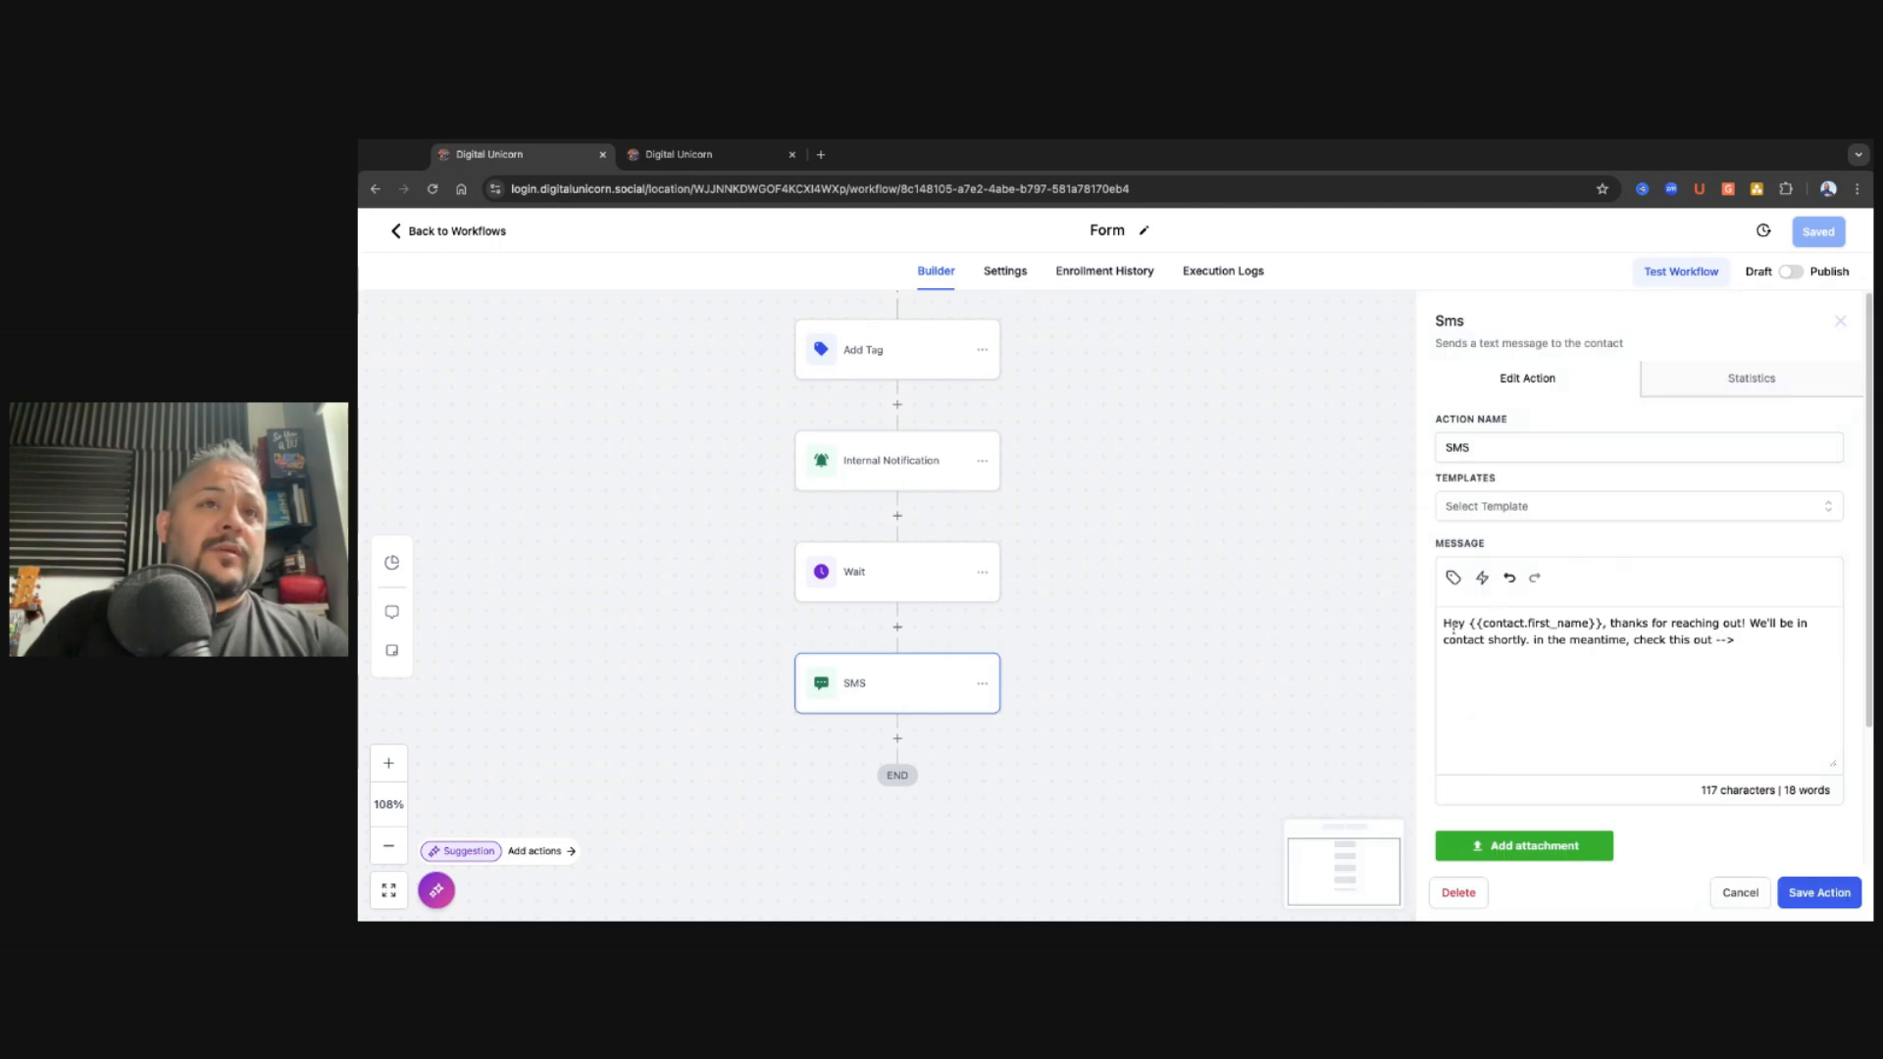
left_click_drag(1443, 627, 1506, 626)
left_click_drag(1605, 626, 1494, 626)
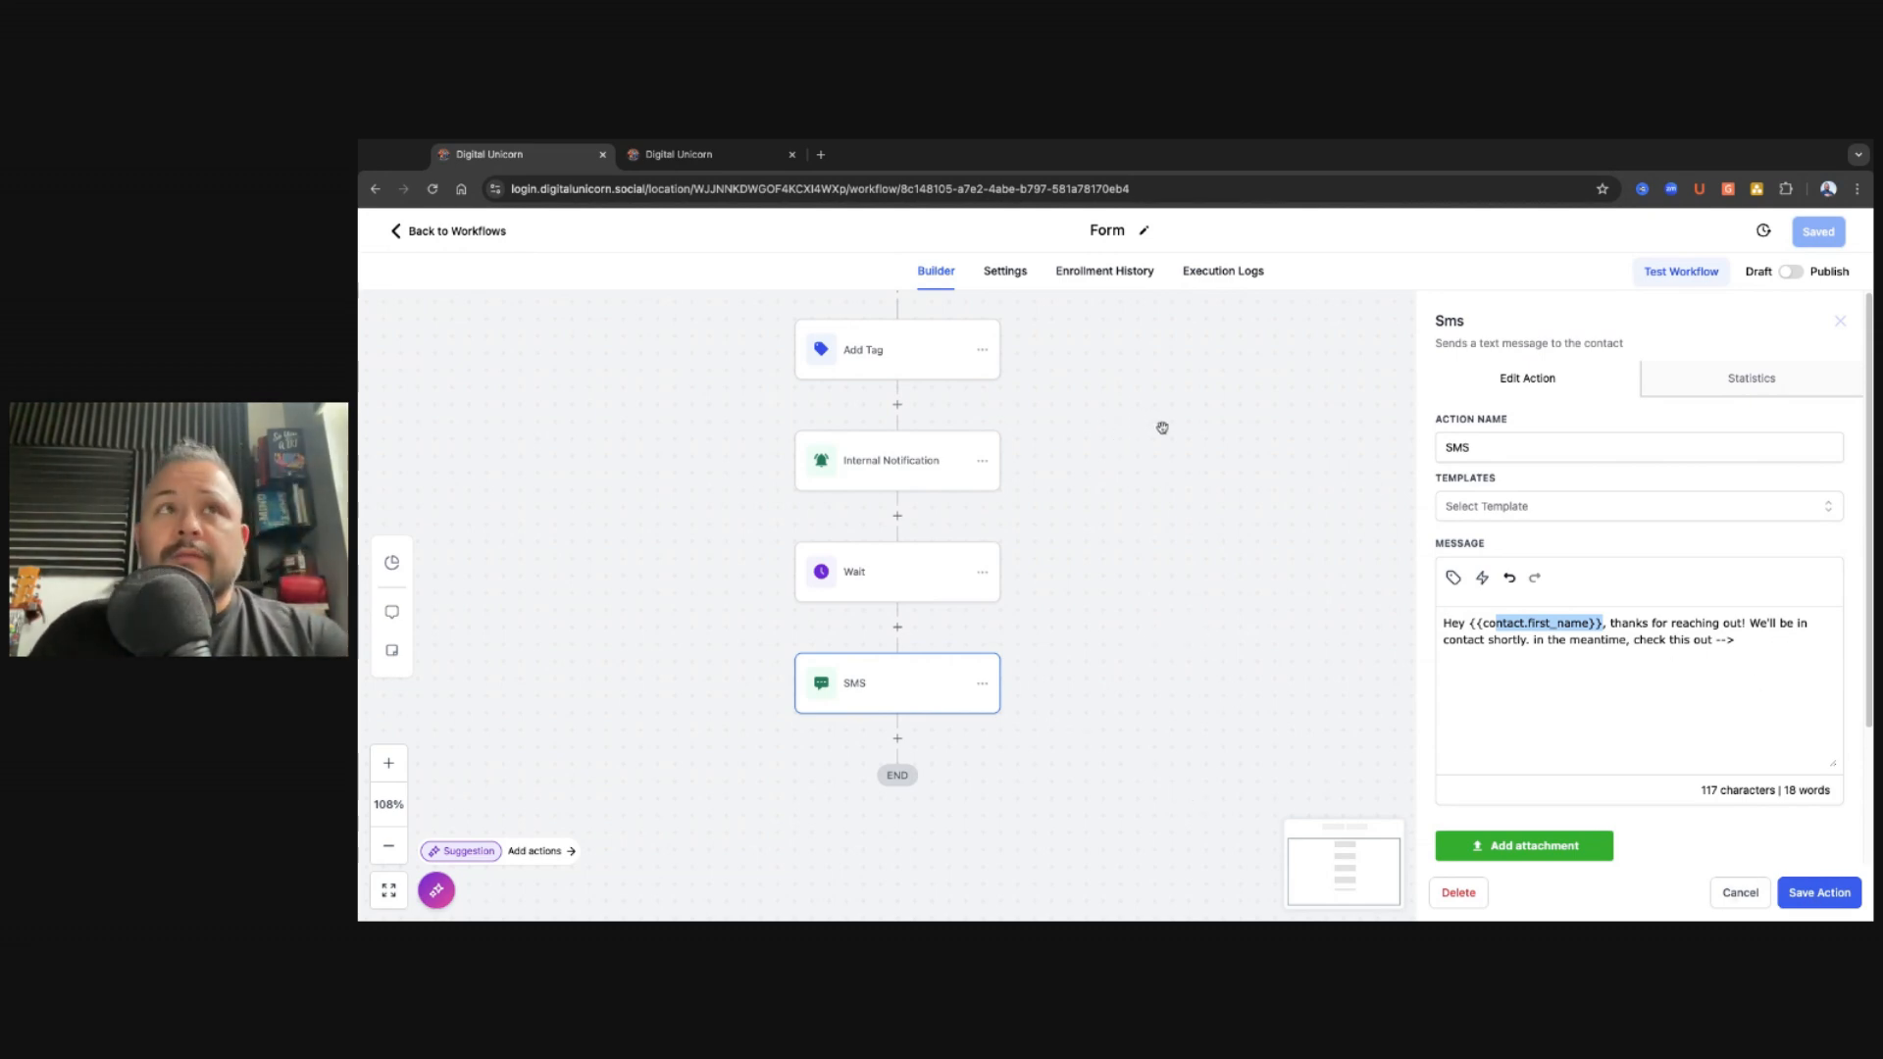
Step: Review the Form workflow's contact and communication settings, return to its builder, and try switching the workflow to Publish and back to Draft
left_click(1007, 271)
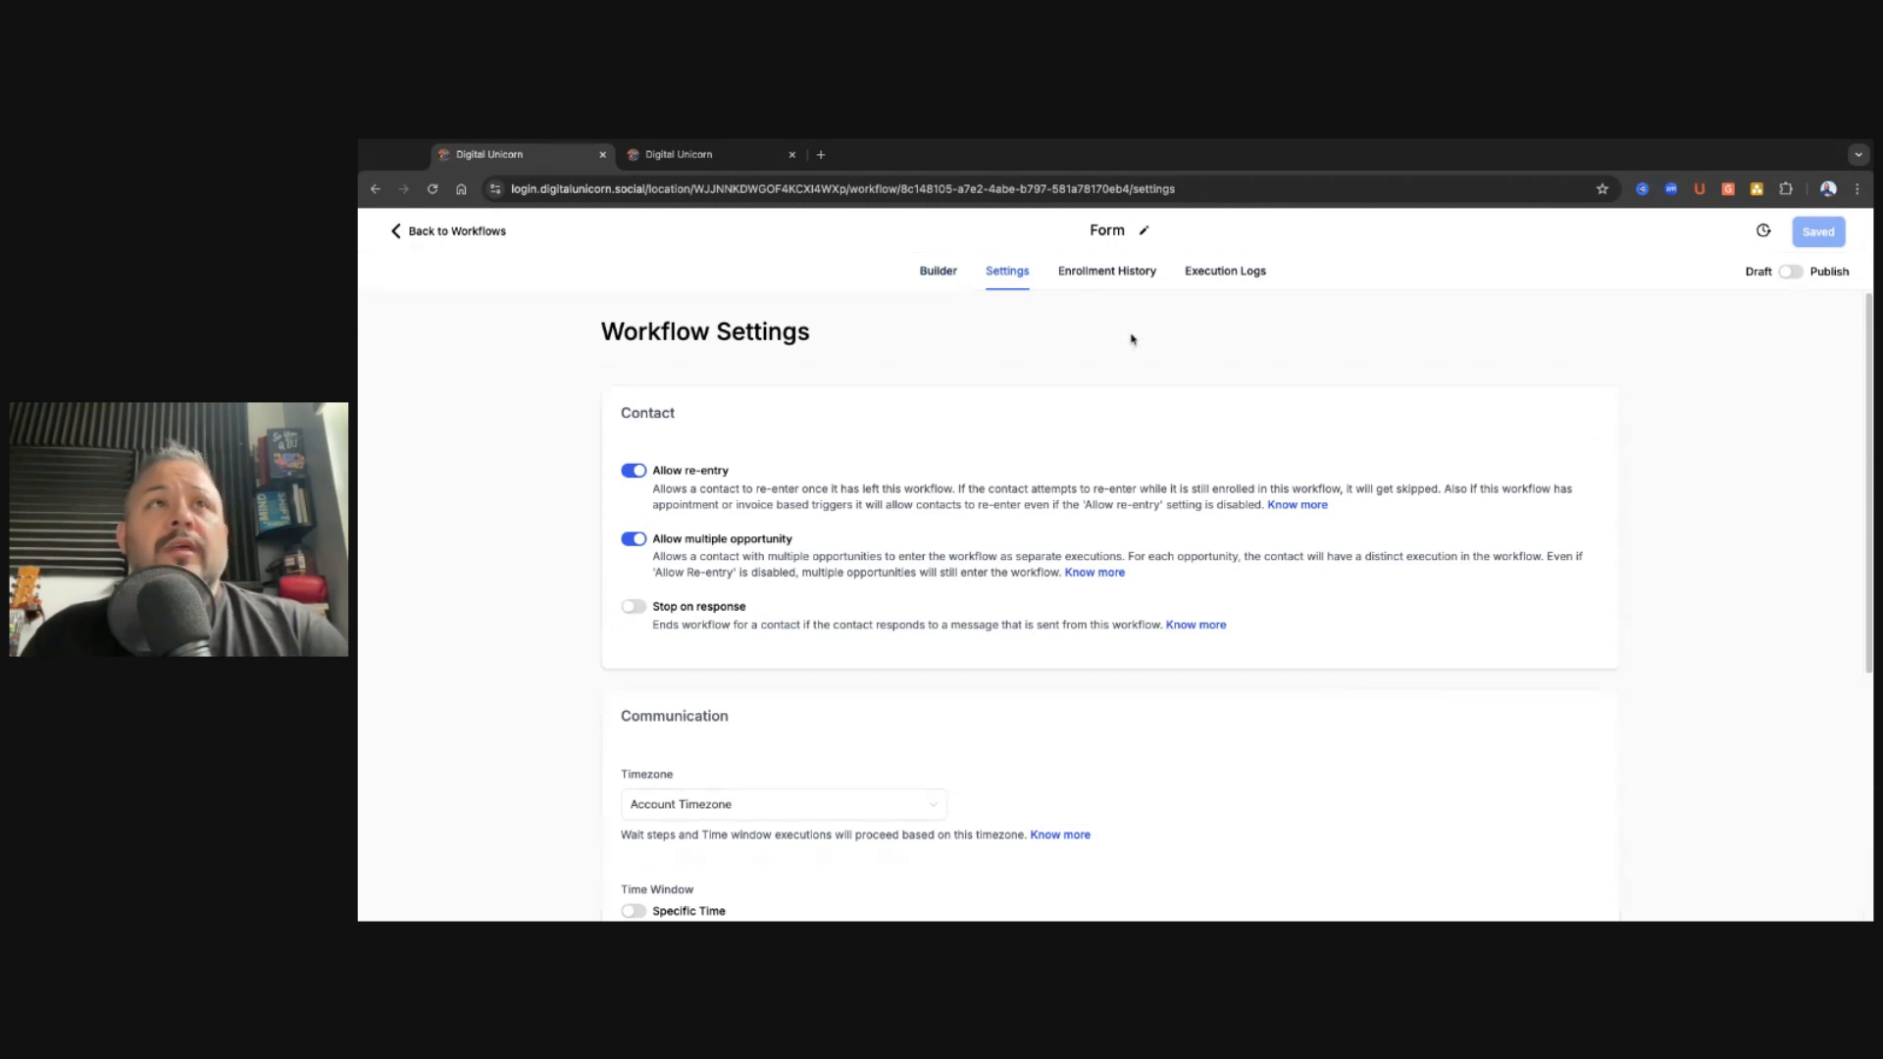
left_click(938, 271)
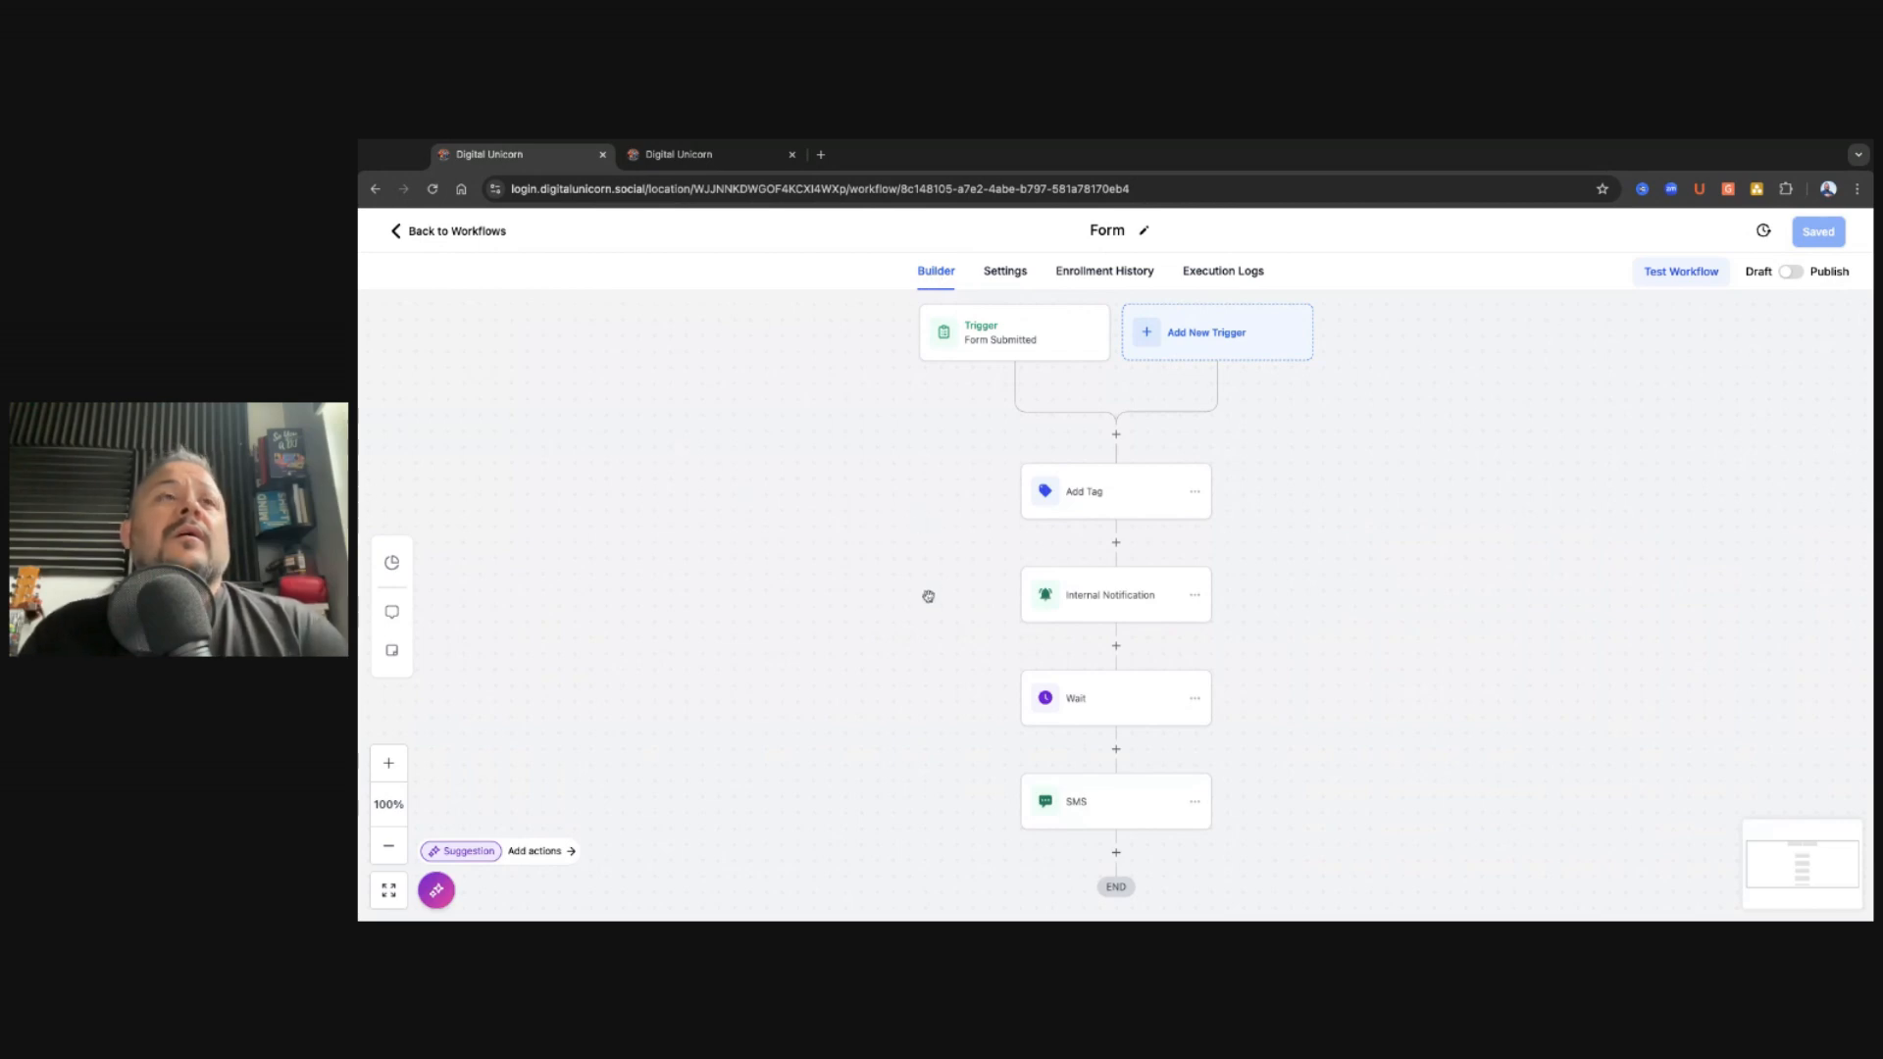
left_click(1790, 271)
left_click(1790, 272)
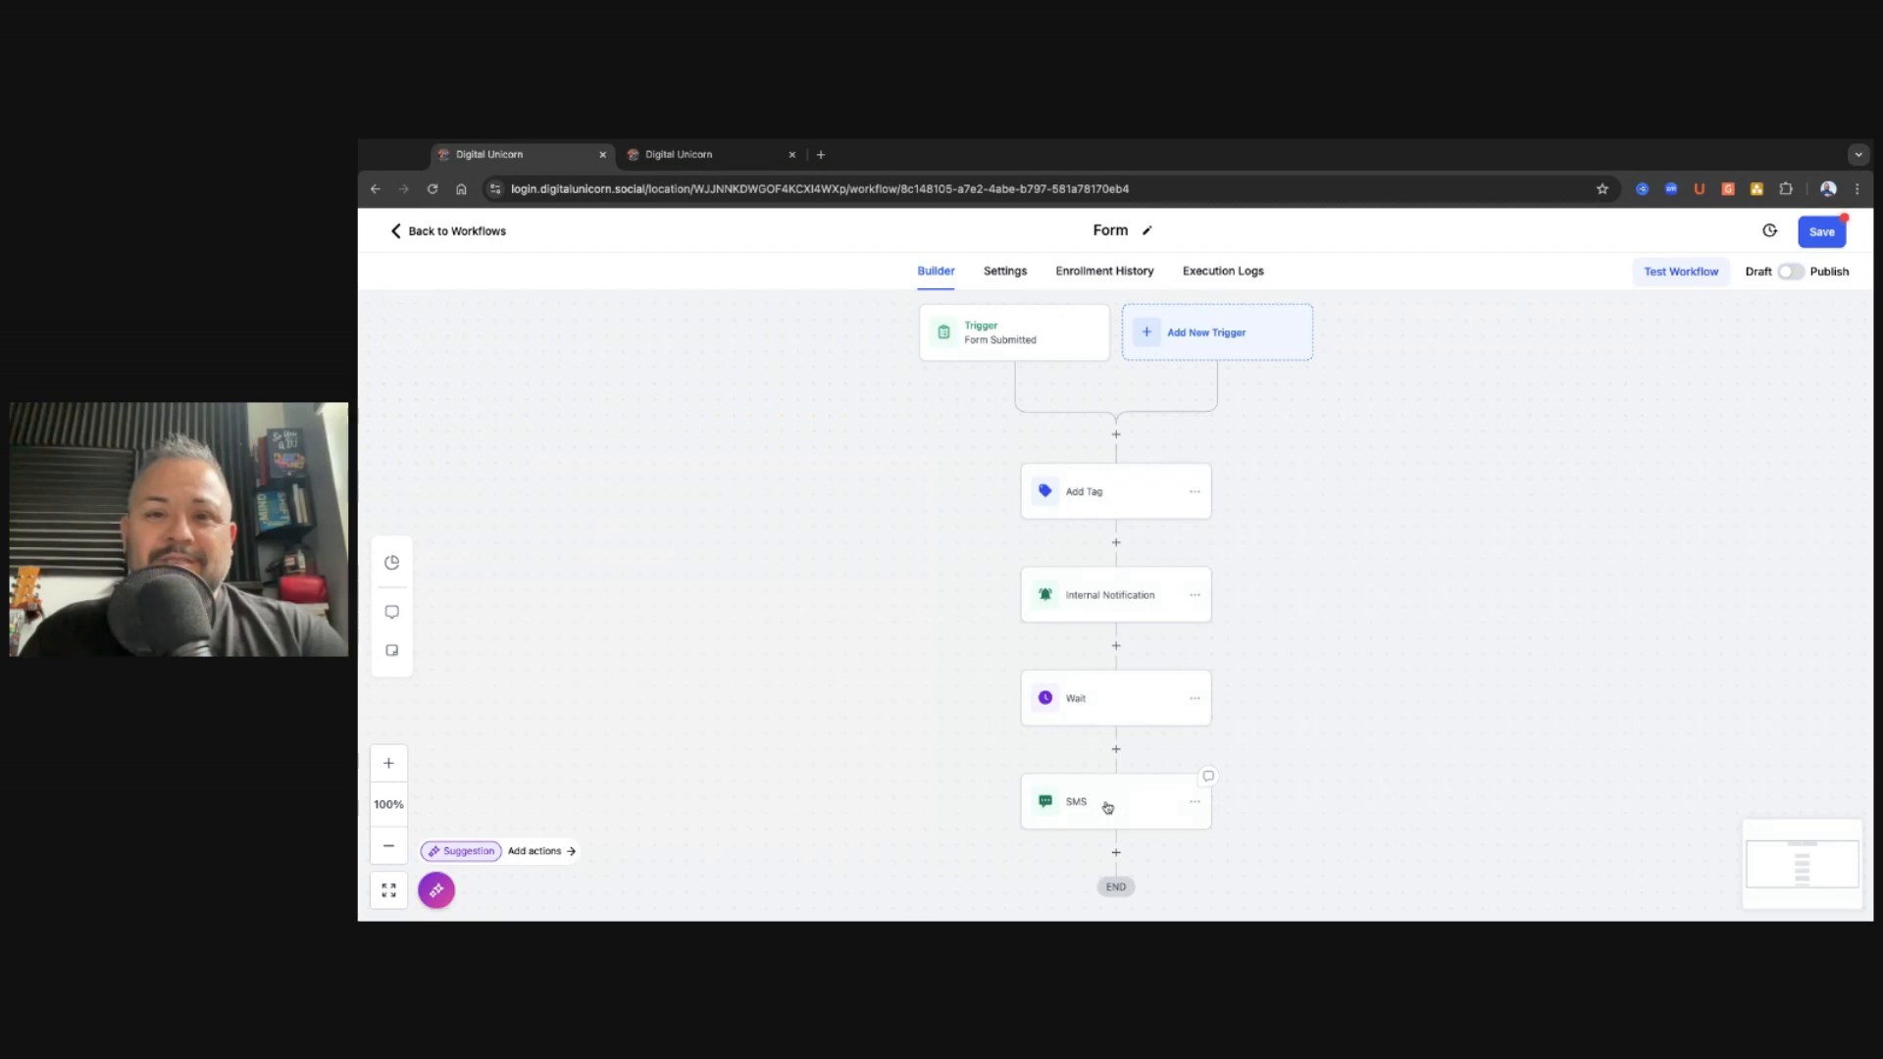
Step: Leave the Form workflow for the workflow list and open the Contacts smart lists
left_click(449, 233)
left_click(1221, 618)
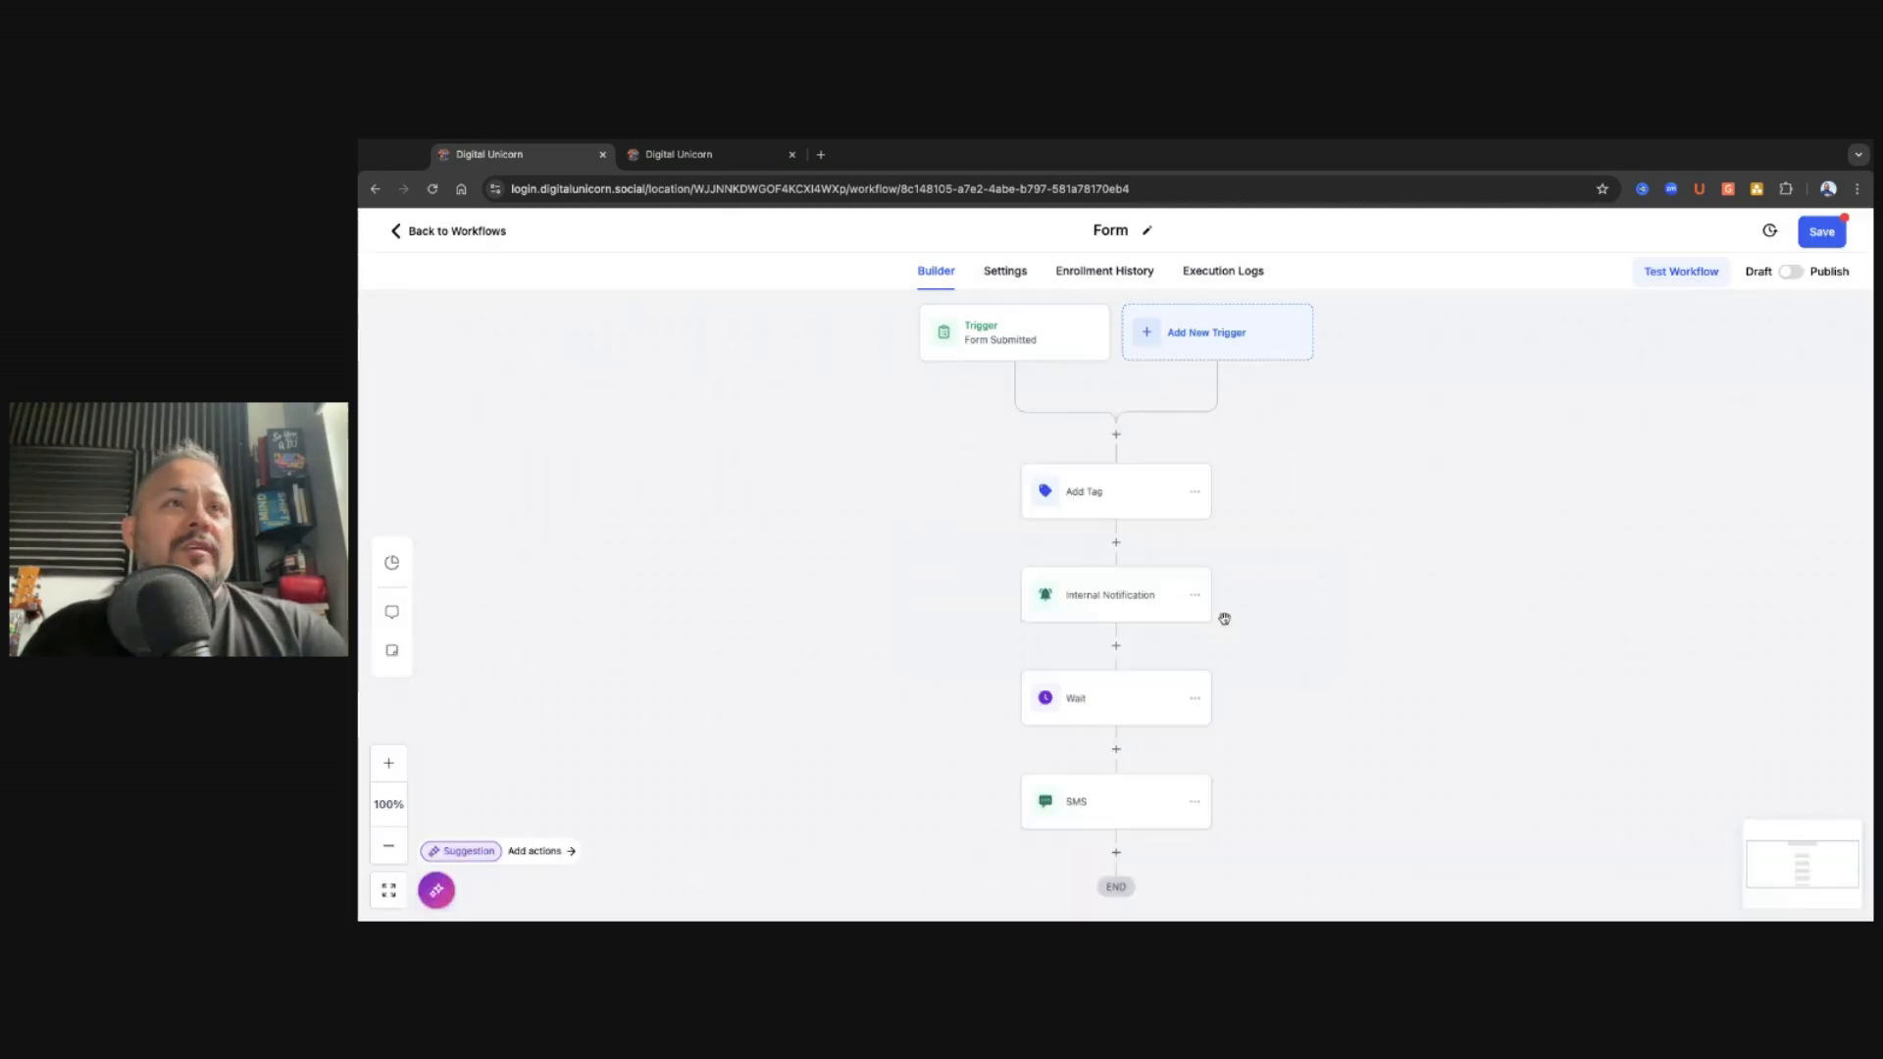
left_click(451, 232)
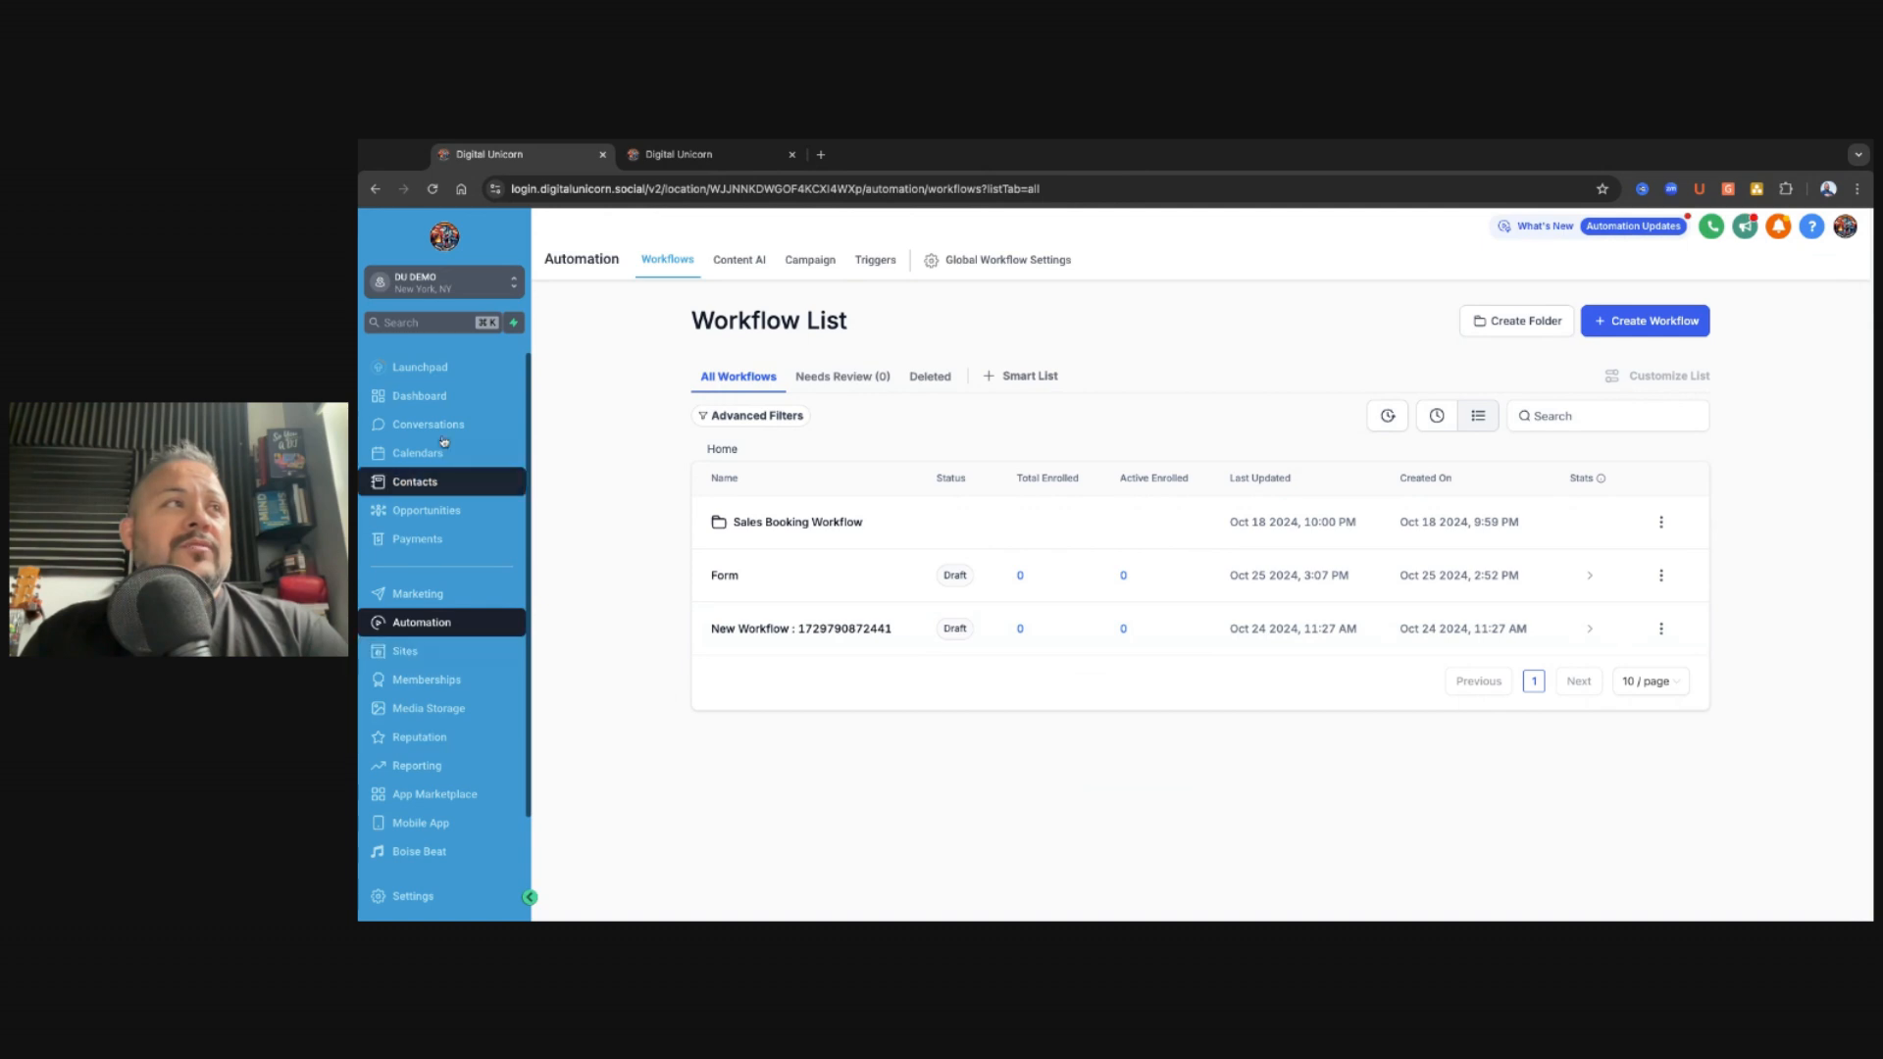
left_click(421, 481)
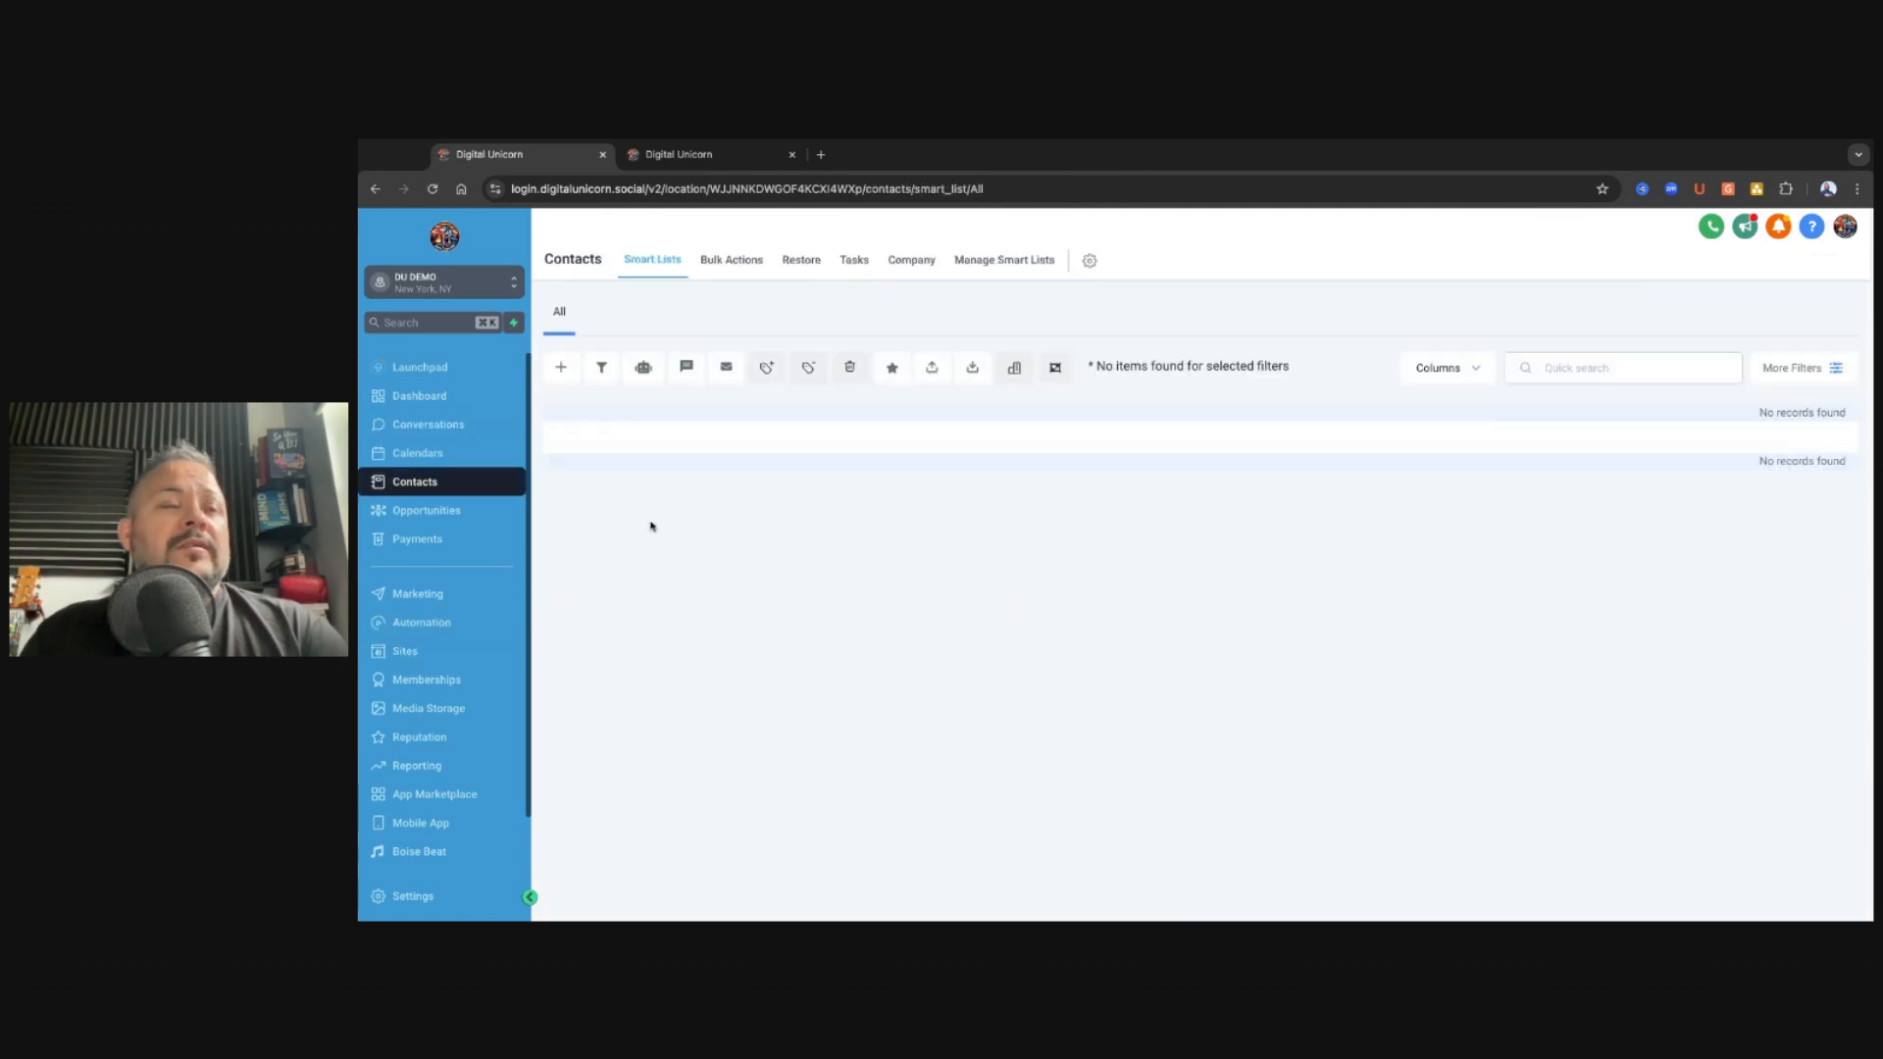